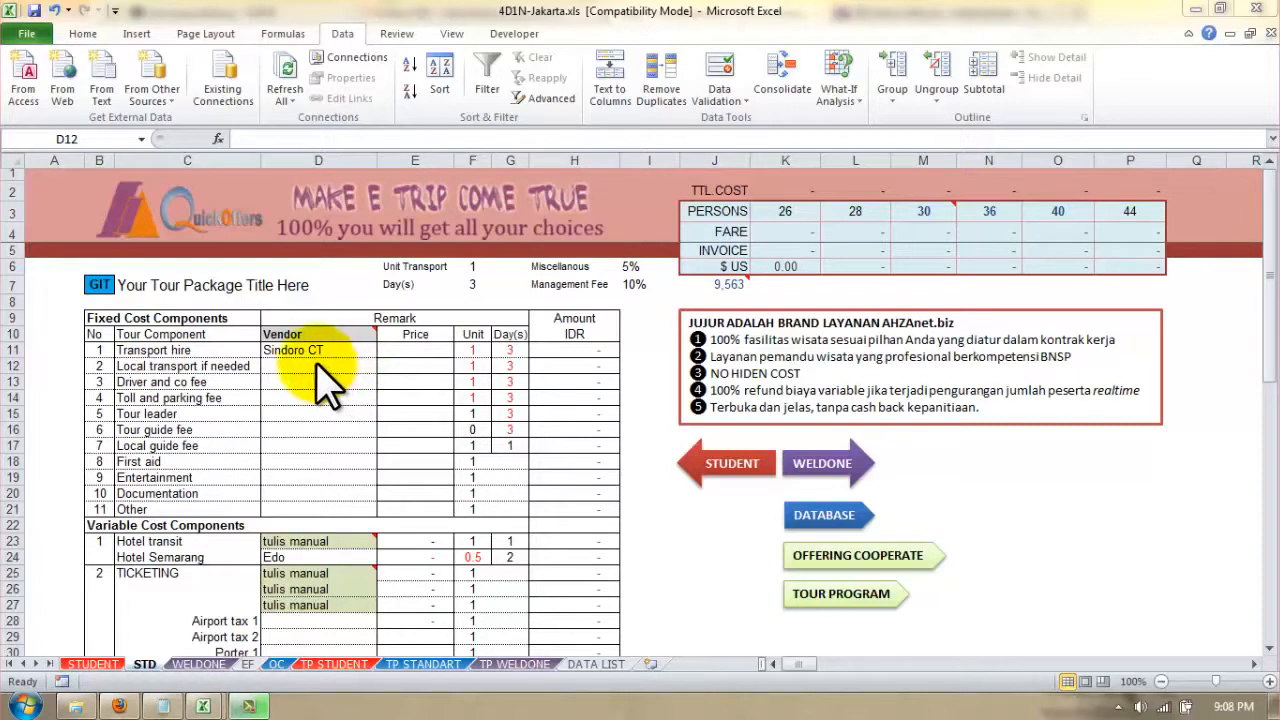
- Choose Nusantara as the vendor for Transport hire in cell D11
left_click(313, 348)
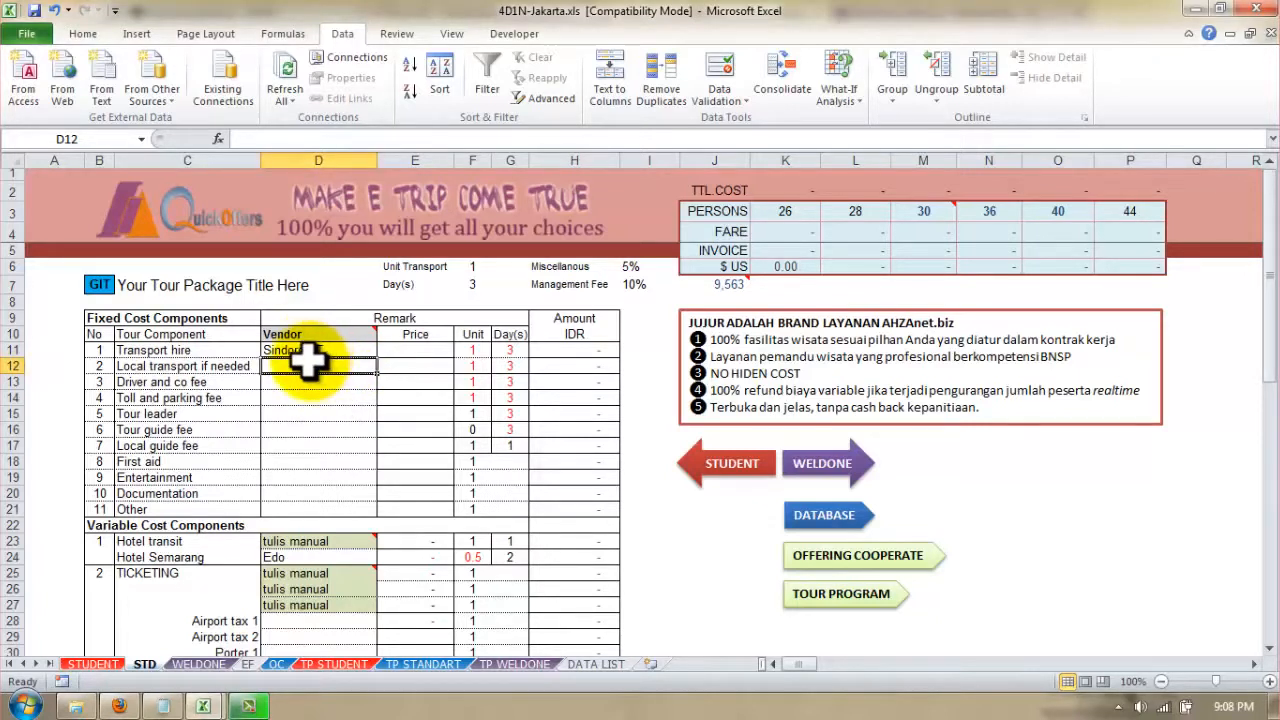
left_click(304, 334)
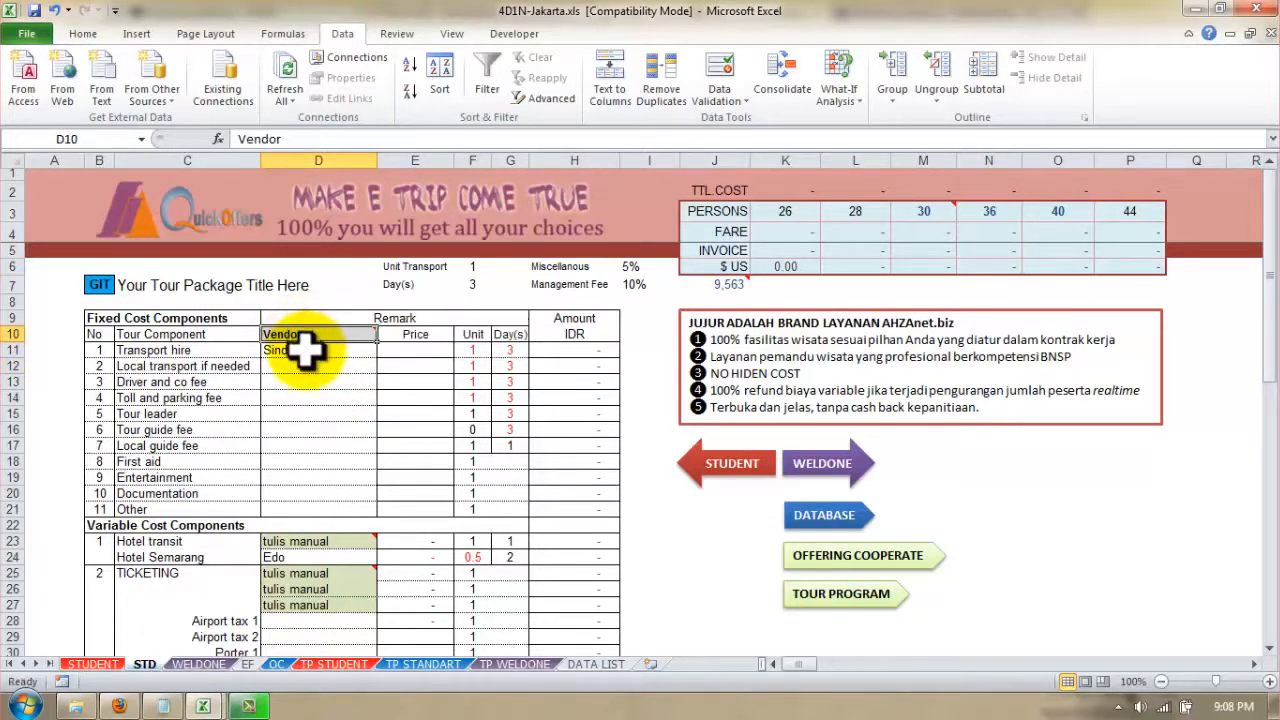
left_click(304, 349)
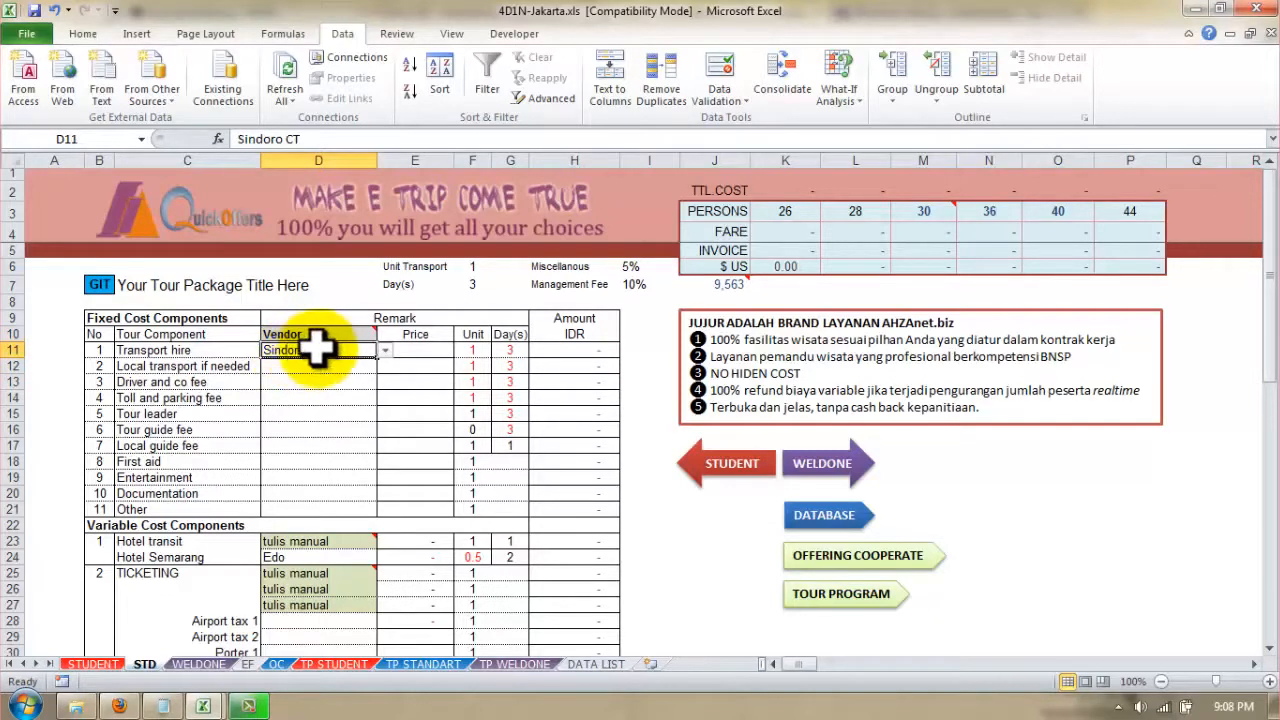
left_click(385, 351)
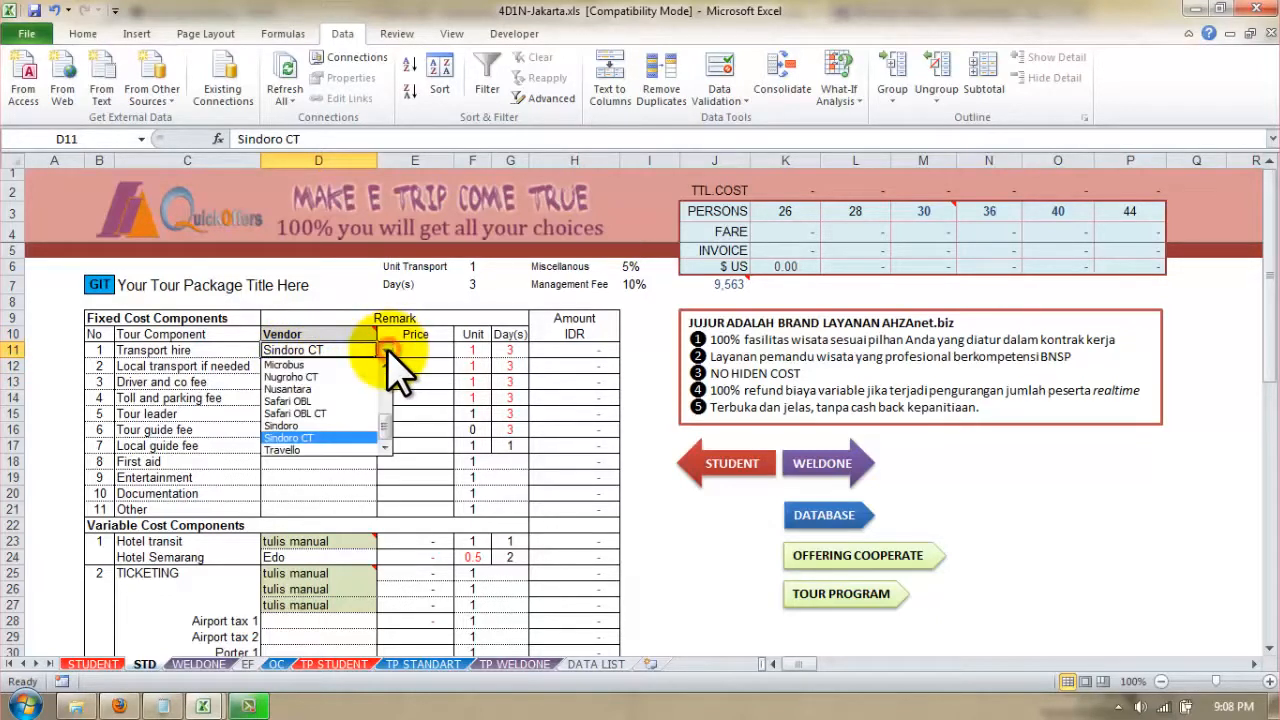
left_click(313, 389)
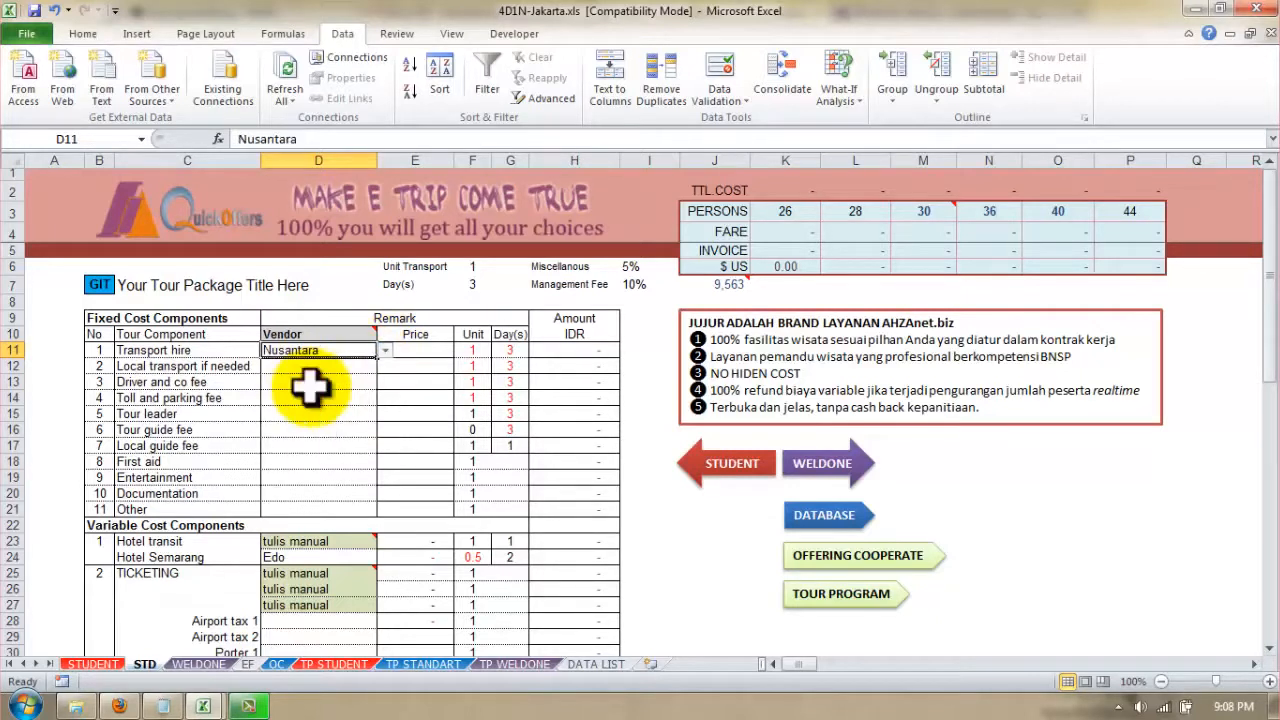
key("Return")
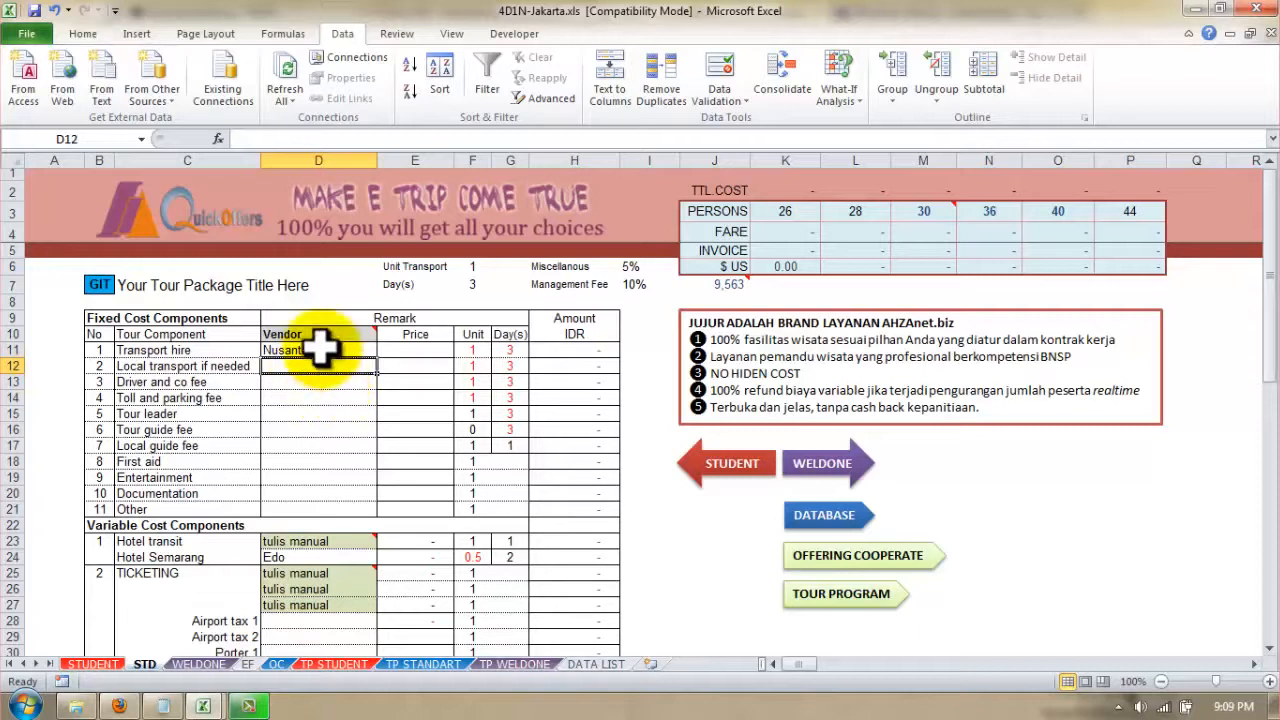
- Change the Transport hire vendor to Safari OBL CT
left_click(328, 348)
left_click(385, 351)
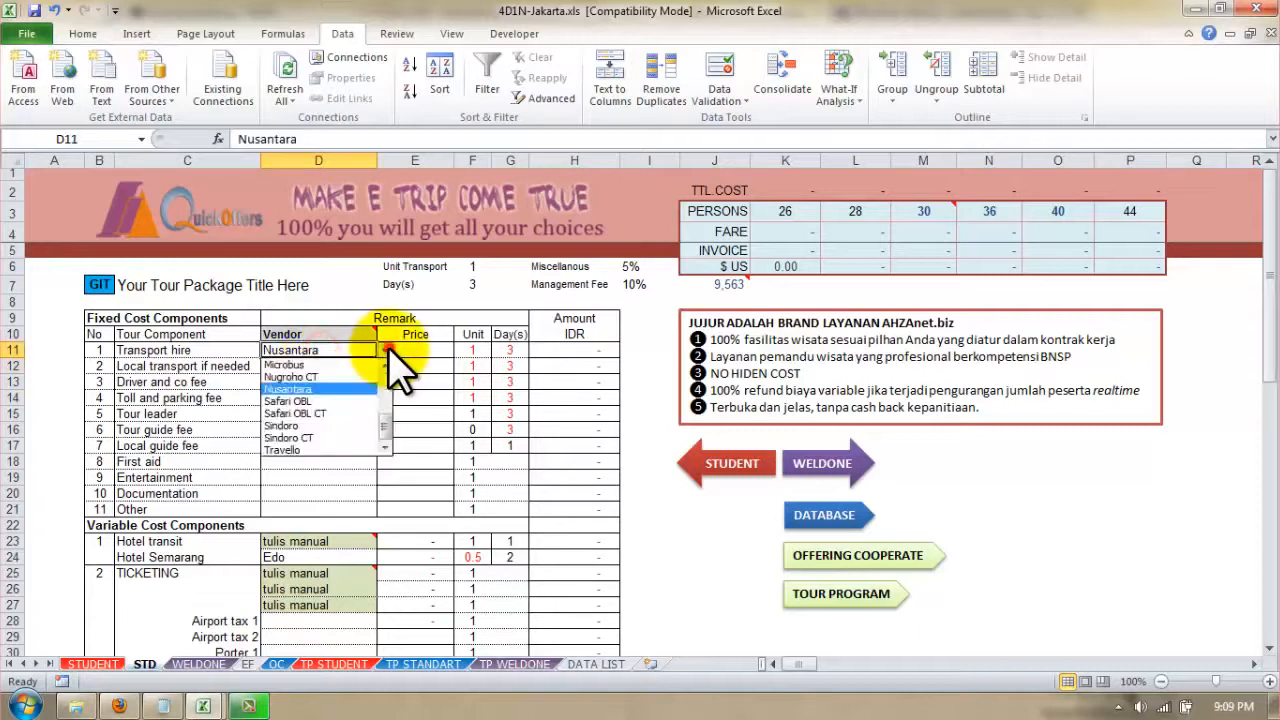
left_click(340, 413)
key("Return")
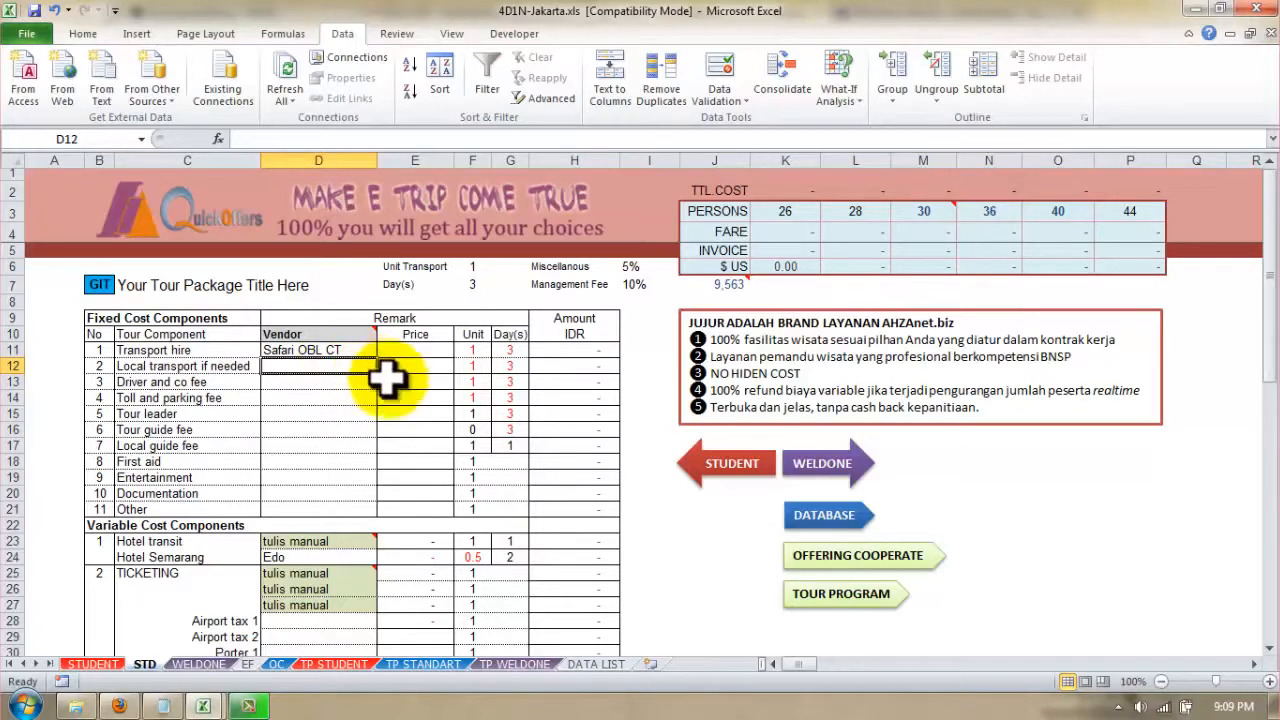
- Select the vendor names in A1:A19 on the DATA LIST sheet and check the range's defined name
left_click(609, 664)
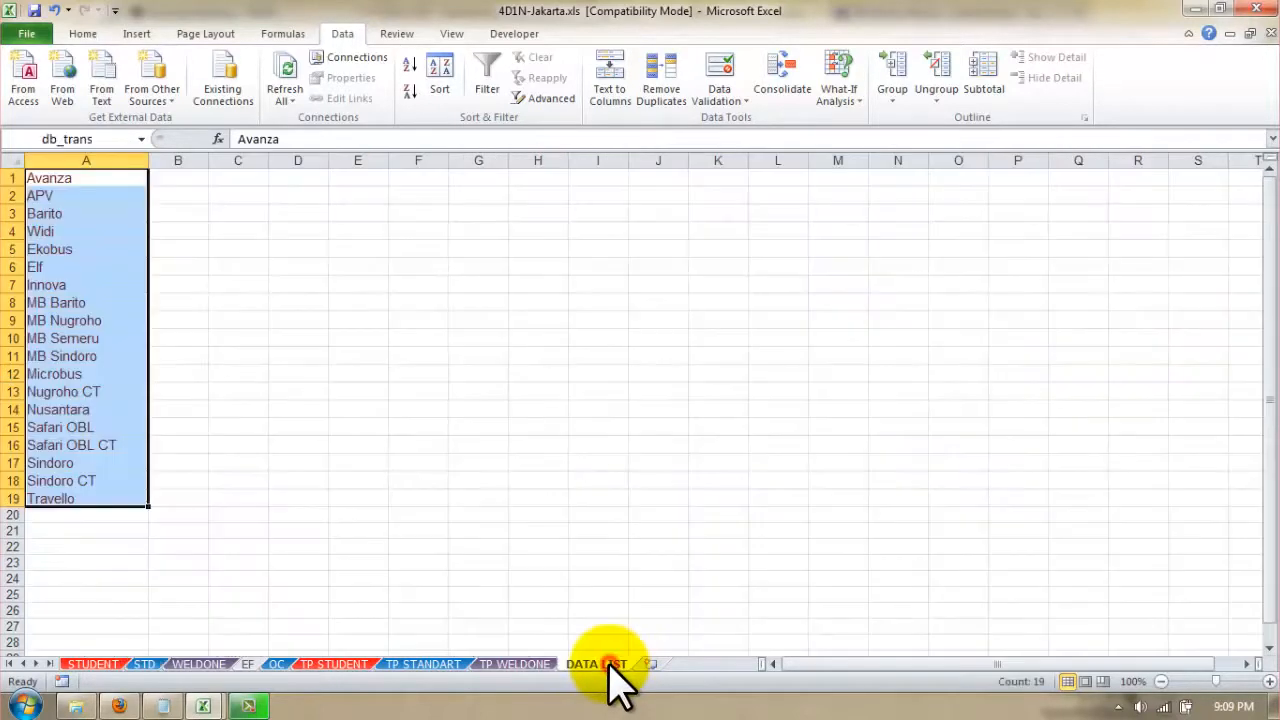
left_click(229, 302)
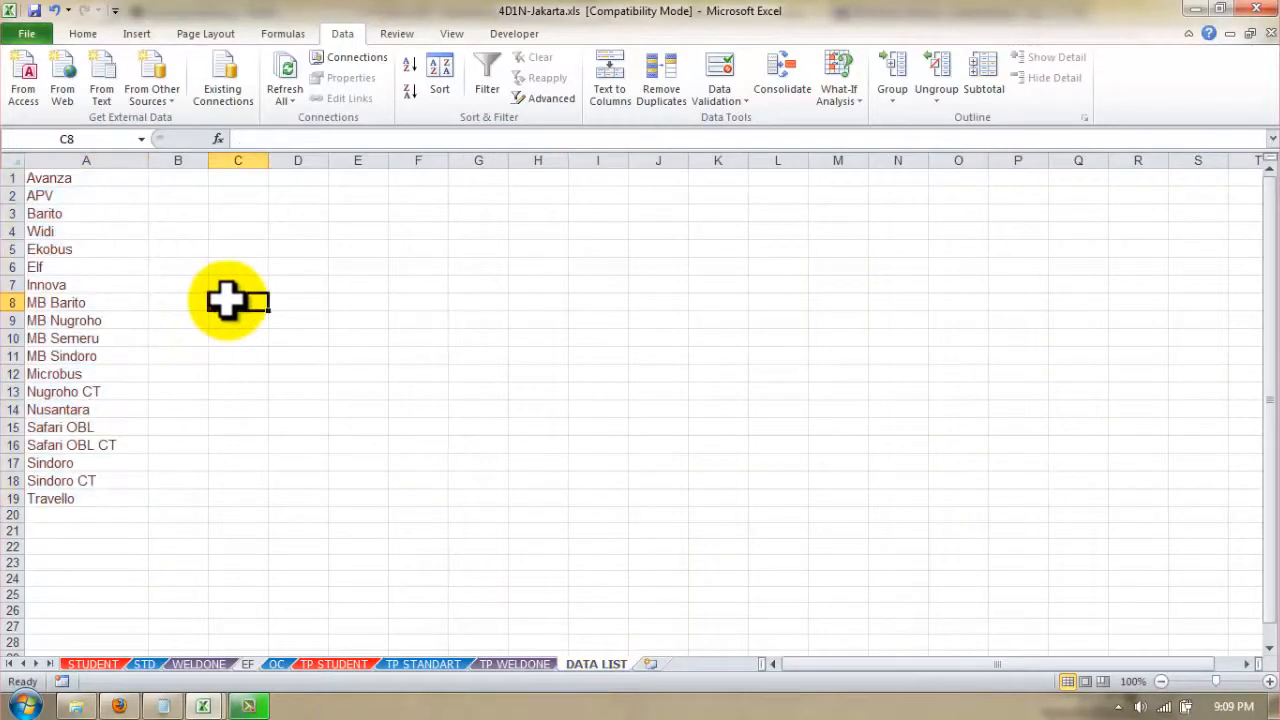
left_click_drag(86, 178, 114, 493)
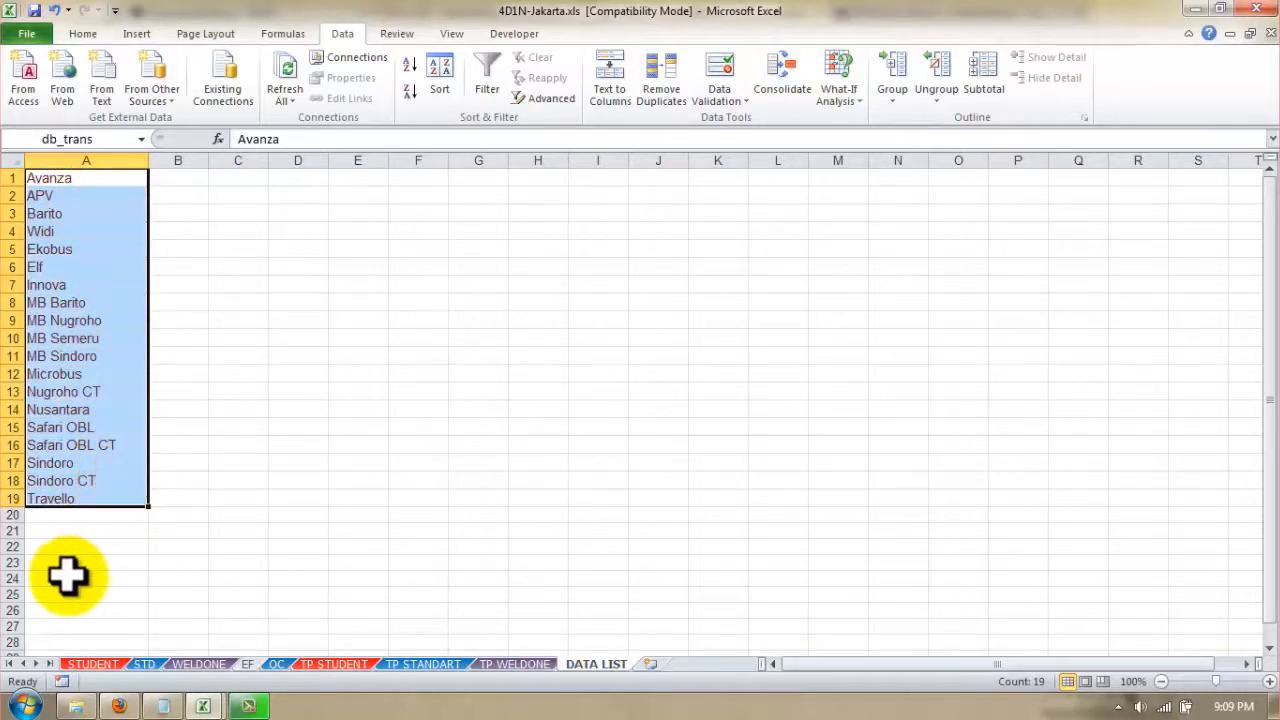
left_click(106, 140)
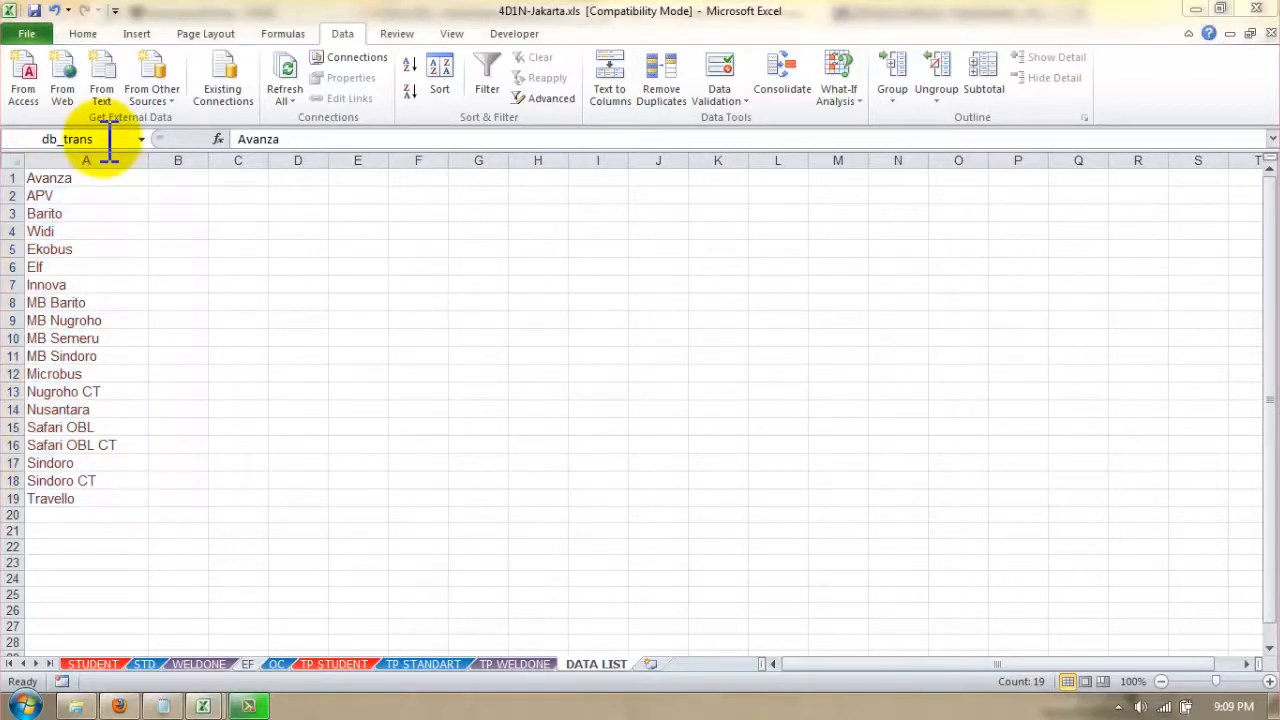
left_click(150, 664)
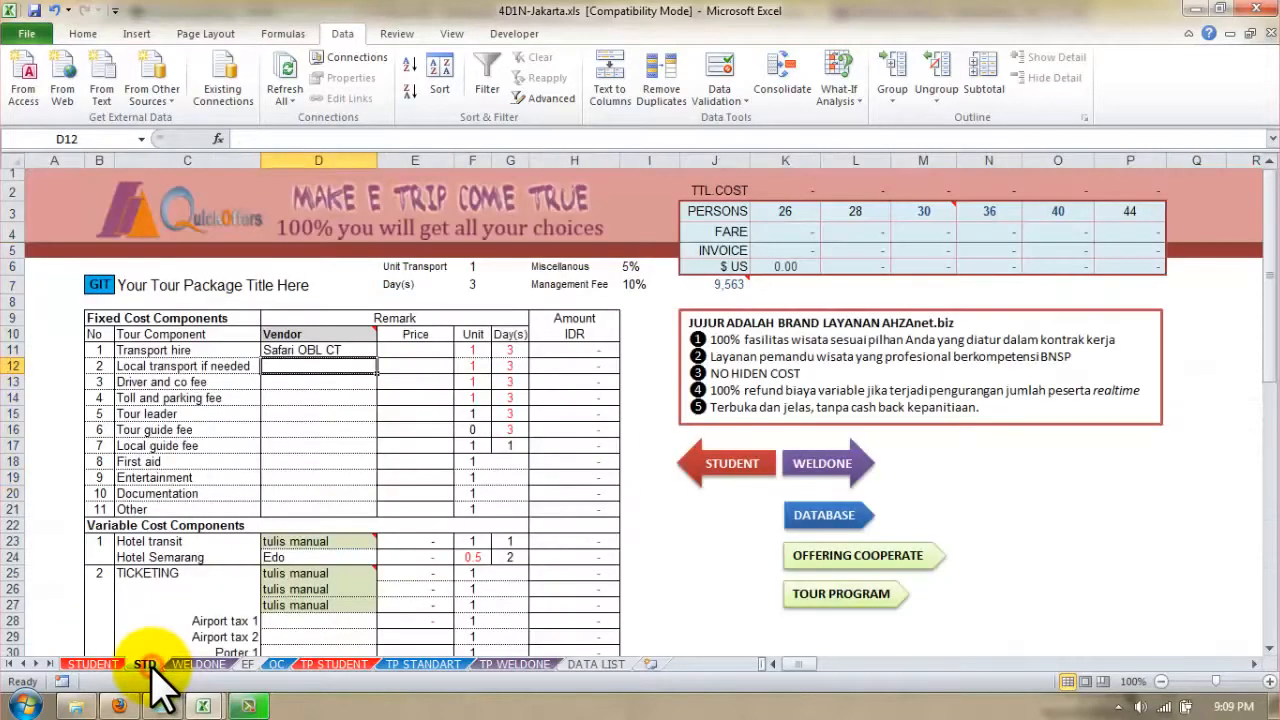
left_click(306, 350)
left_click(384, 350)
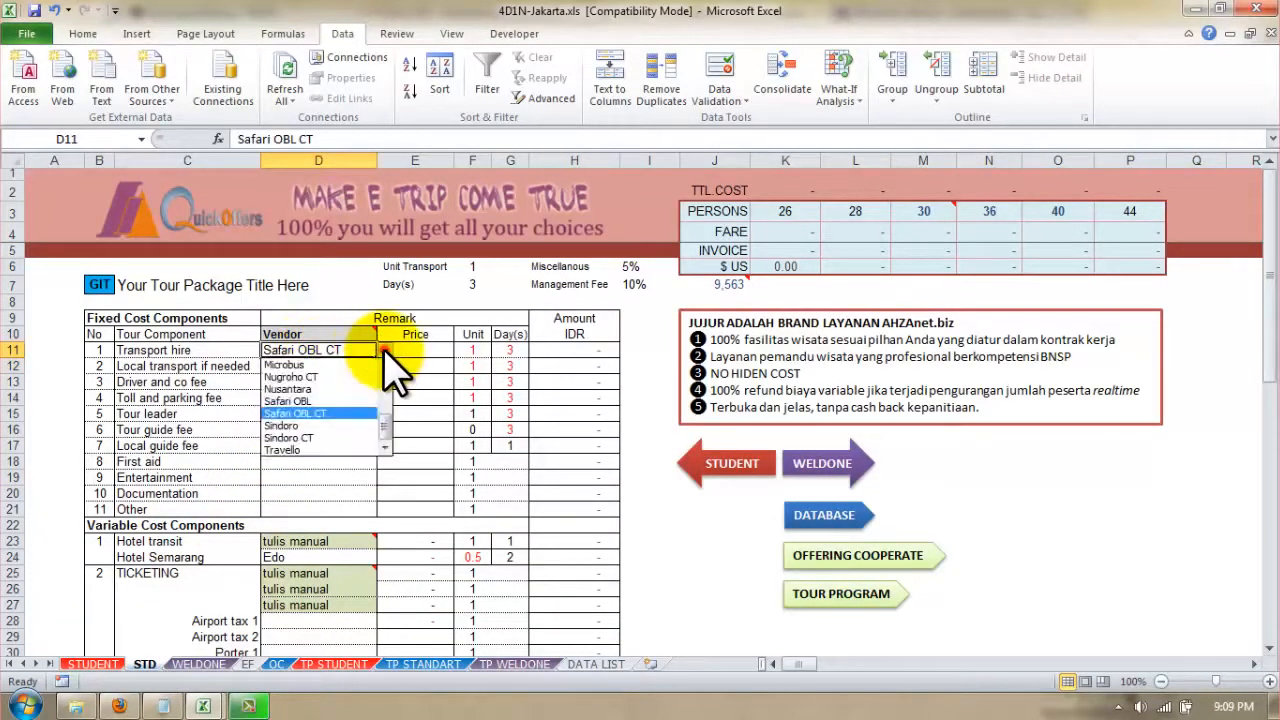
left_click(306, 378)
left_click(305, 366)
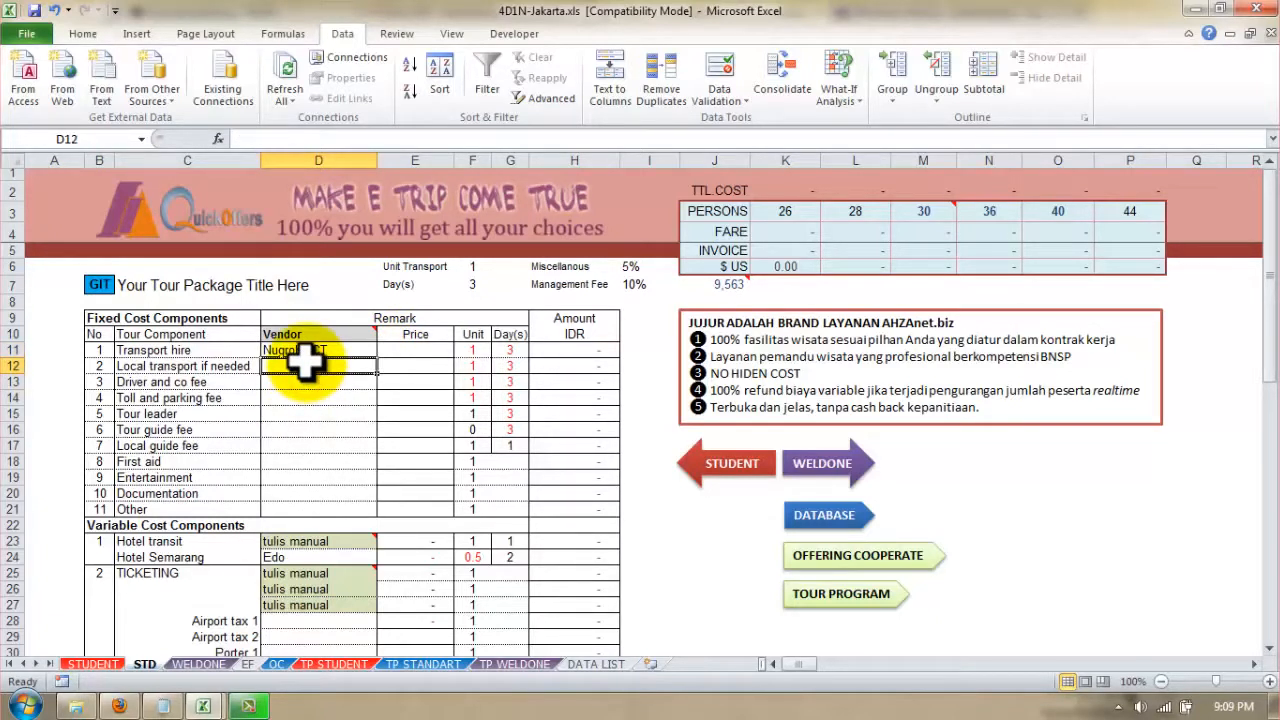
- Clear the Transport hire vendor in cell D11
left_click(318, 350)
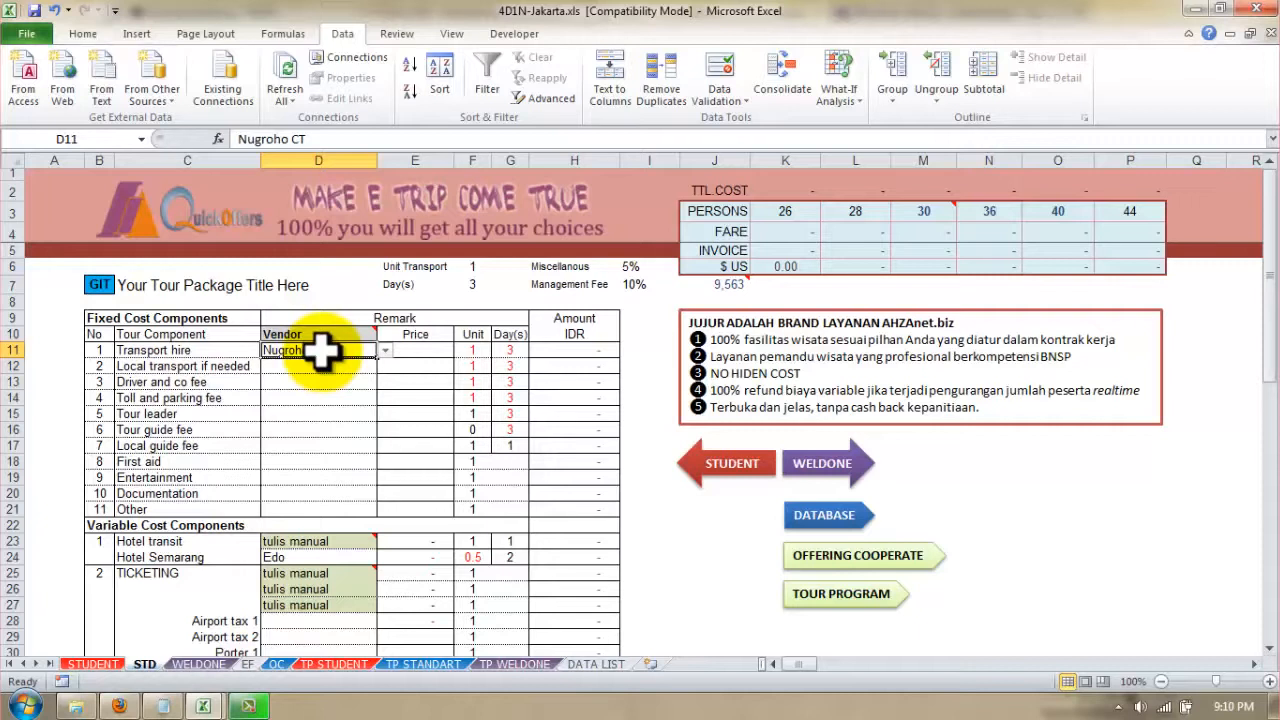
key("Delete")
key("Down")
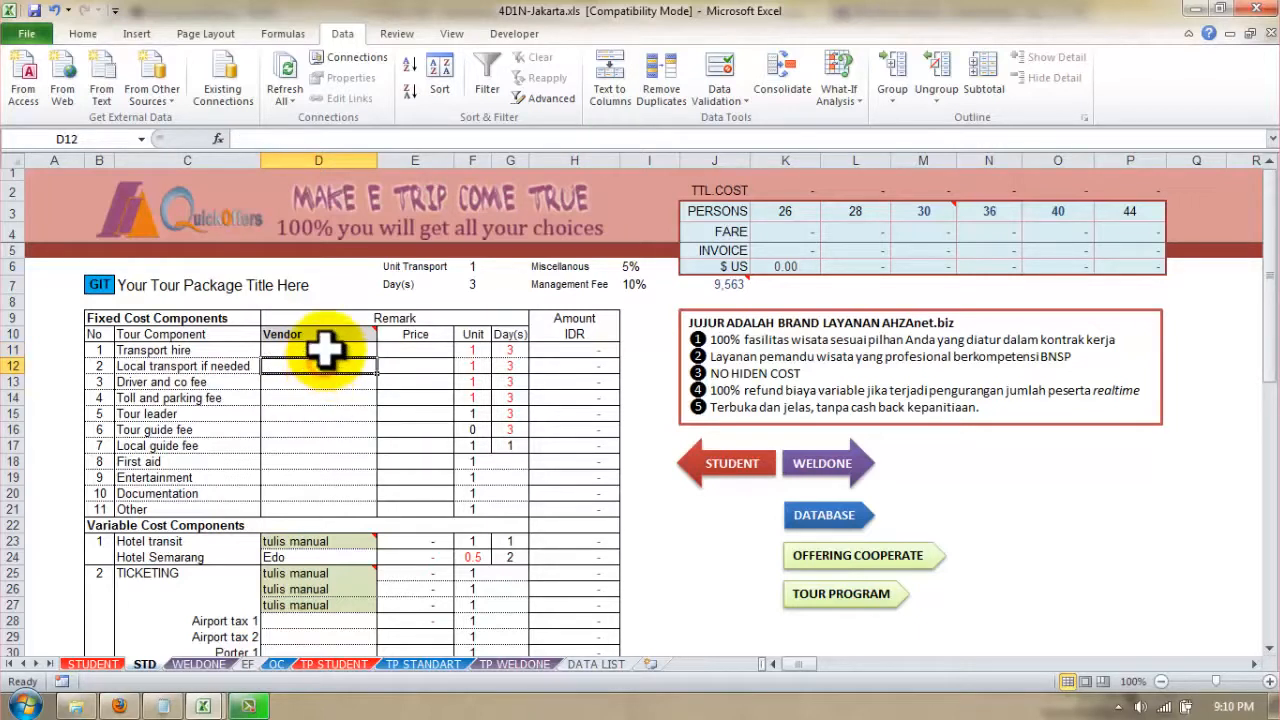
- Add List data validation to the Transport hire vendor cell D11, with the db_trans range A1:A19 on DATA LIST as its source
left_click(325, 348)
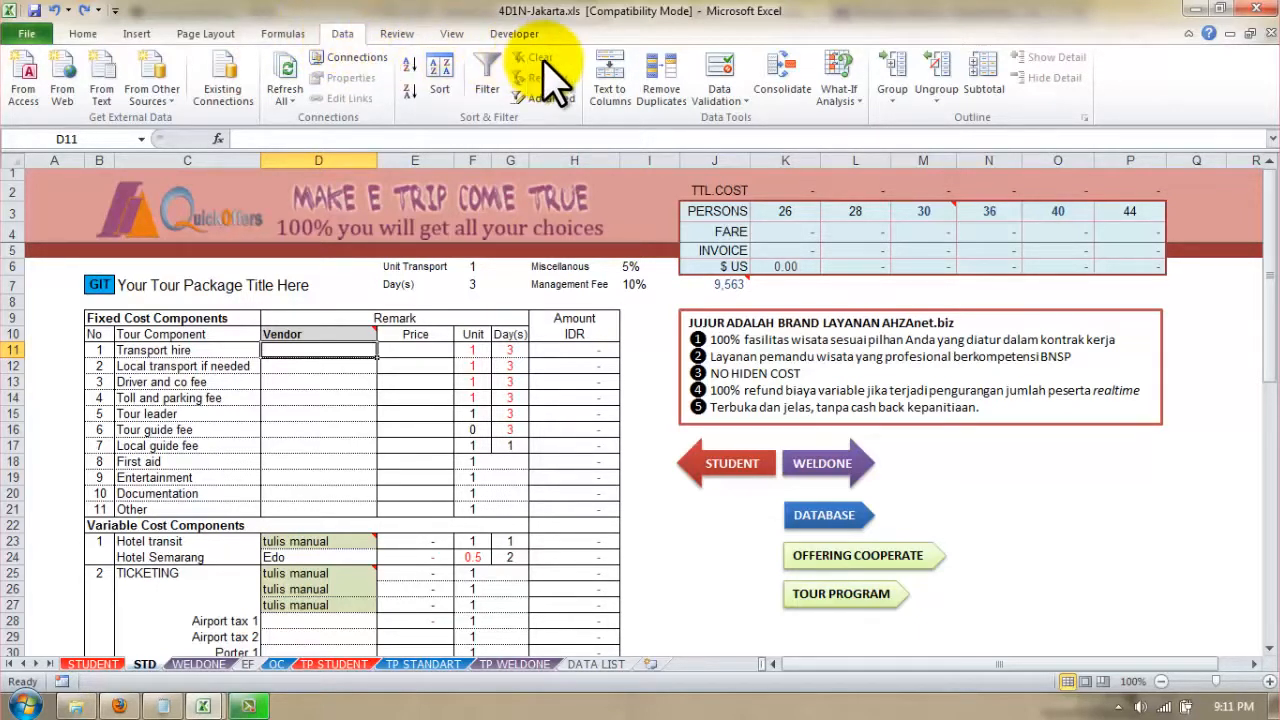
left_click(724, 95)
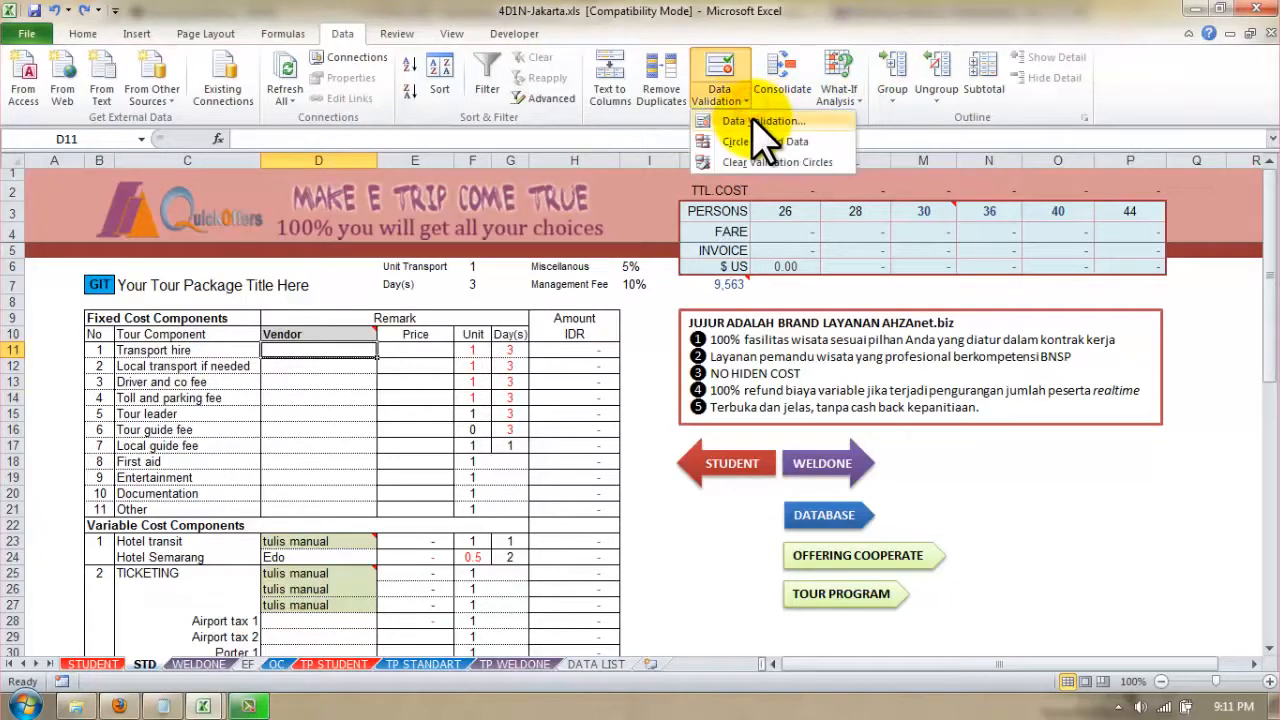
left_click(760, 121)
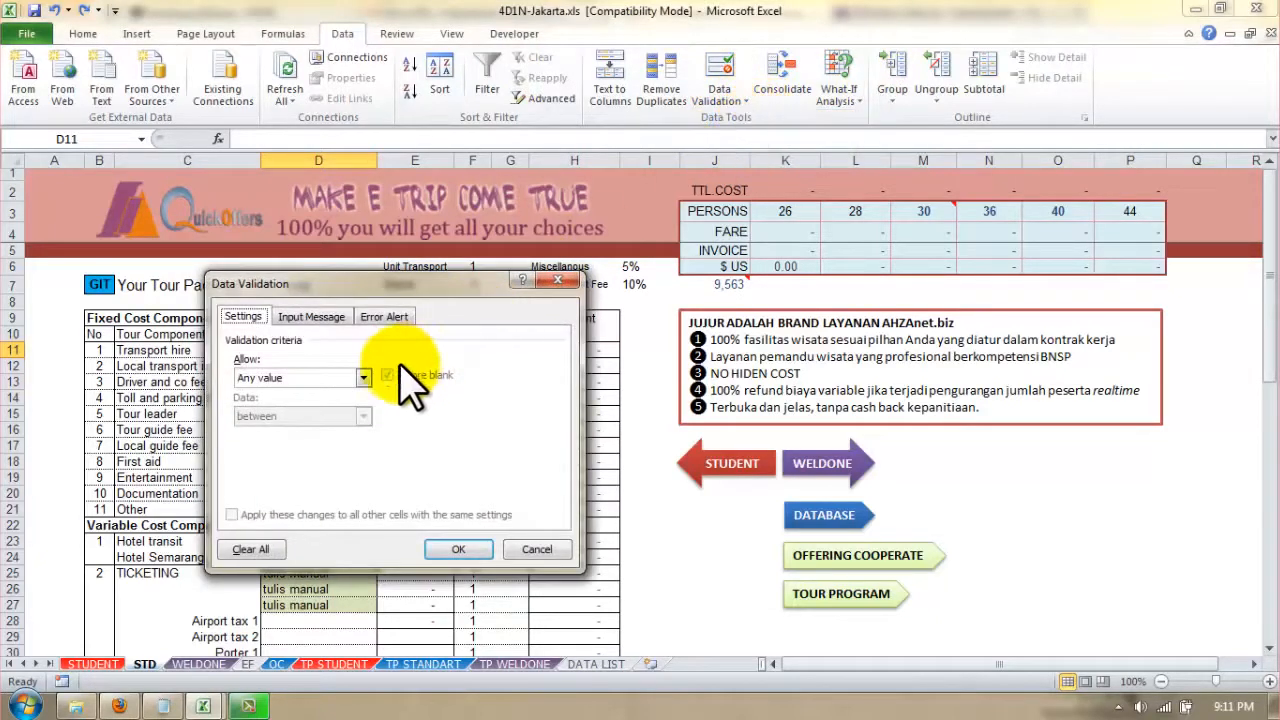
left_click(365, 378)
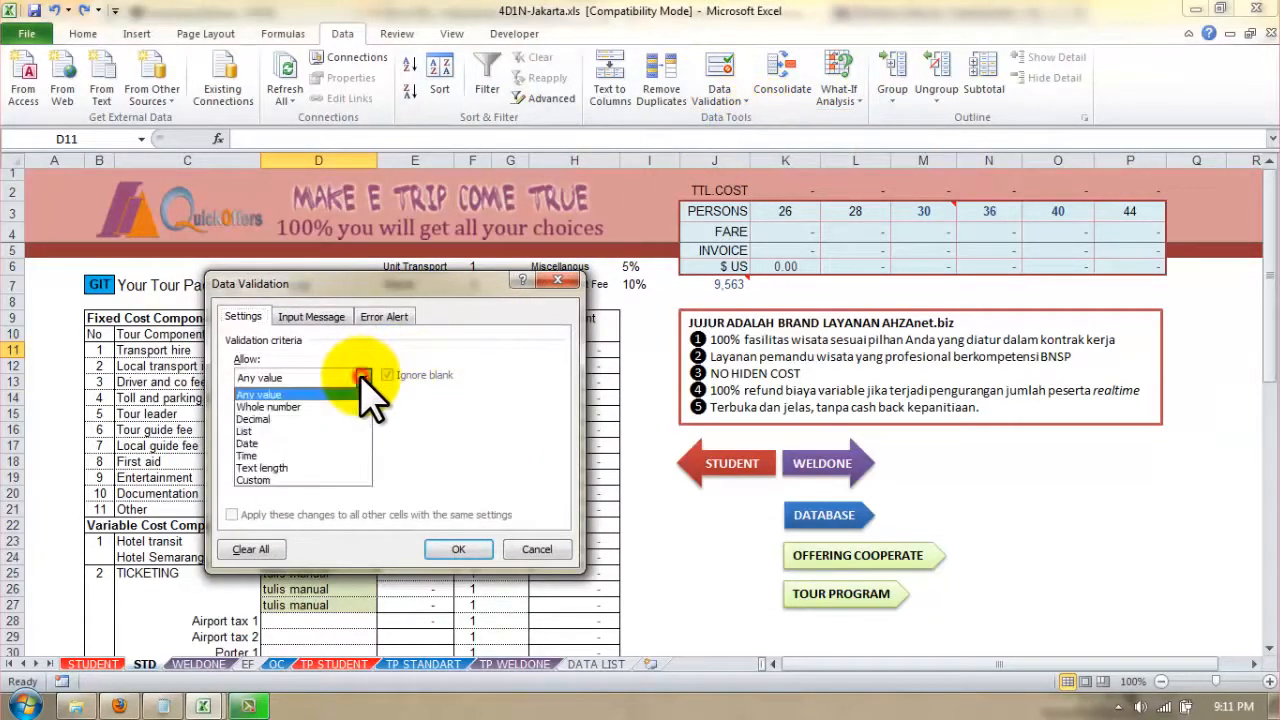
left_click(316, 431)
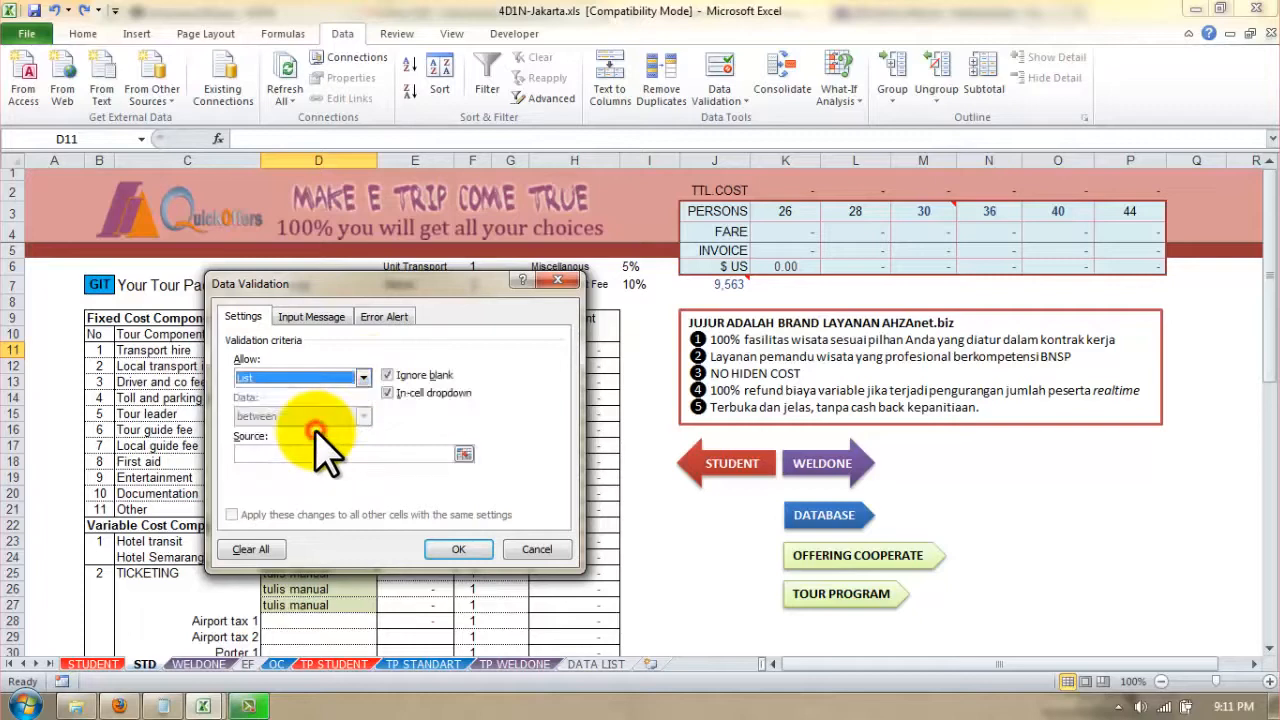
left_click(464, 454)
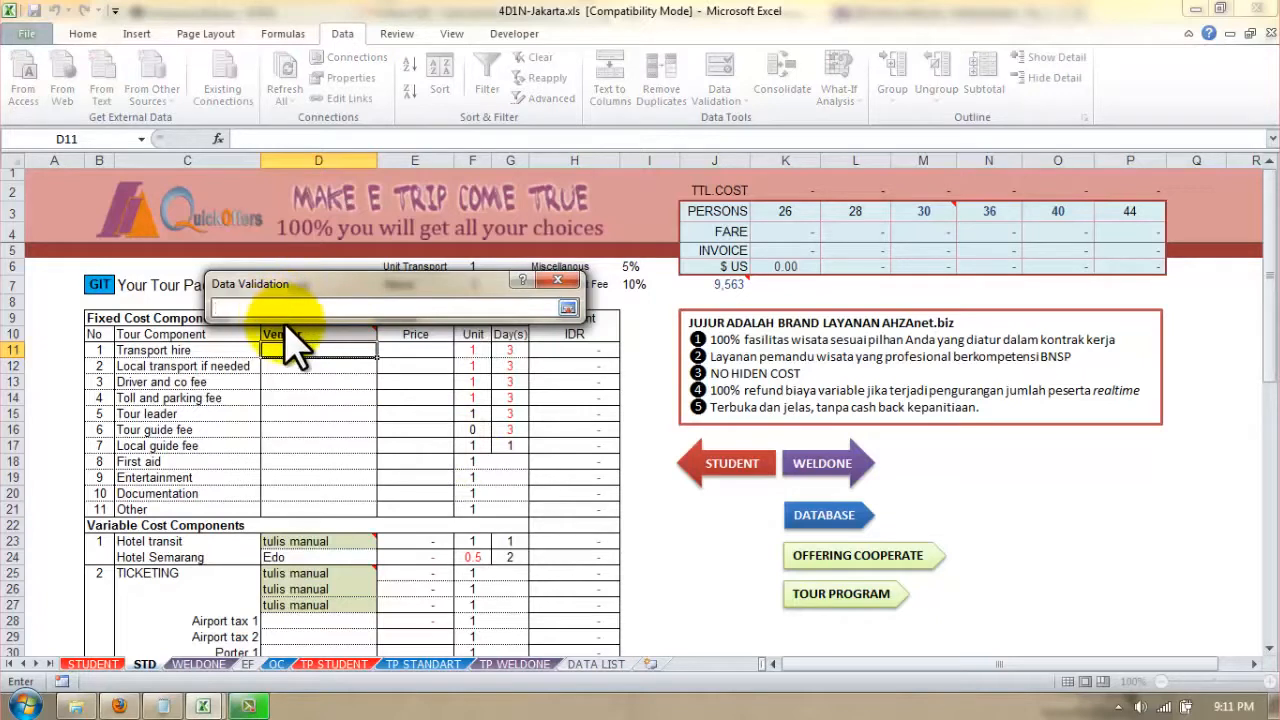
left_click(609, 664)
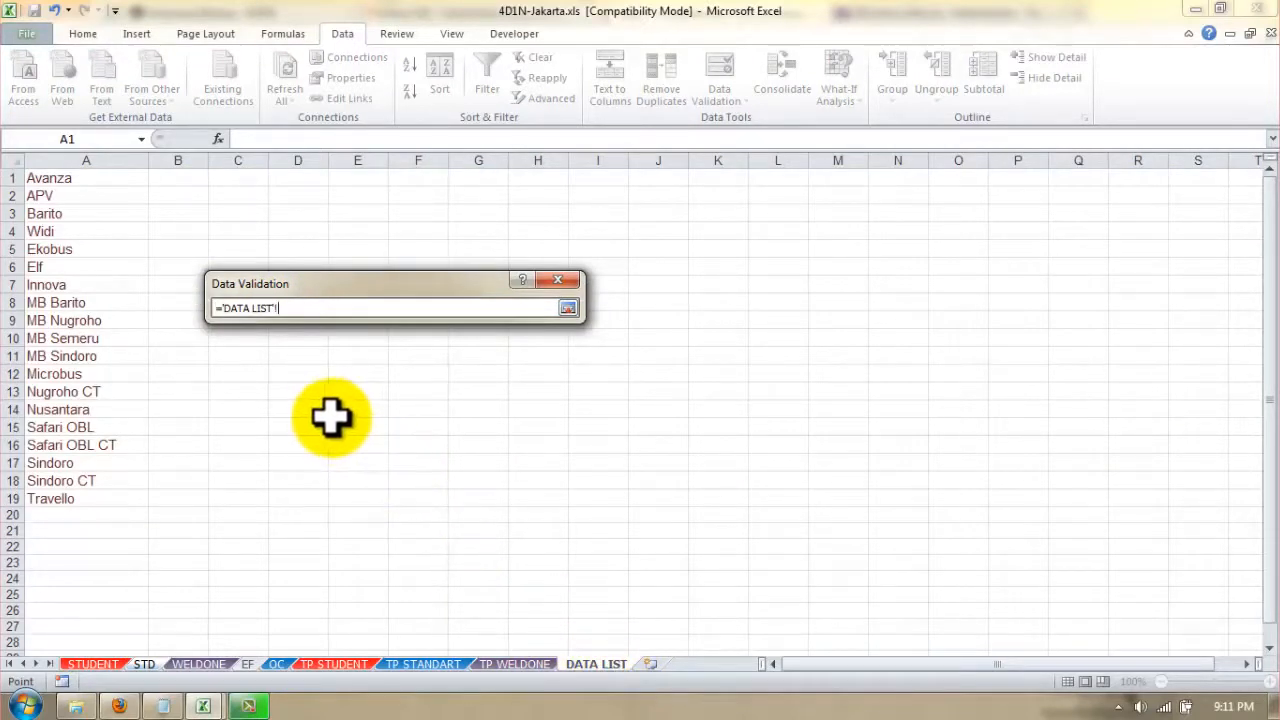
left_click_drag(66, 177, 68, 493)
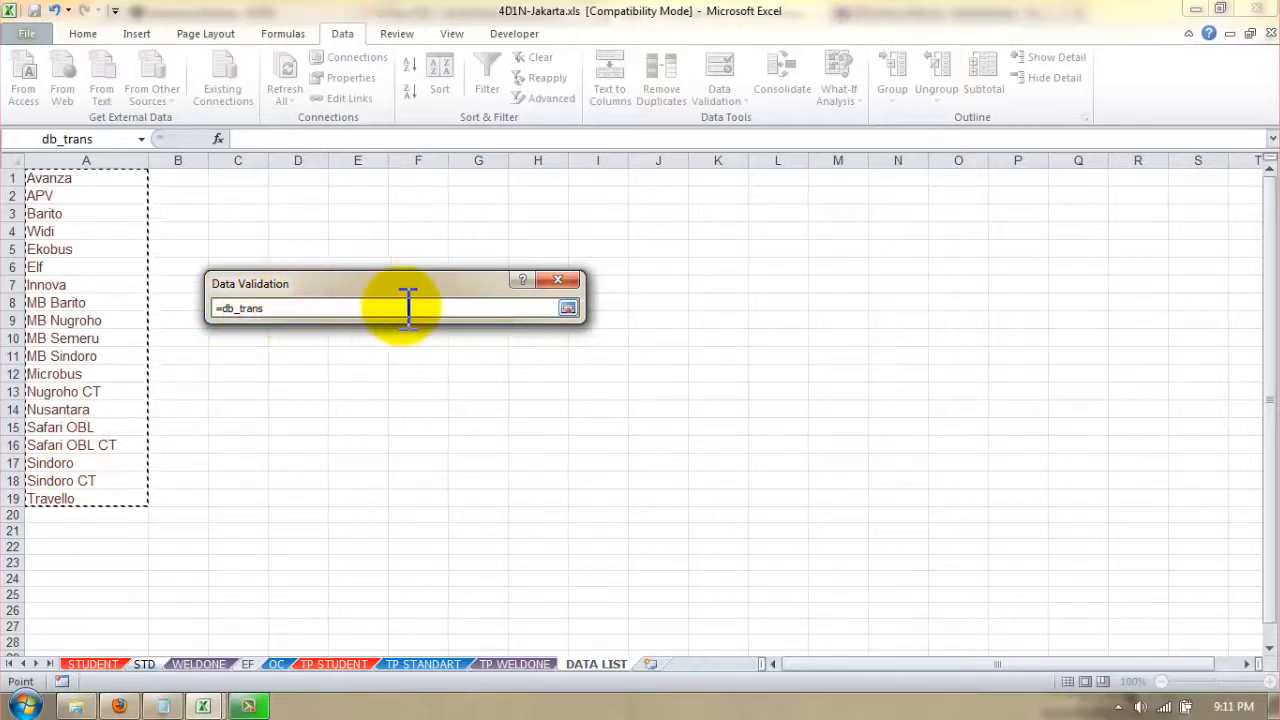
left_click(567, 308)
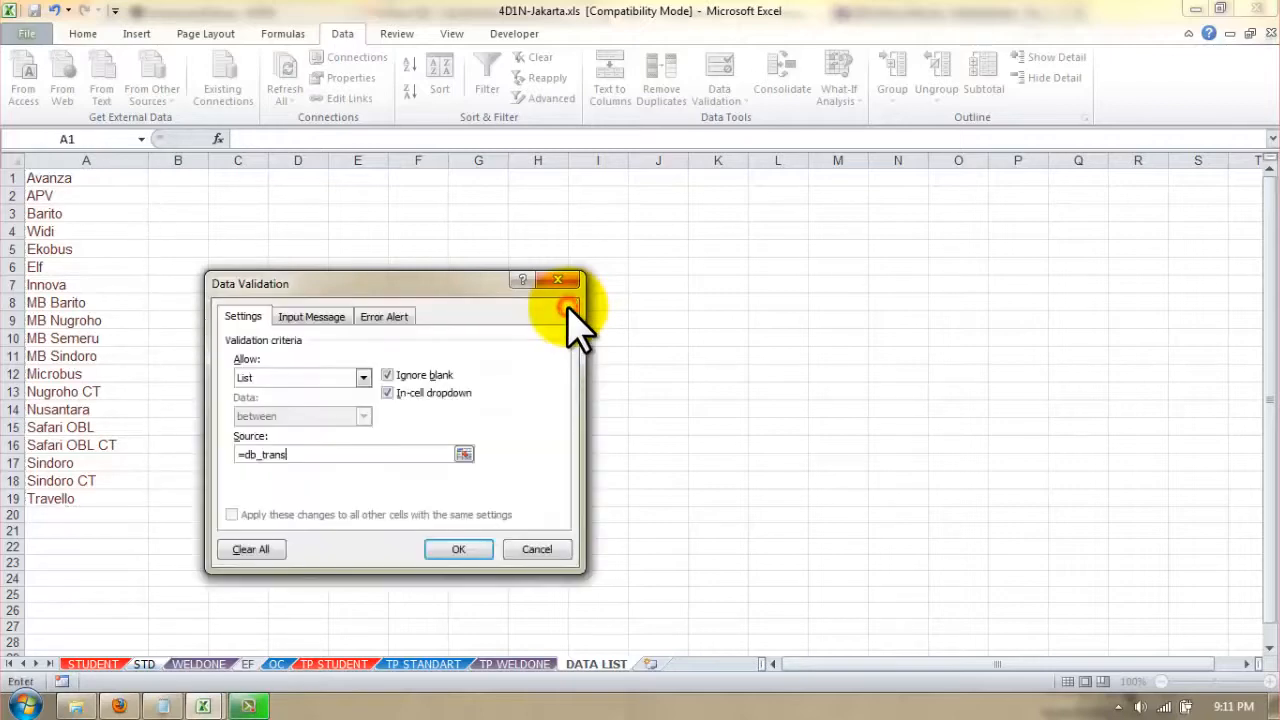
left_click(457, 553)
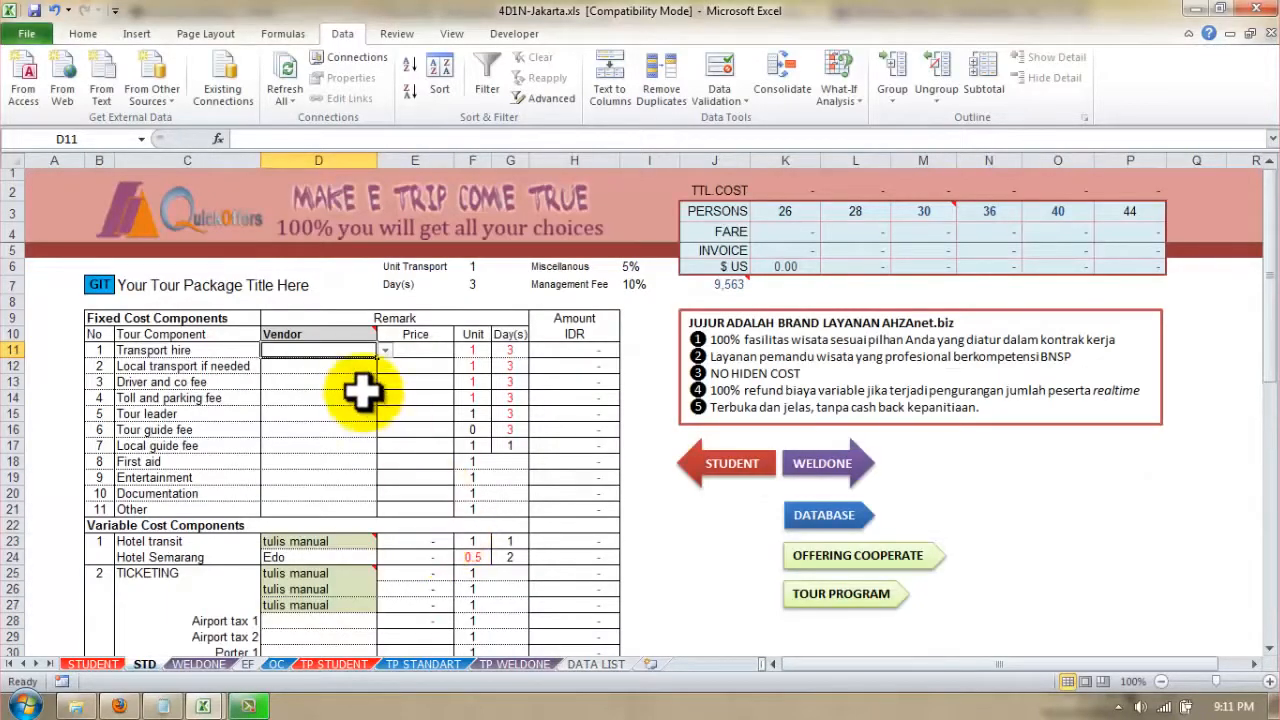
- Choose Ekobus for Transport hire from the vendor cell's dropdown list
left_click(337, 366)
left_click(337, 349)
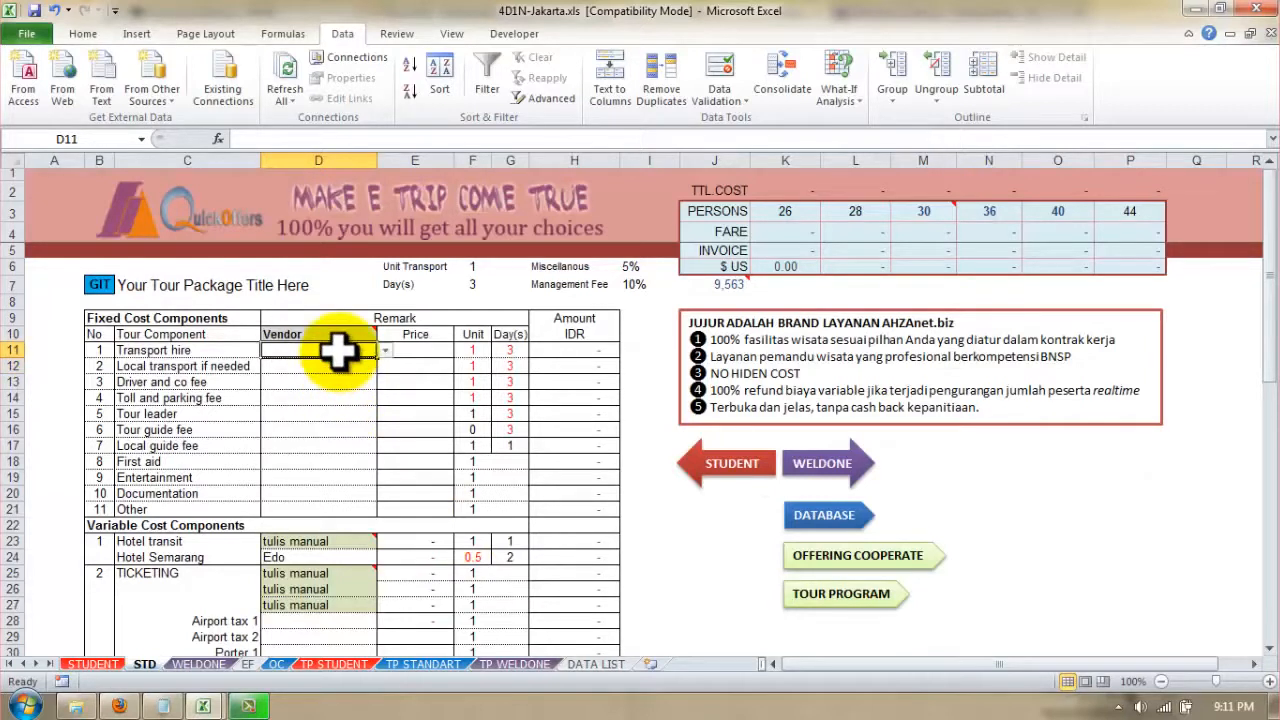
left_click(384, 350)
left_click(300, 413)
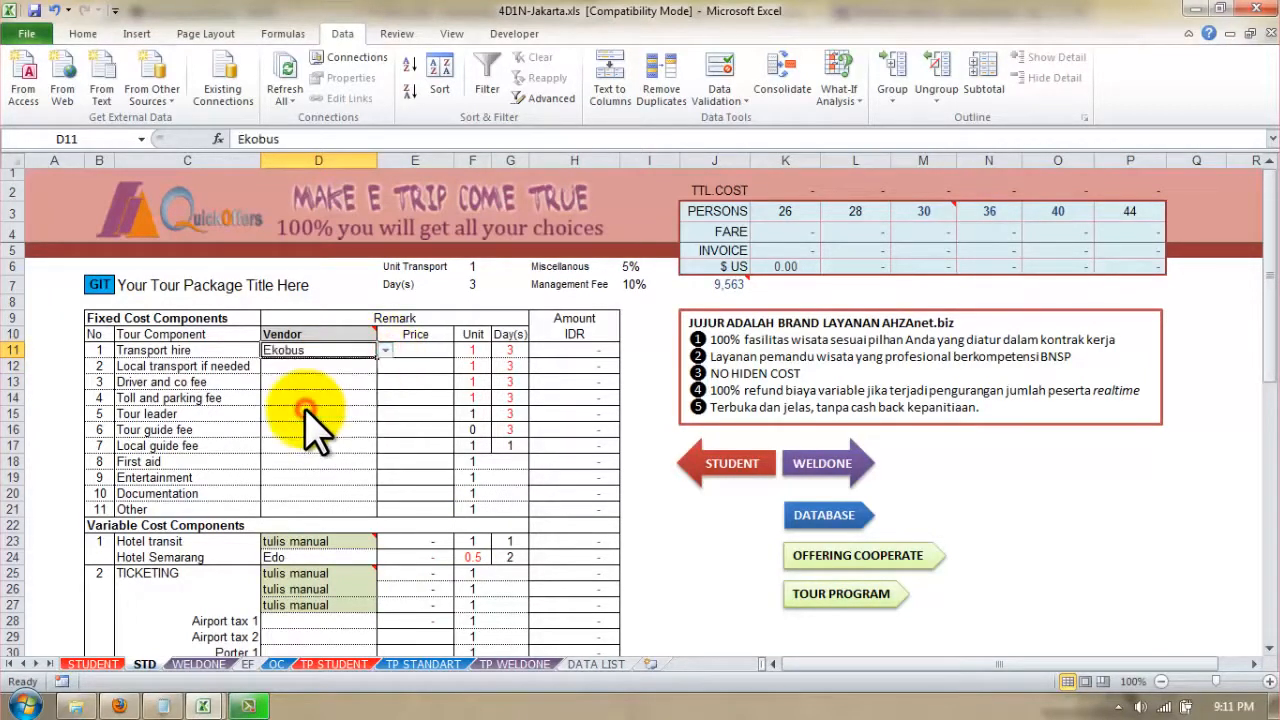
left_click(318, 368)
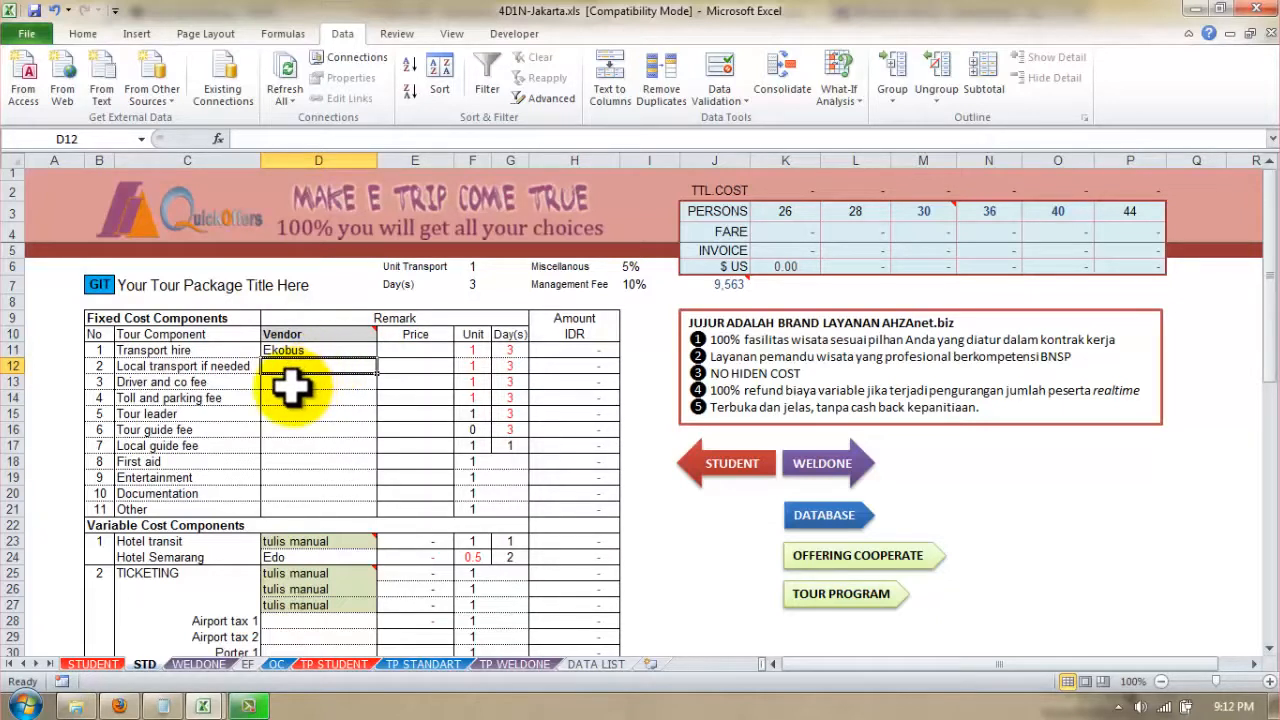
left_click(290, 381)
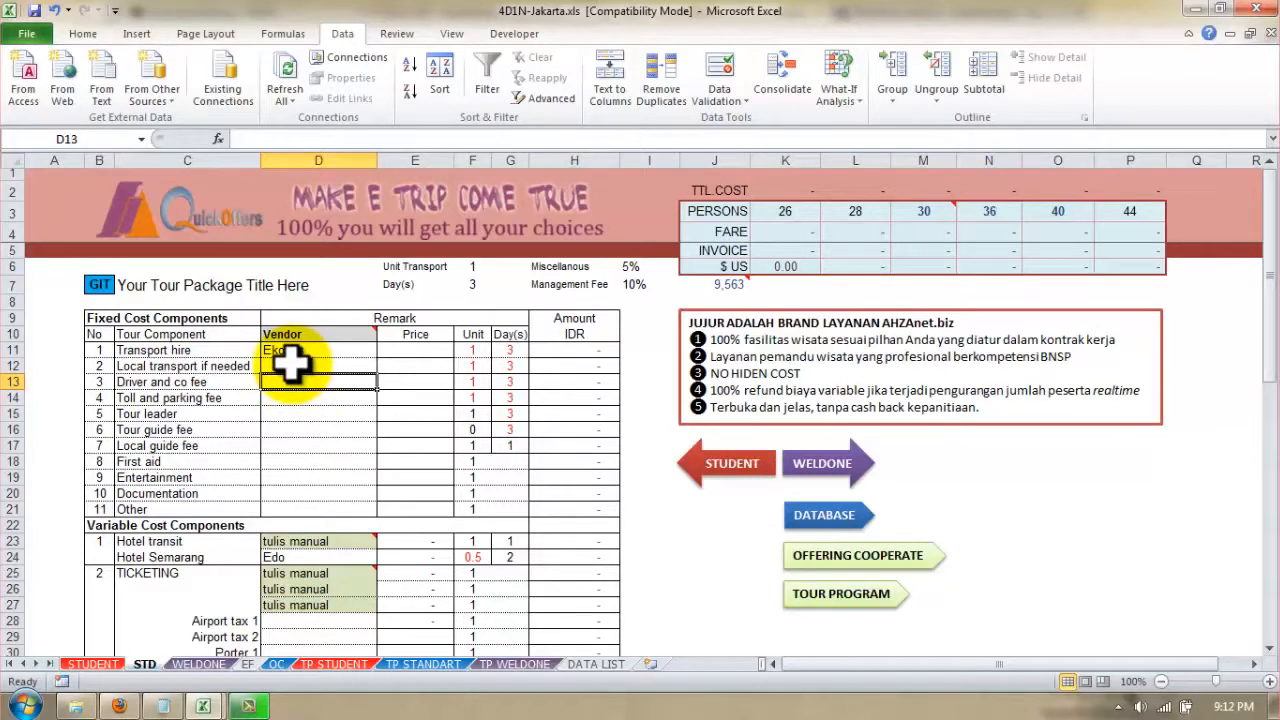
left_click(290, 366)
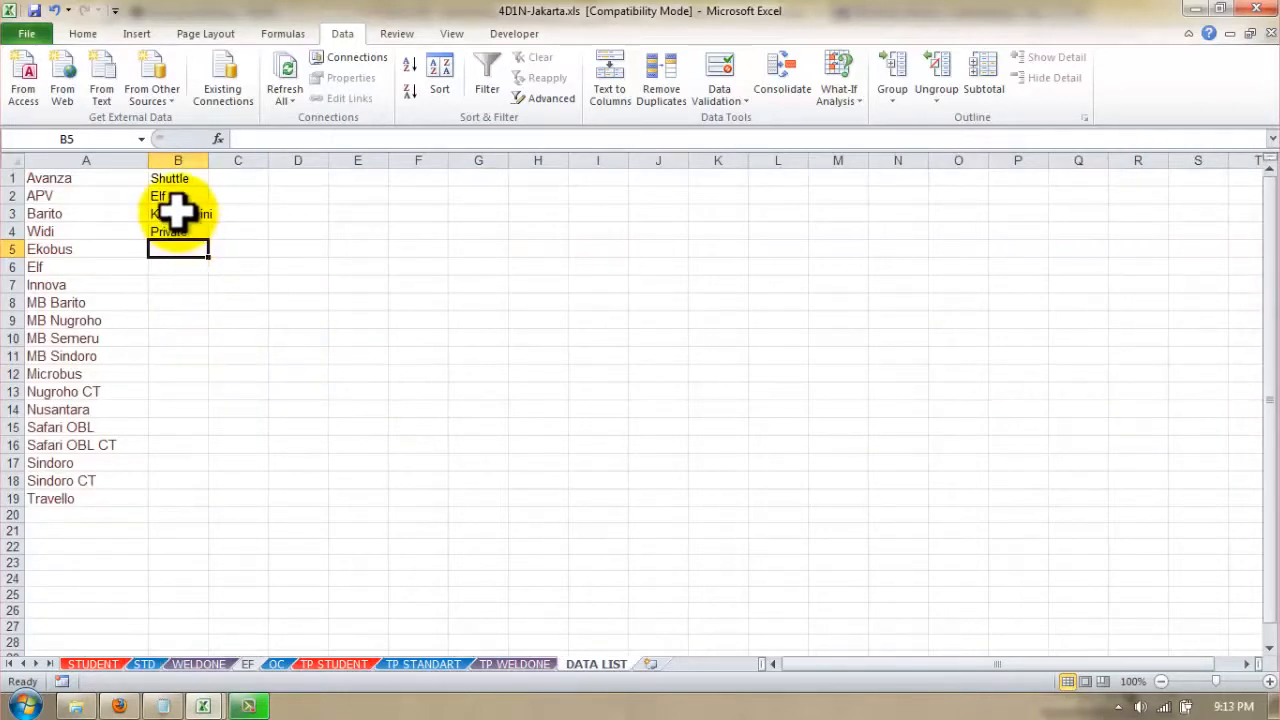
- Widen column B on the DATA LIST sheet to fit the local transport entries in B1:B4
left_click_drag(180, 183, 192, 229)
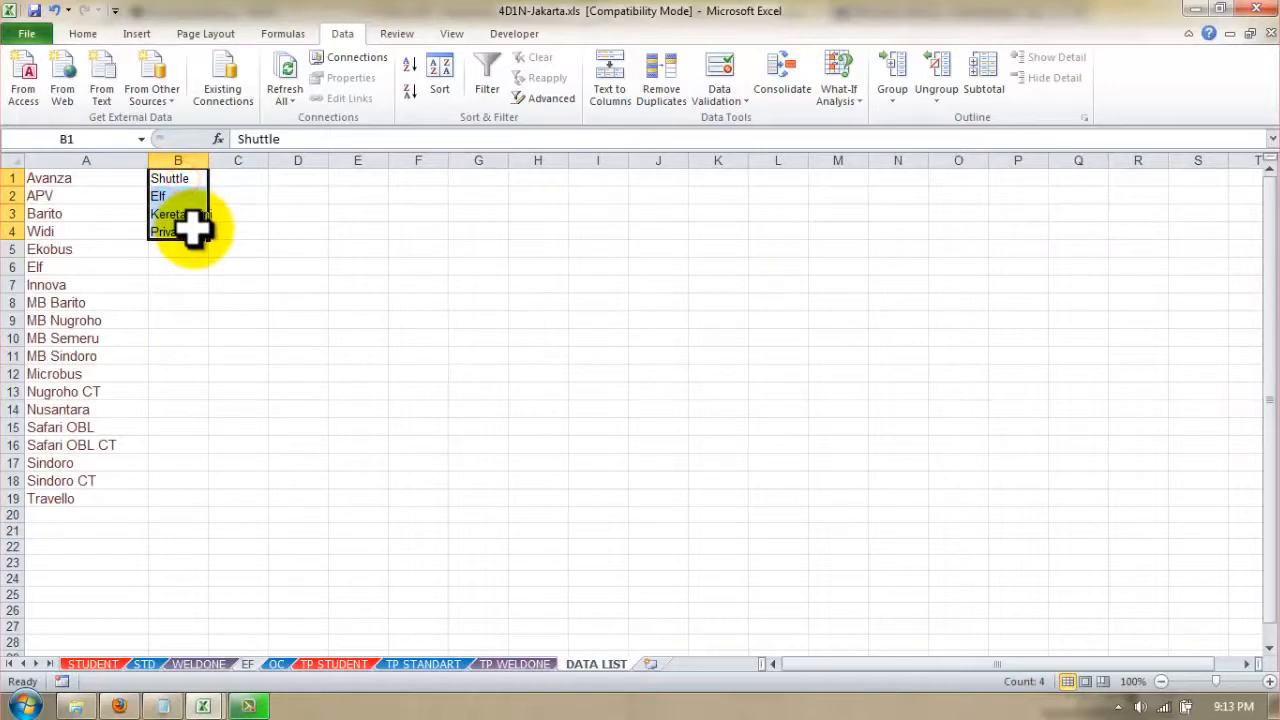
left_click(180, 250)
left_click_drag(209, 164, 234, 170)
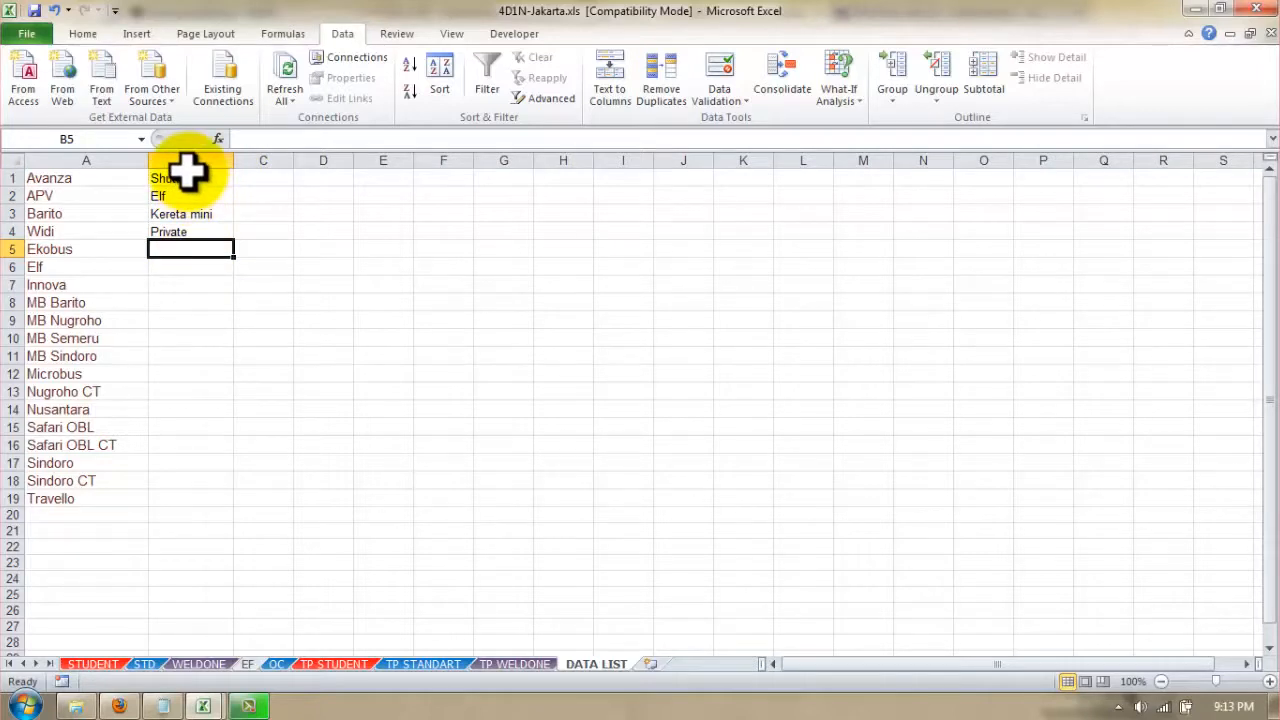
- AutoFit the widths of columns A and B on the DATA LIST sheet
left_click(102, 152)
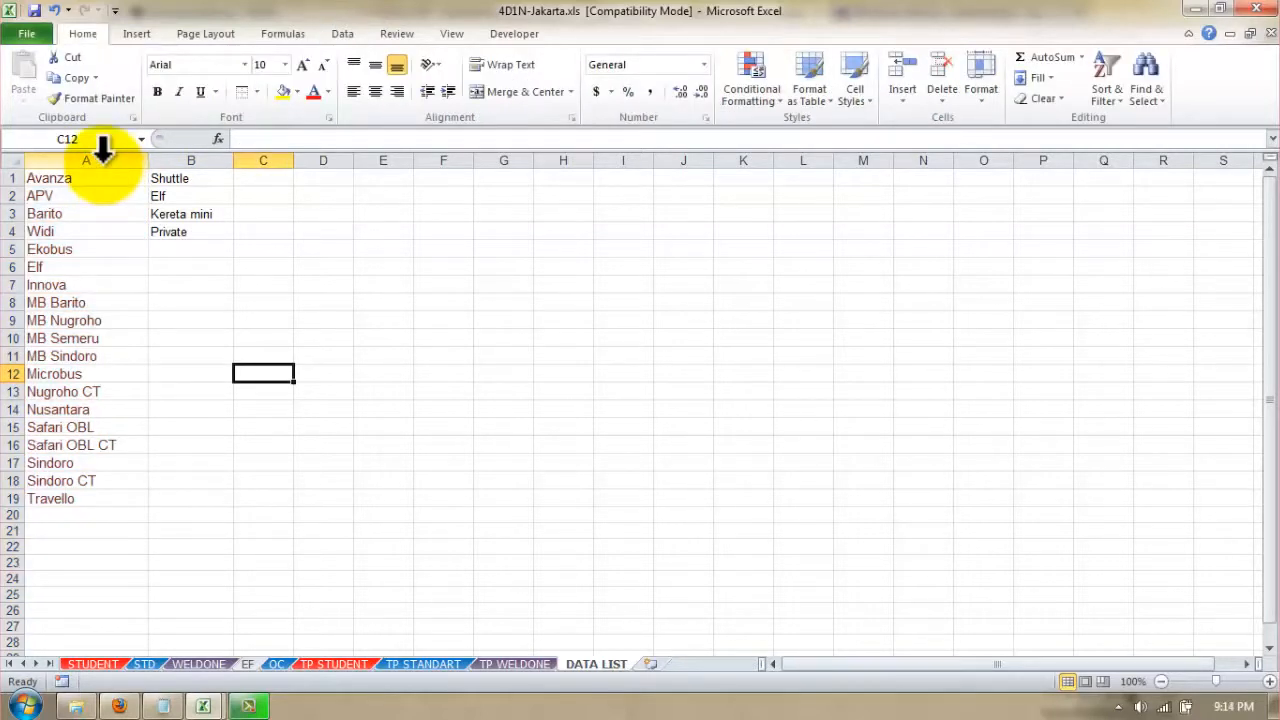
left_click_drag(102, 150, 201, 150)
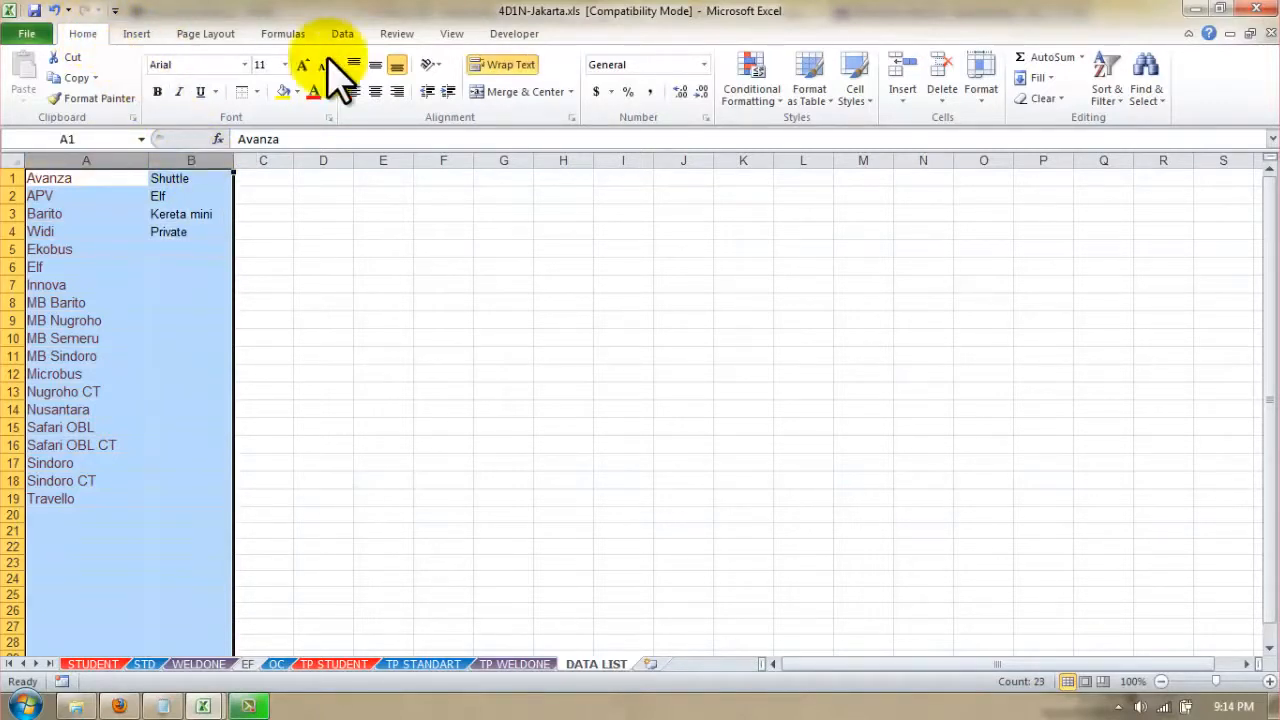
left_click(499, 64)
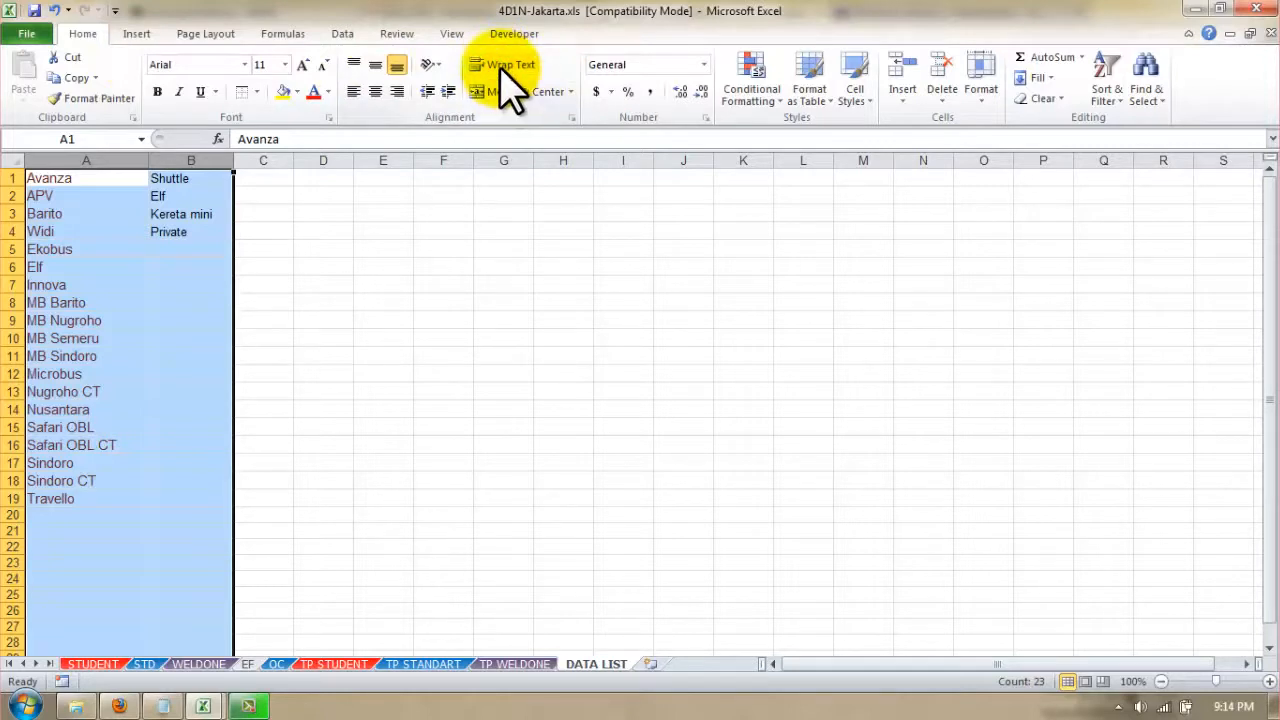
left_click(985, 100)
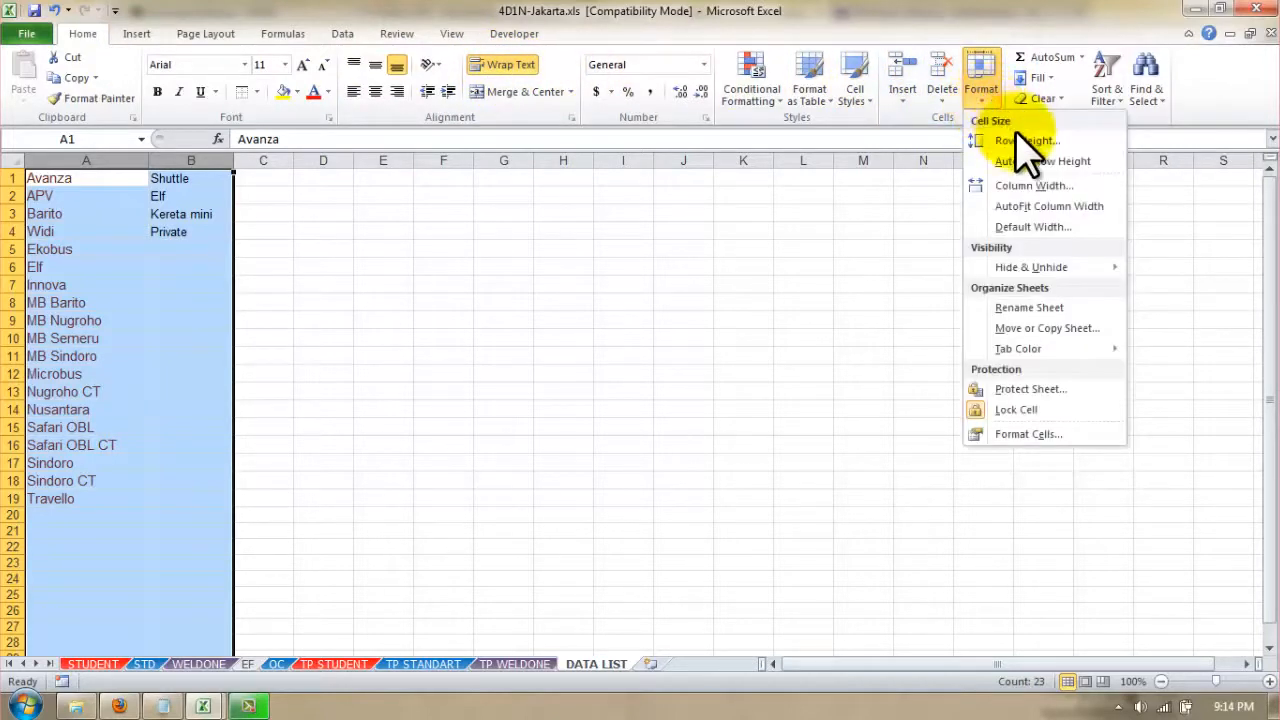
left_click(1012, 208)
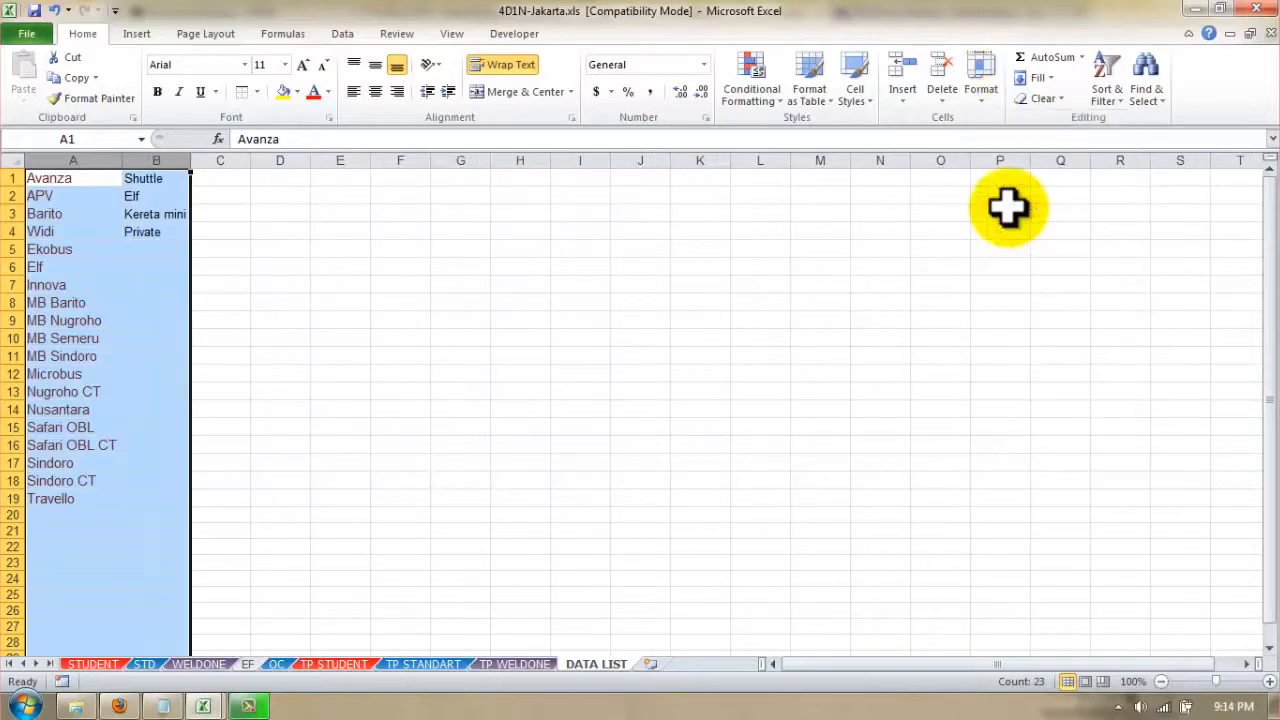
- Select the range B1:B19 on the DATA LIST sheet and name it local_trans
left_click(155, 250)
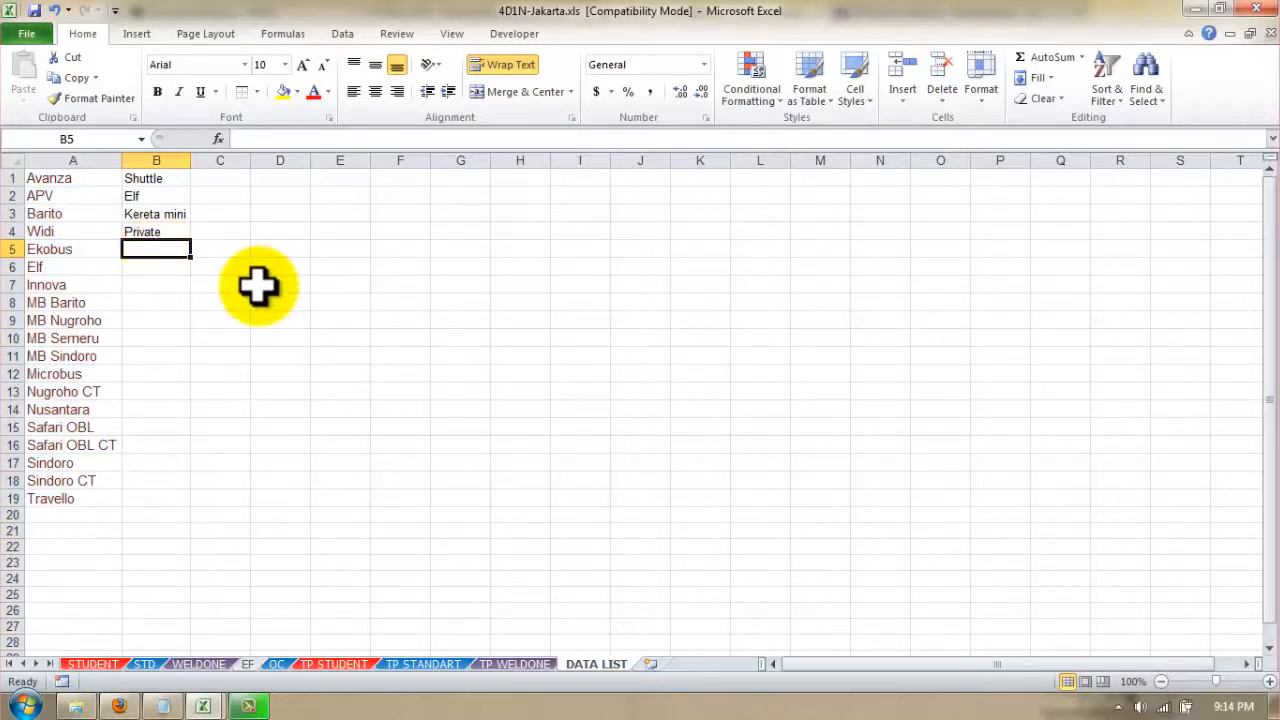
key("Up")
key("Up")
key("Up")
key("Up")
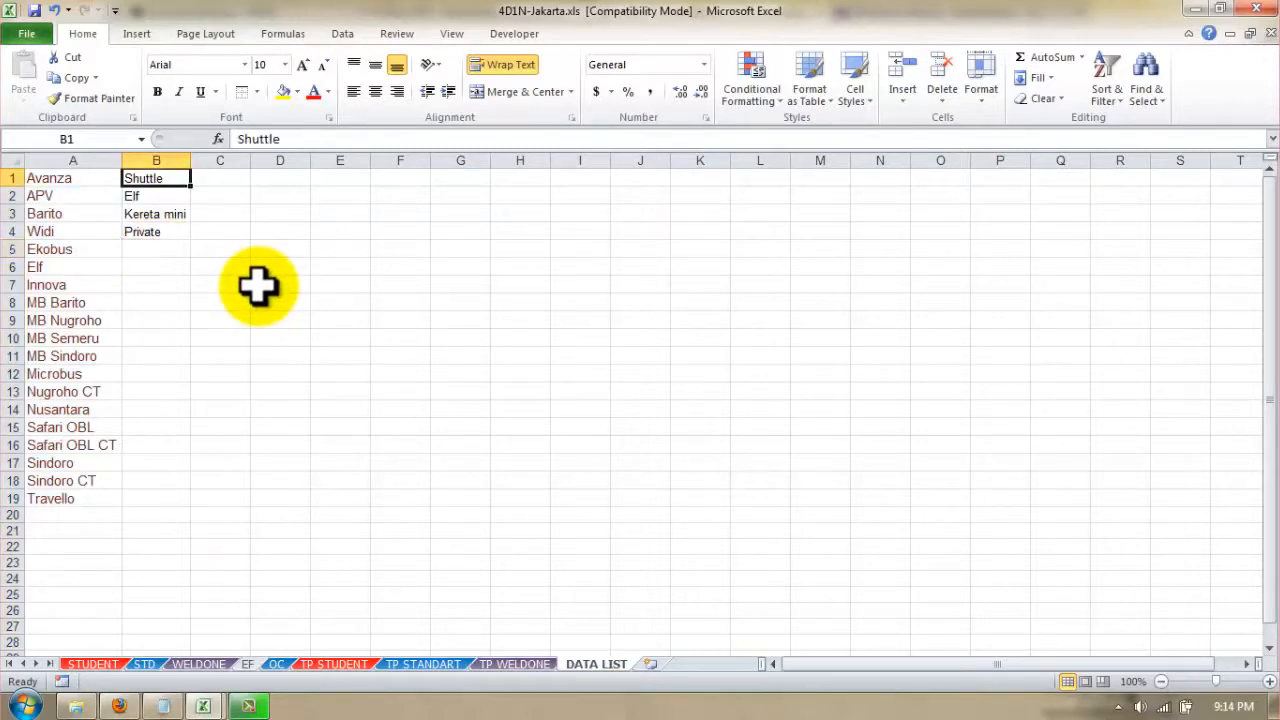
left_click(157, 197)
left_click_drag(151, 178, 194, 509)
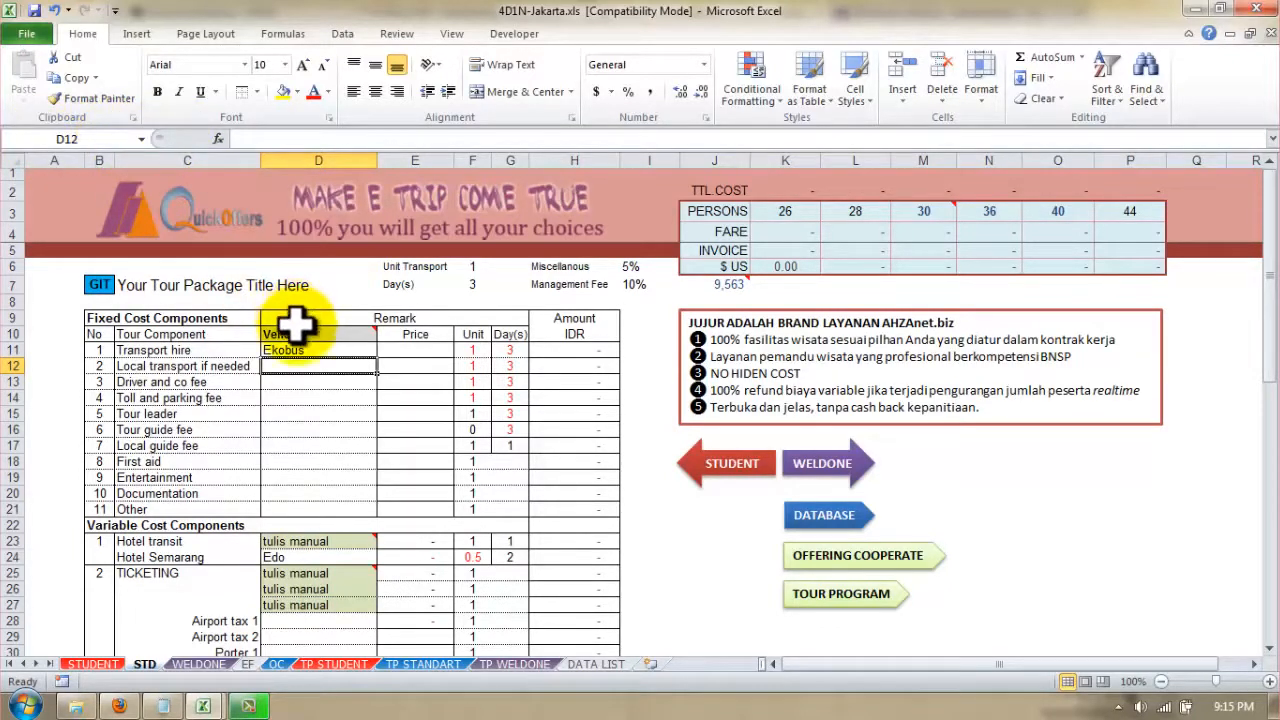
- Add List data validation to the Local transport vendor cell D12 on the STD sheet, with the local_trans range as its source
left_click(343, 34)
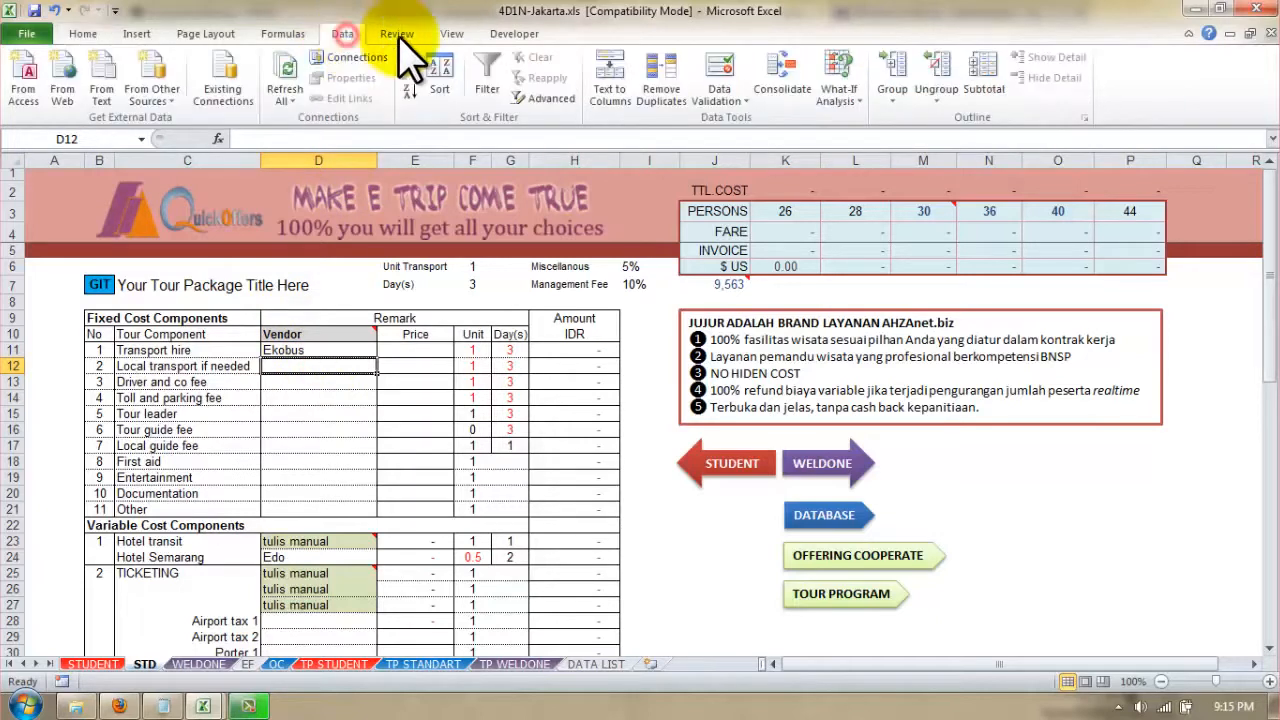
left_click(737, 100)
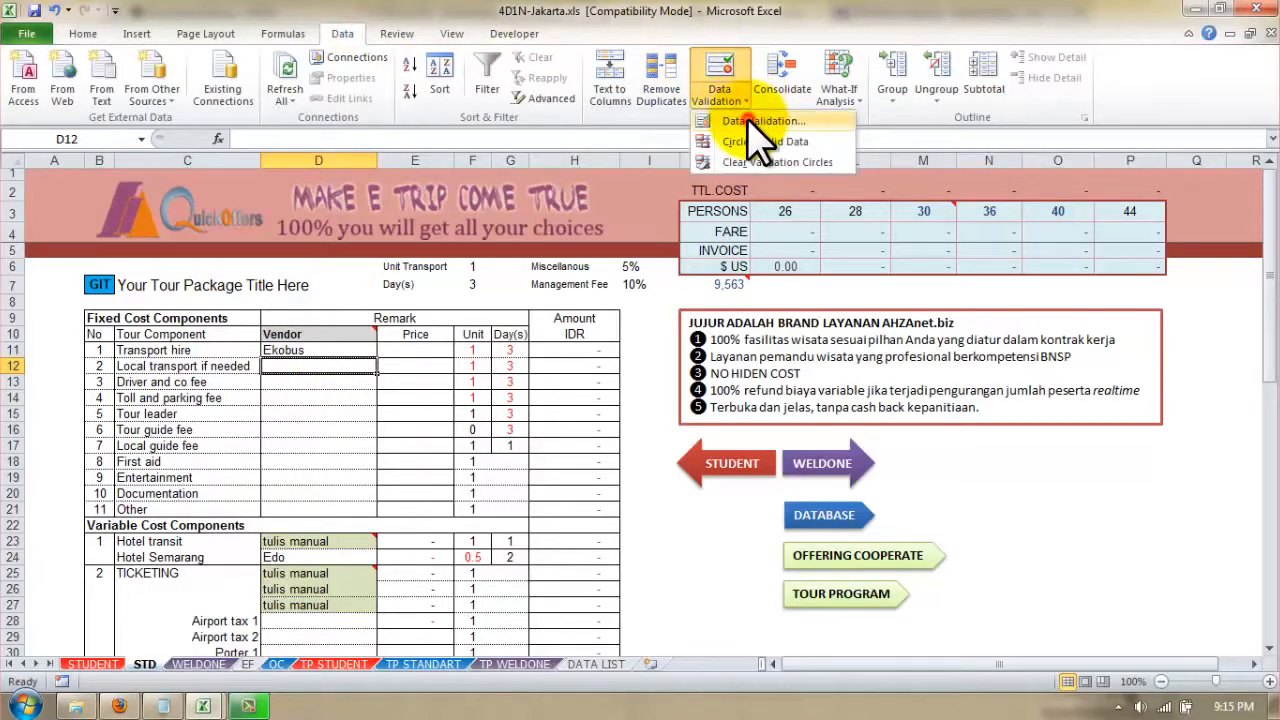
left_click(757, 121)
left_click(364, 377)
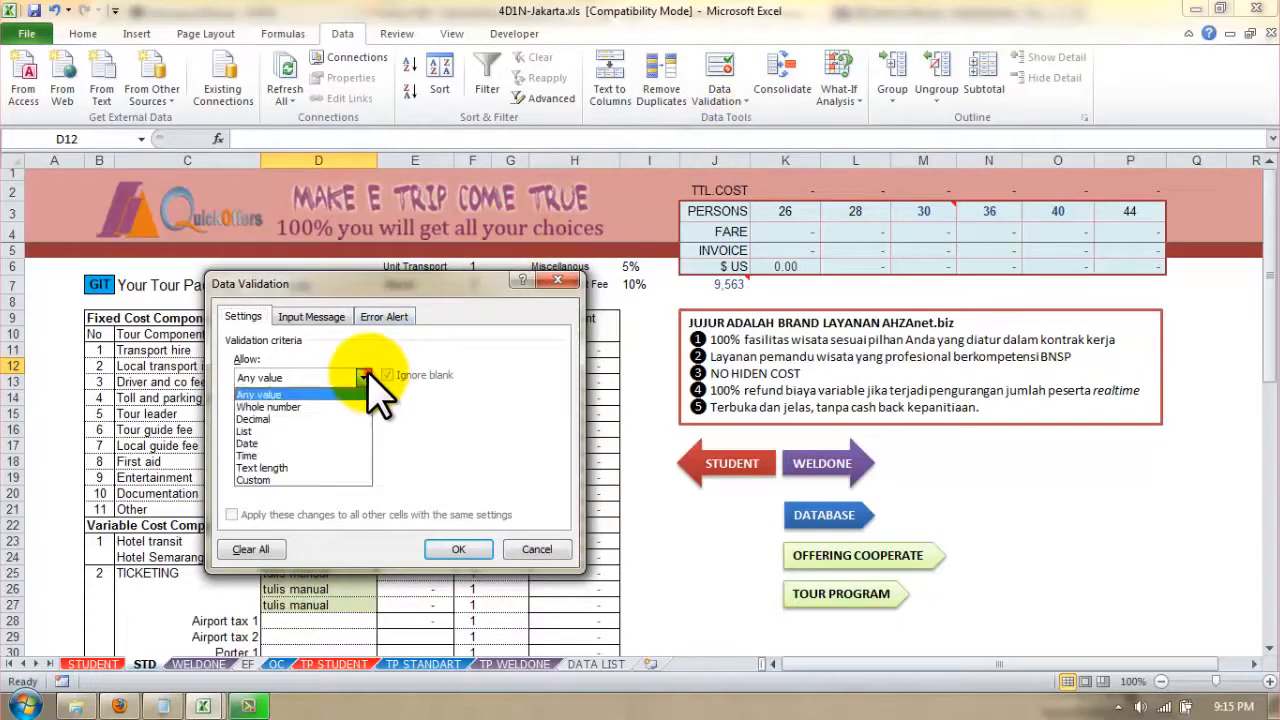
left_click(300, 432)
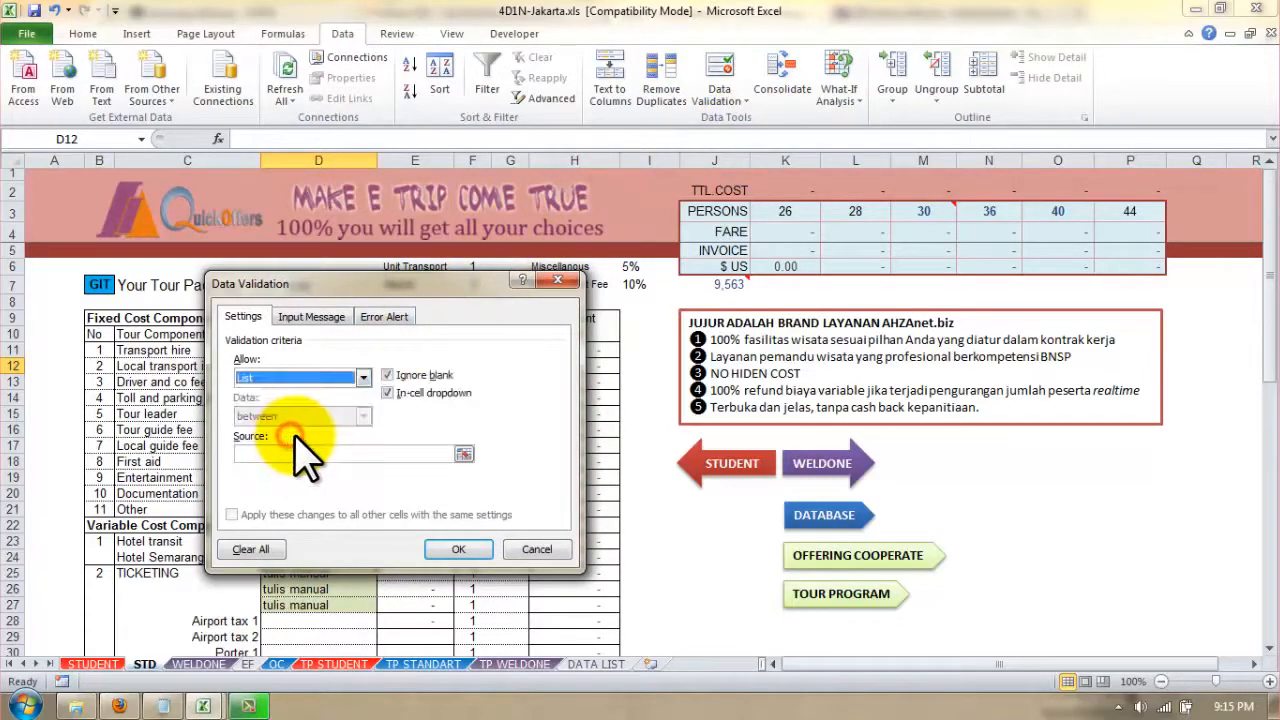
left_click(455, 454)
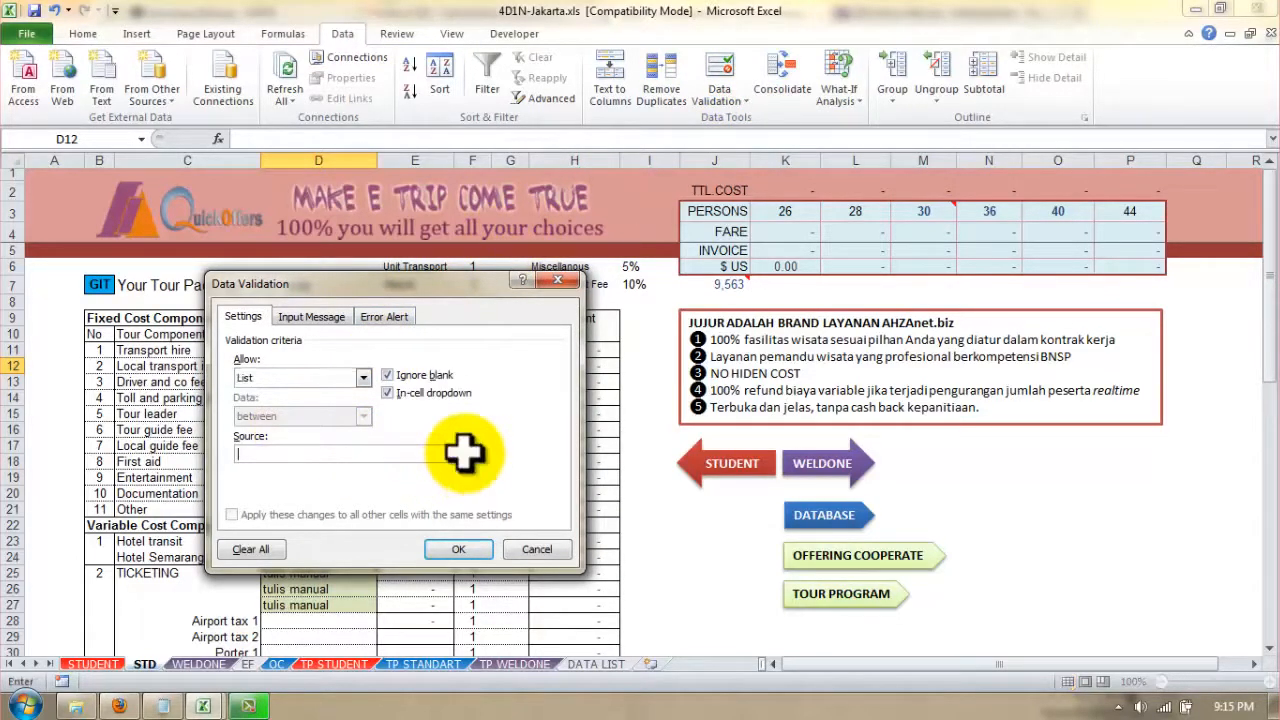
left_click(465, 454)
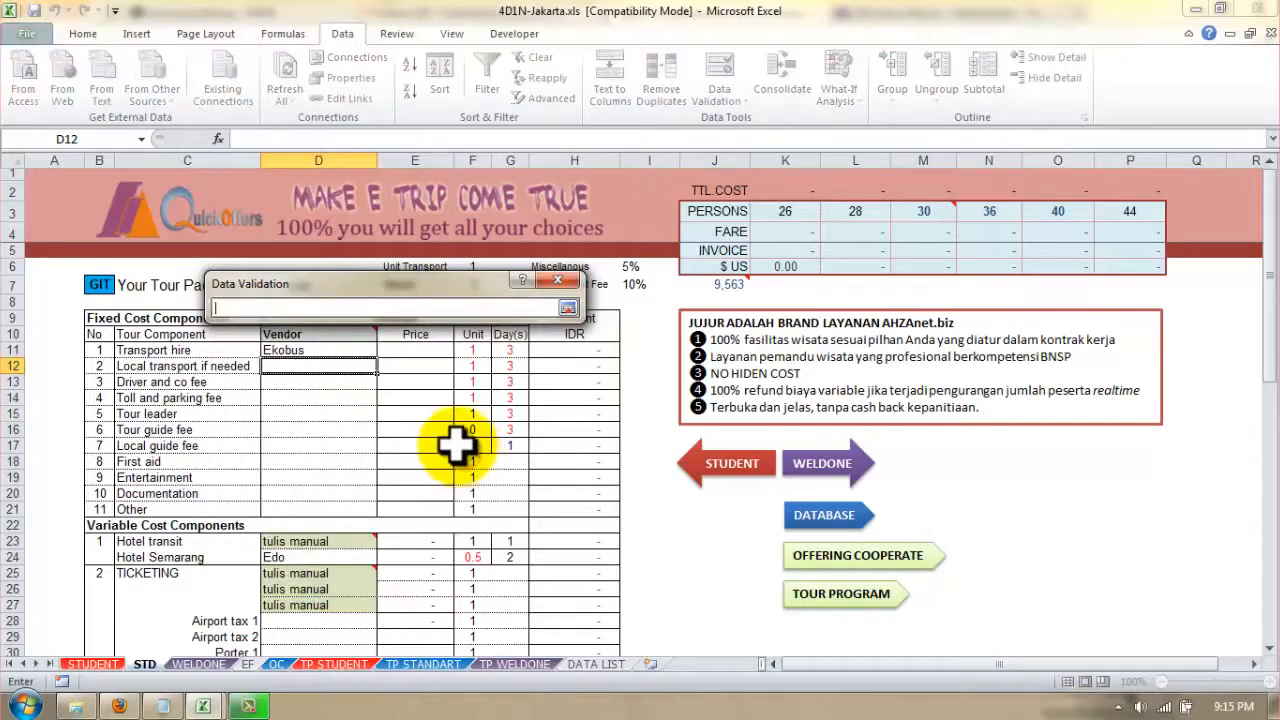
left_click(596, 664)
left_click_drag(149, 177, 151, 500)
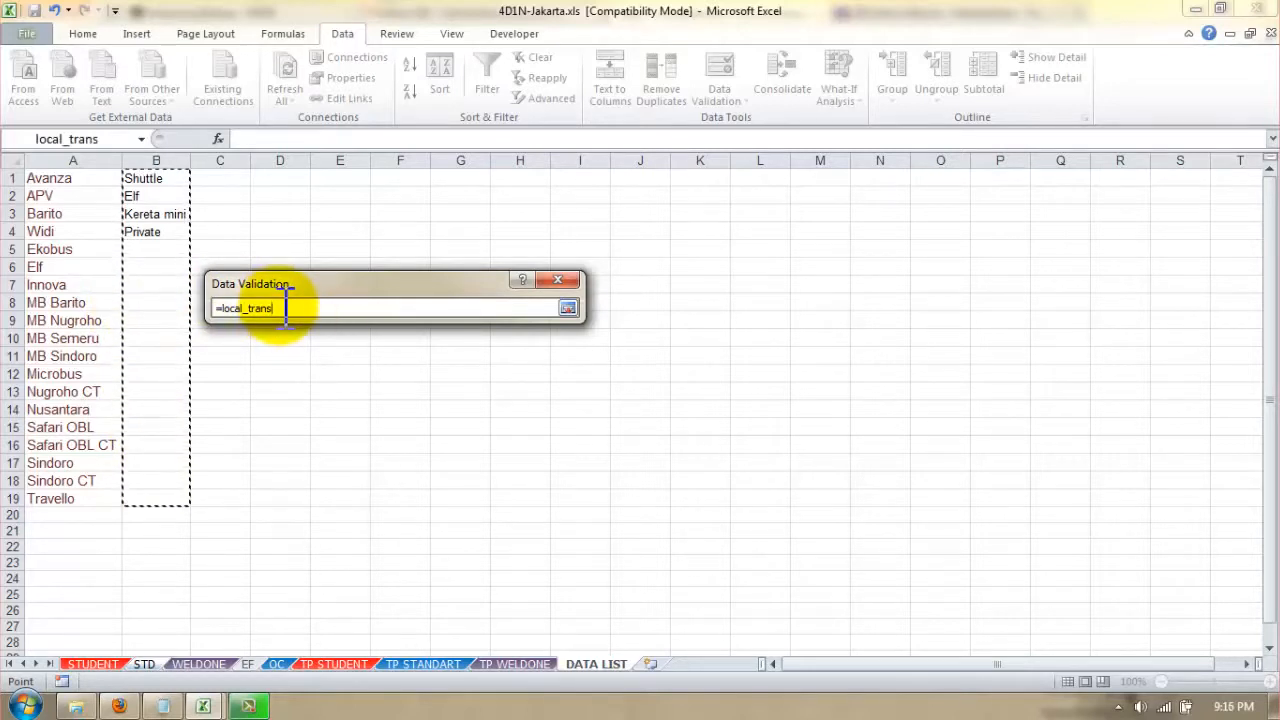
left_click(567, 308)
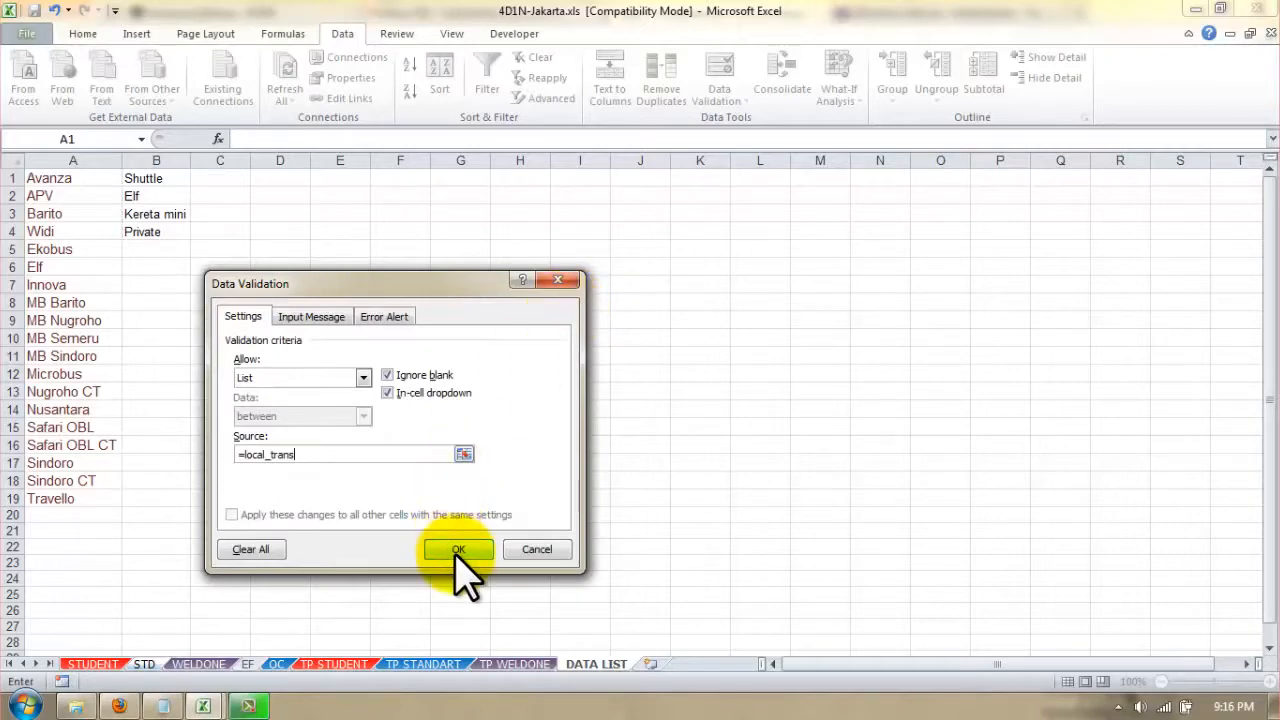
left_click(457, 548)
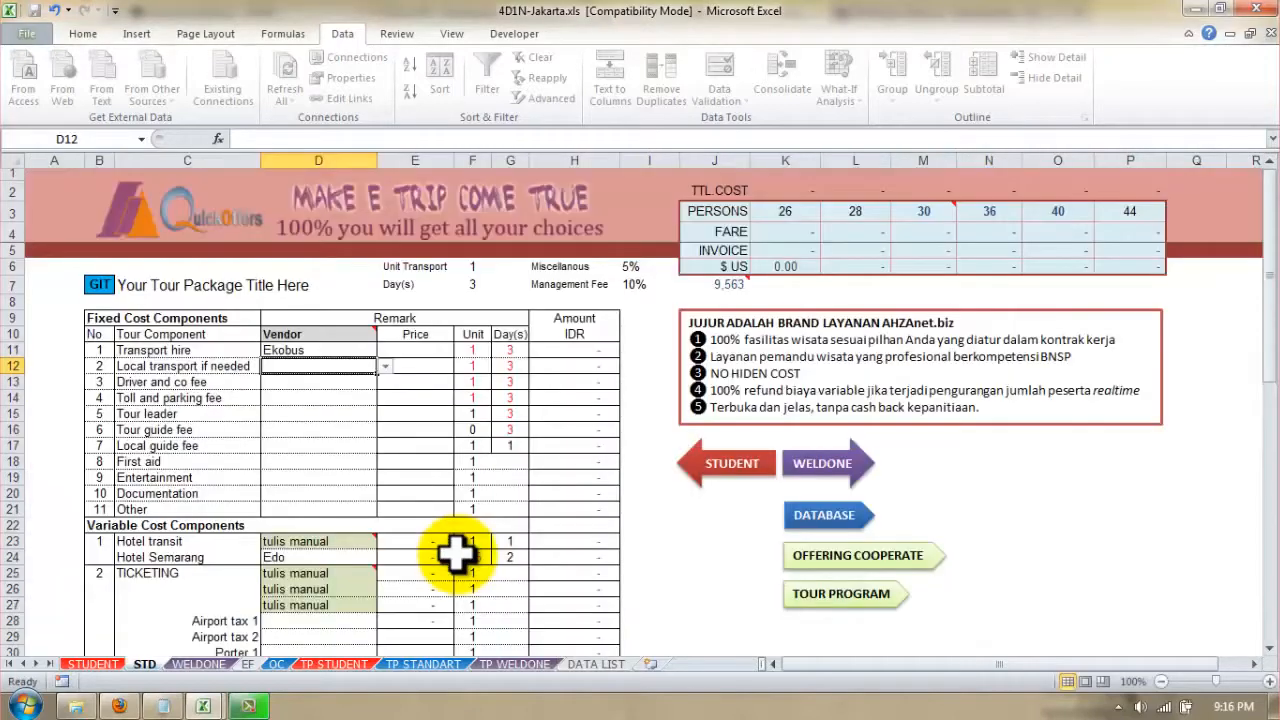
- Choose Shuttle for Local transport from the dropdown list in D12 and reopen the list to check its options
left_click(385, 367)
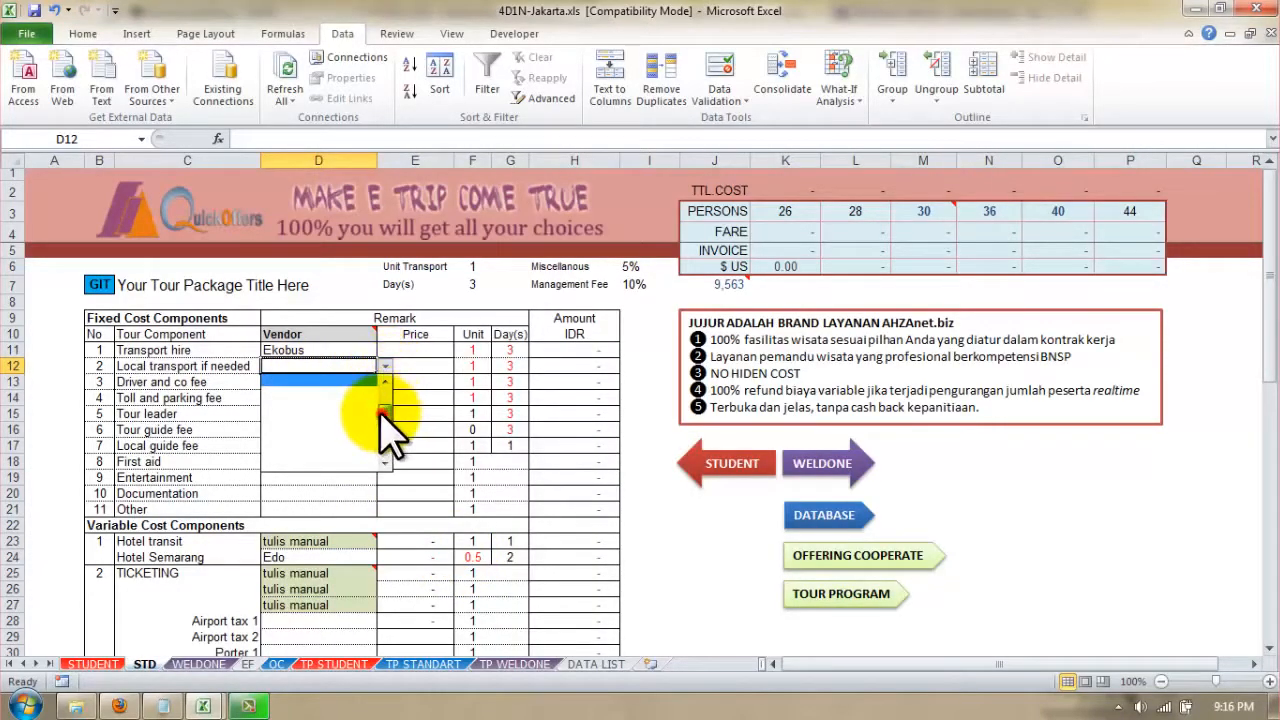
left_click_drag(383, 413, 381, 390)
left_click(318, 381)
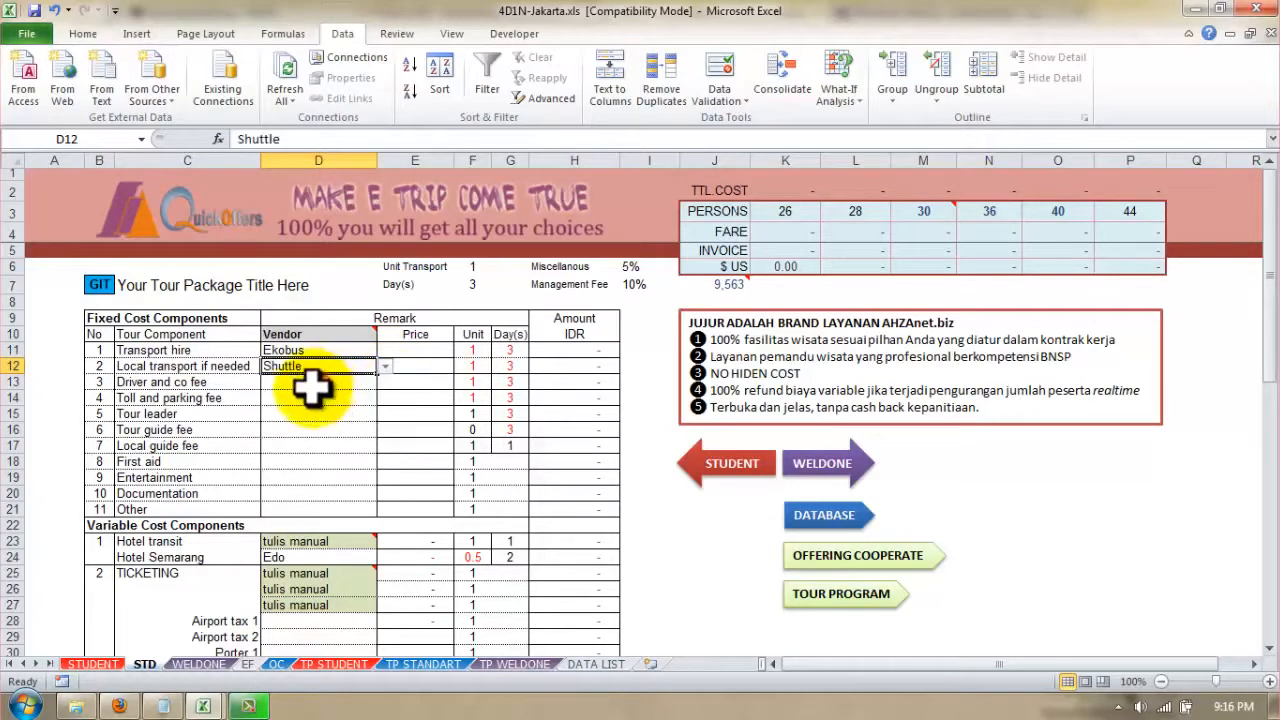
left_click(385, 367)
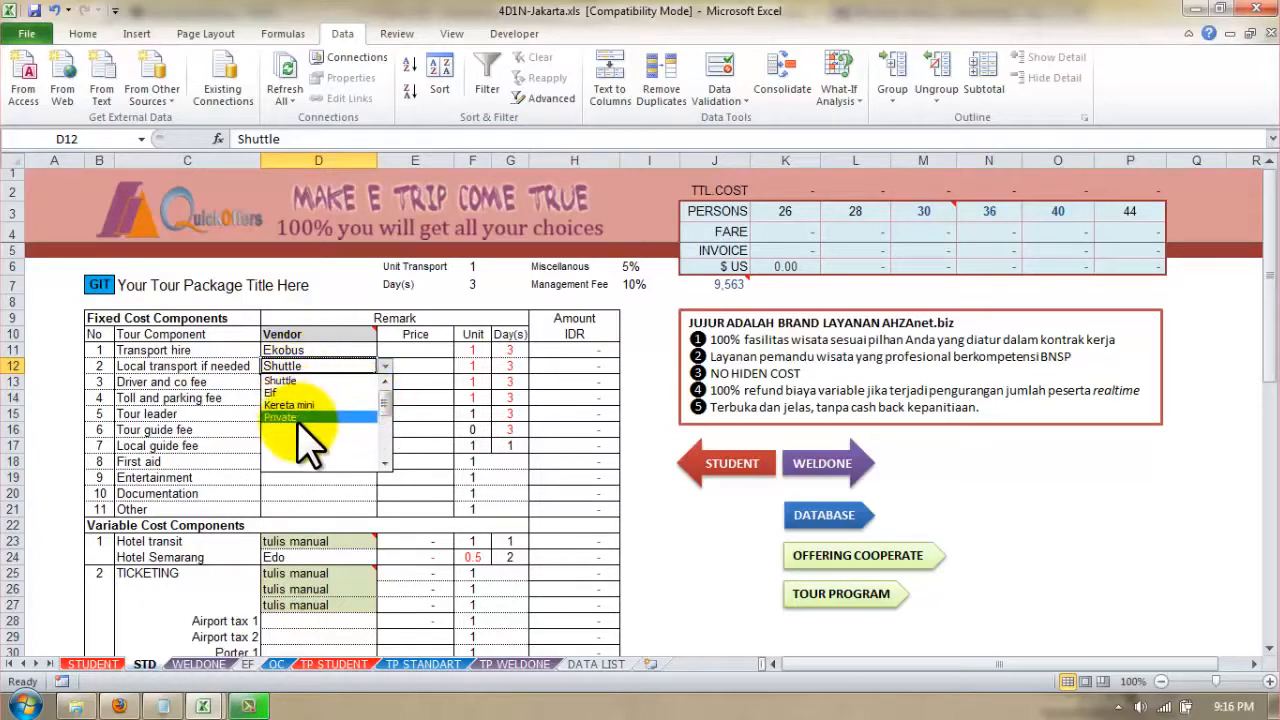
- Add Becak in B5 and Andong in B6 on the DATA LIST sheet and save the workbook
left_click(610, 665)
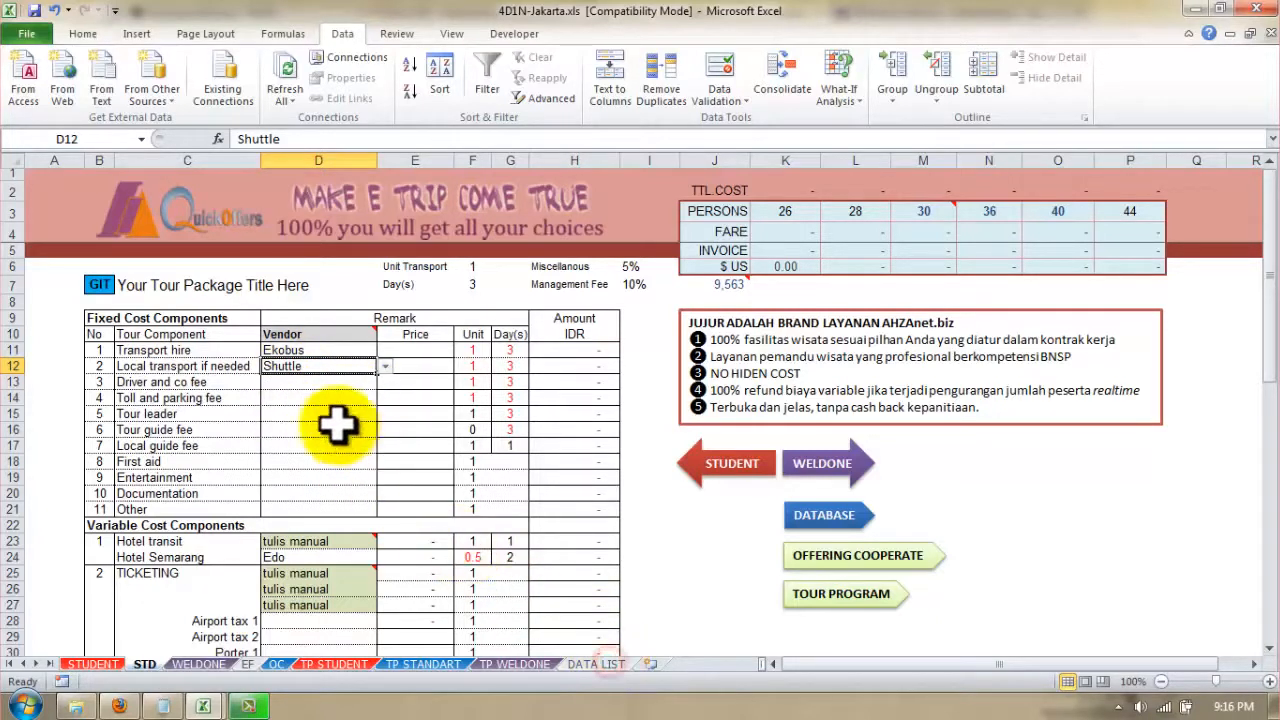
left_click(606, 664)
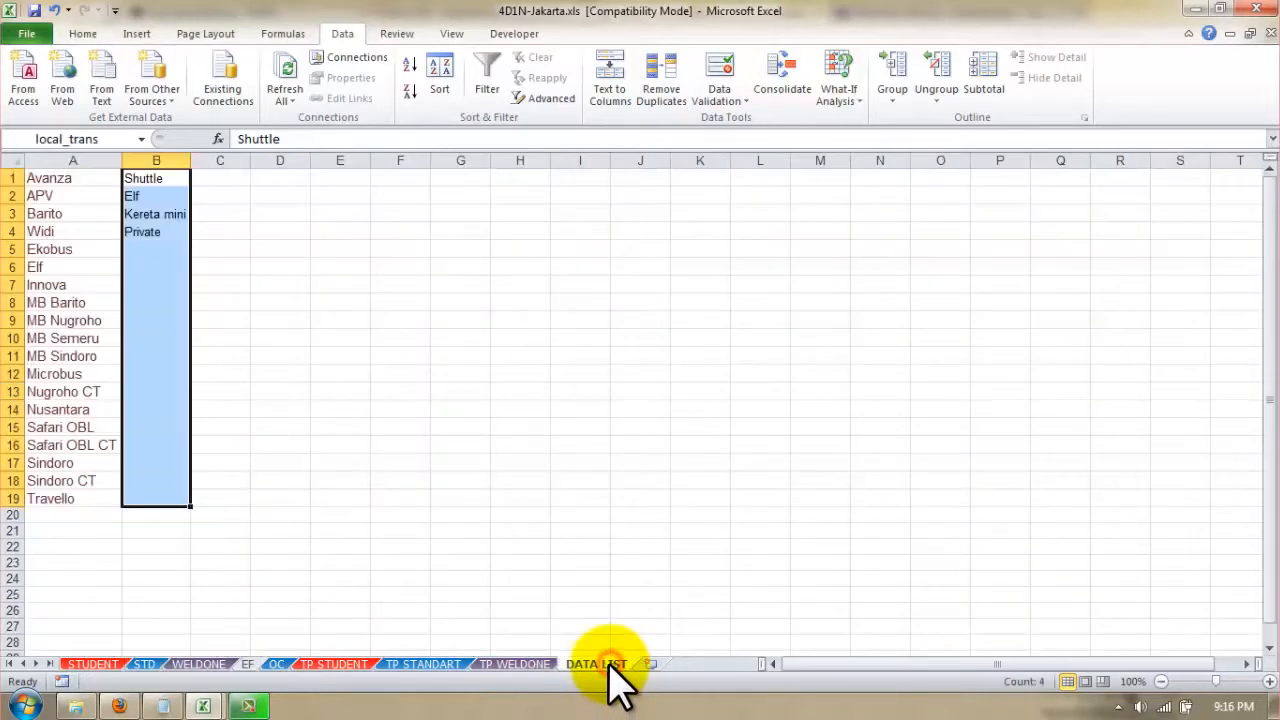
left_click(145, 250)
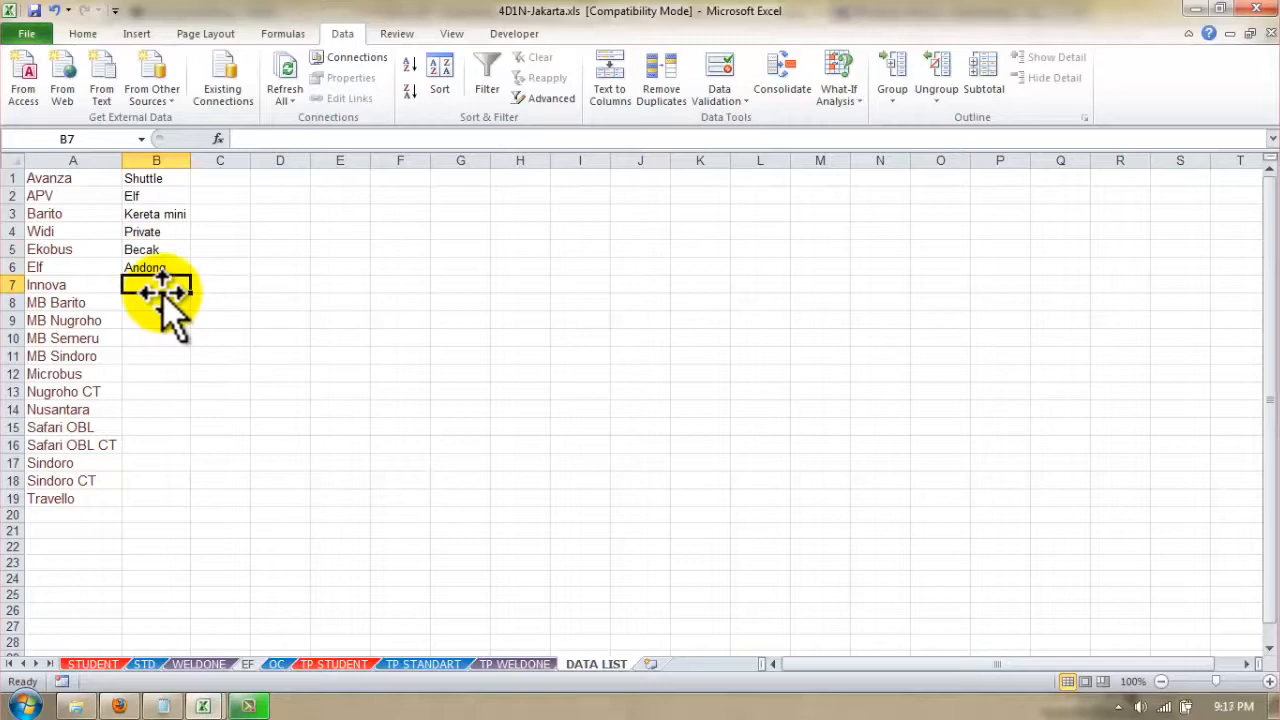
left_click(32, 11)
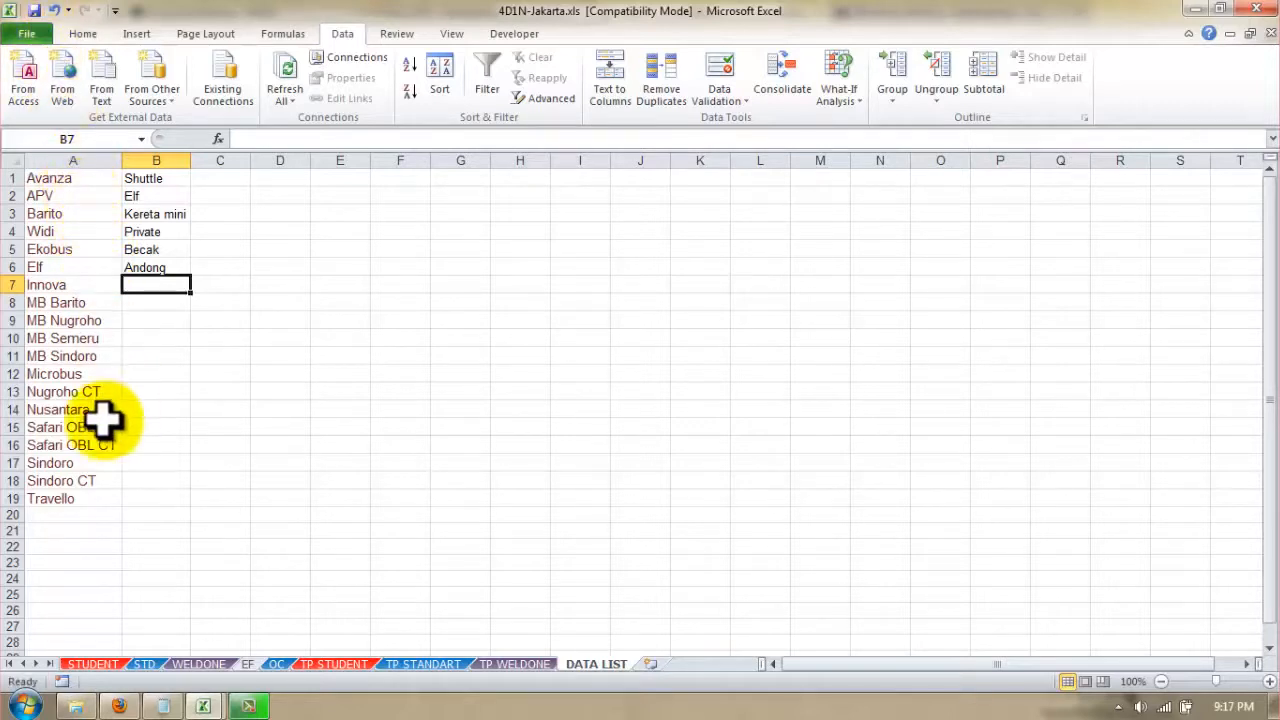
- Choose Becak as the Local transport vendor from the dropdown list in D12 on the STD sheet
left_click(144, 664)
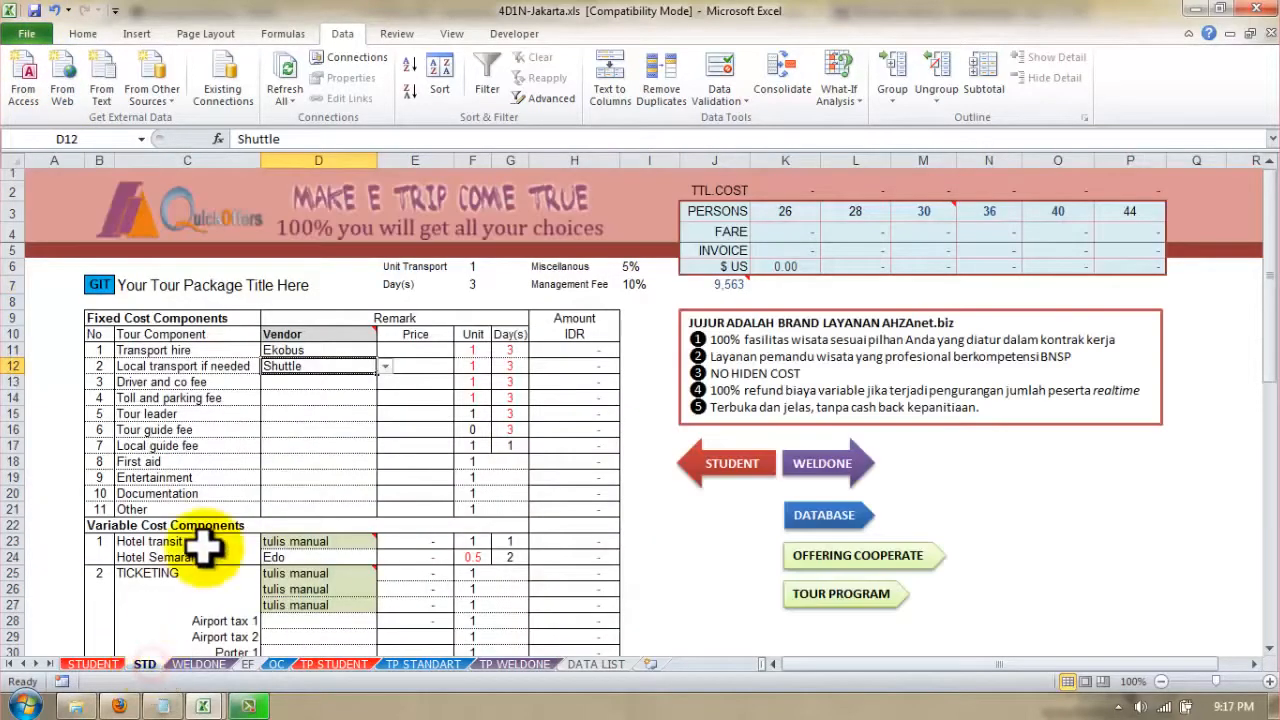
left_click(316, 380)
left_click(318, 367)
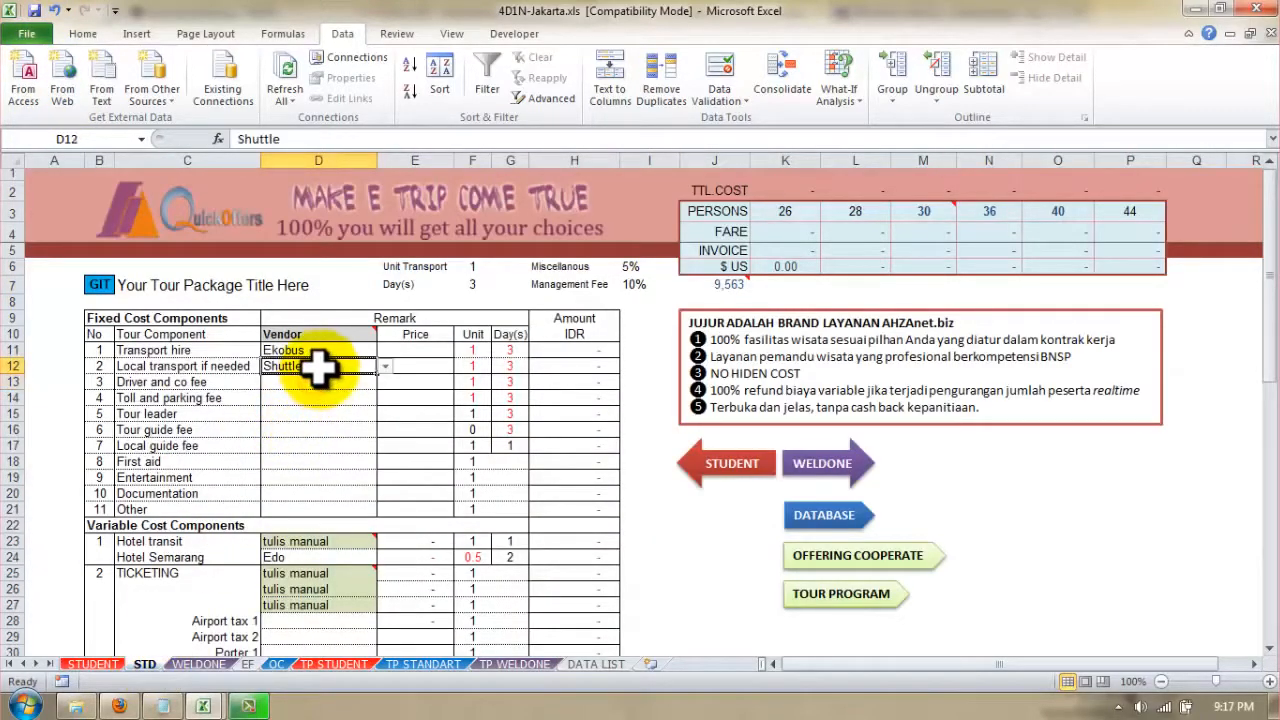
left_click(385, 367)
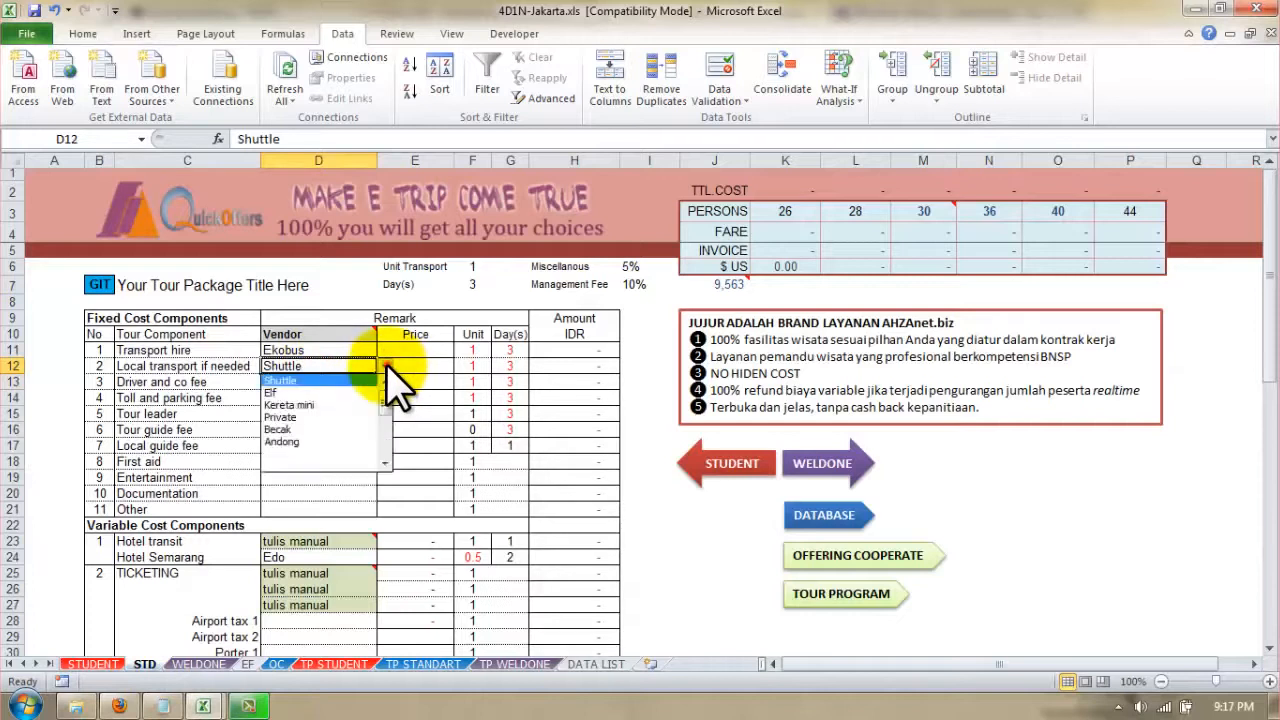
left_click(290, 429)
left_click(306, 384)
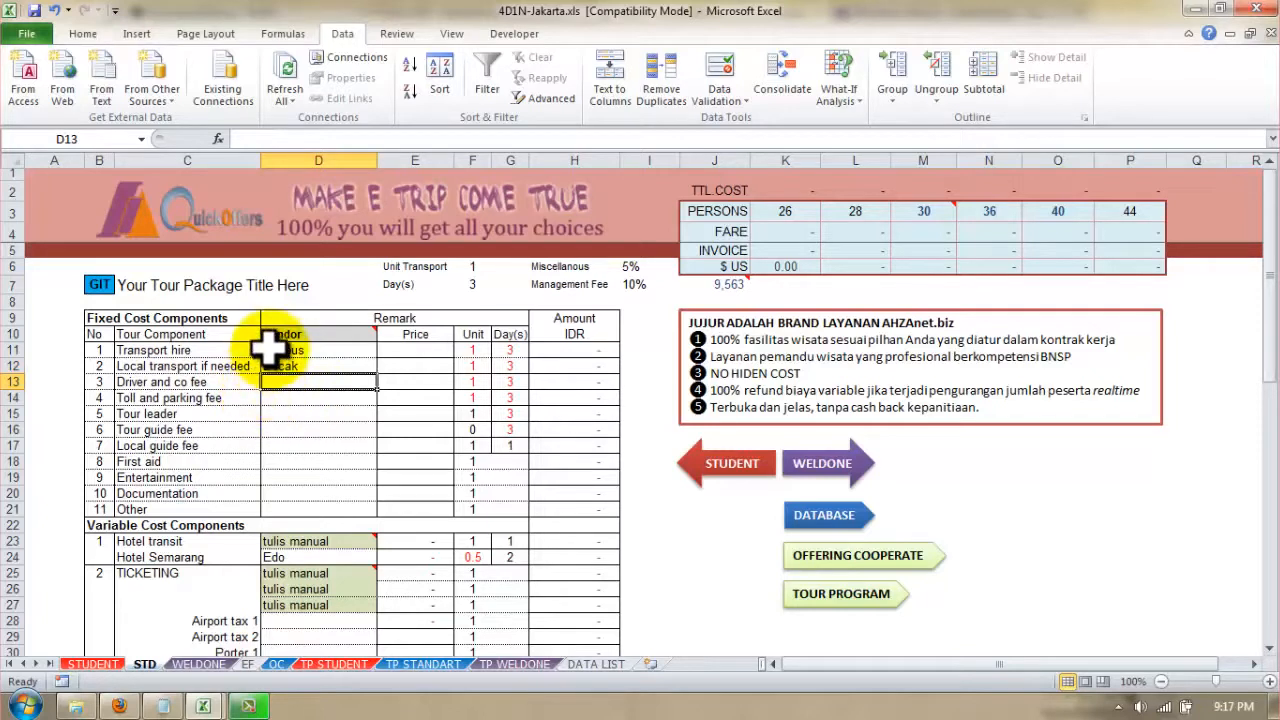
left_click_drag(291, 386, 292, 502)
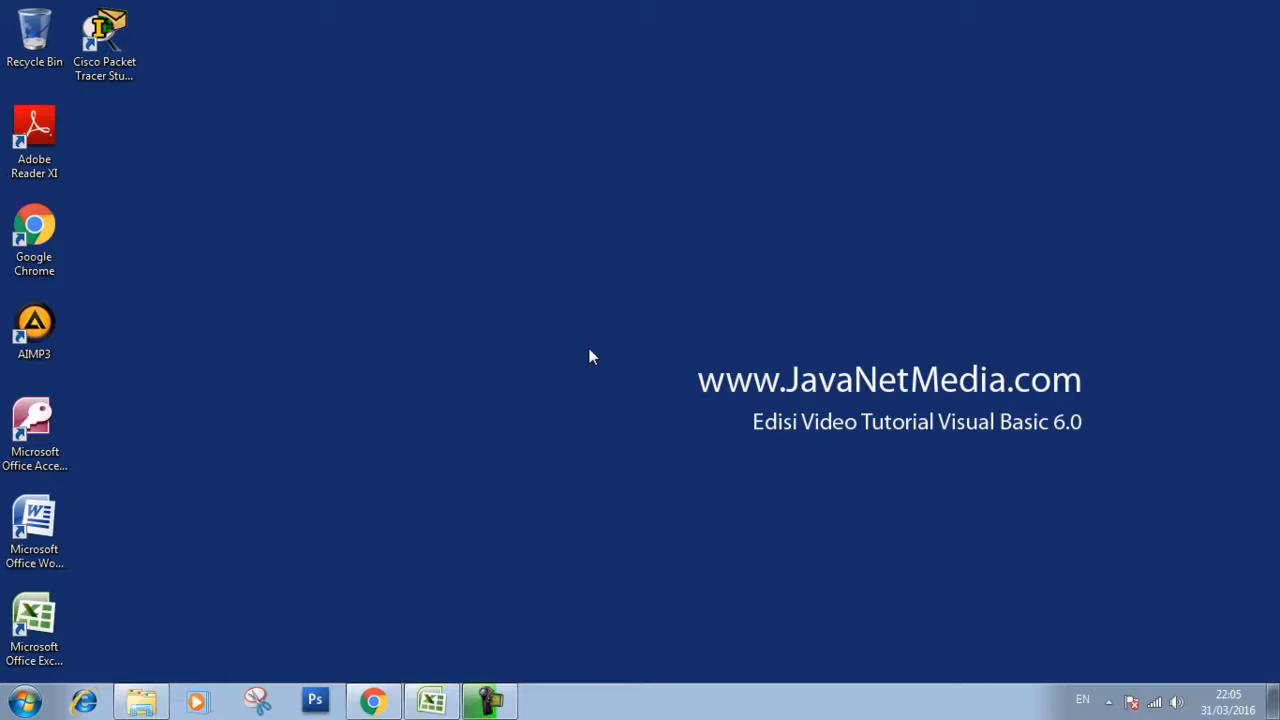
- Switch to Google Chrome and open javanetmedia.com in a new tab
left_click(373, 700)
left_click(541, 12)
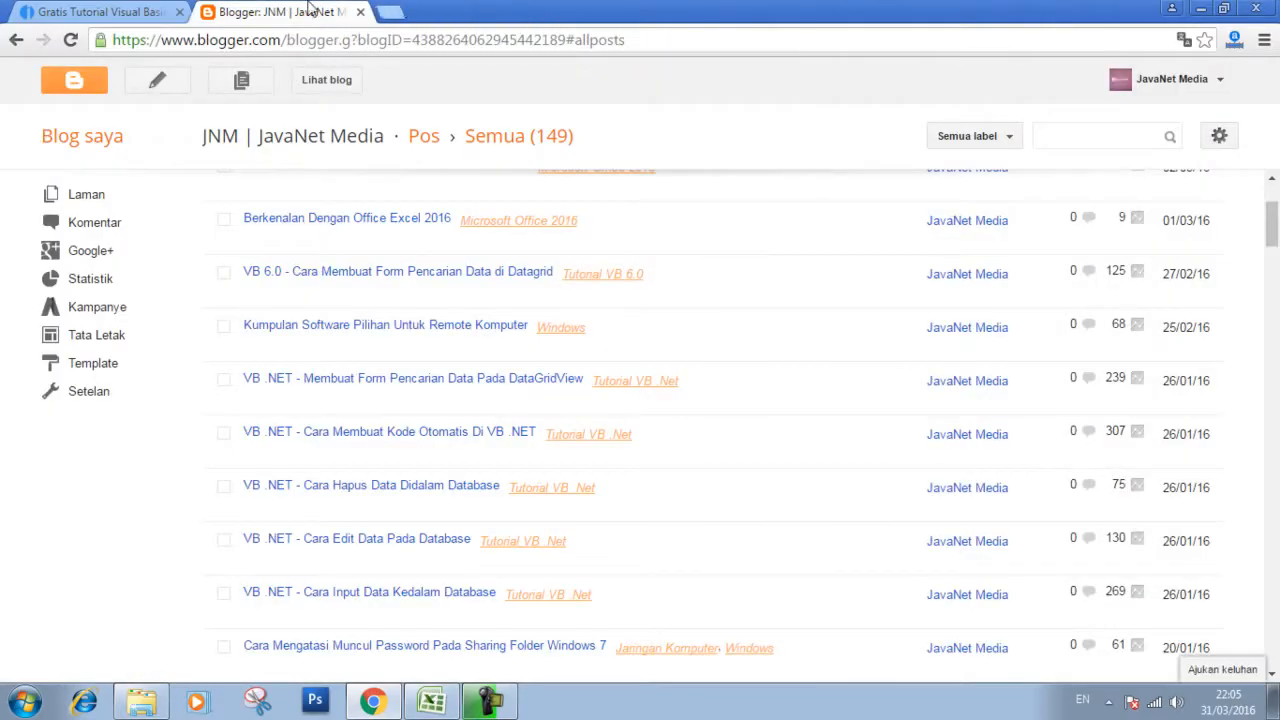
left_click(135, 12)
left_click(390, 12)
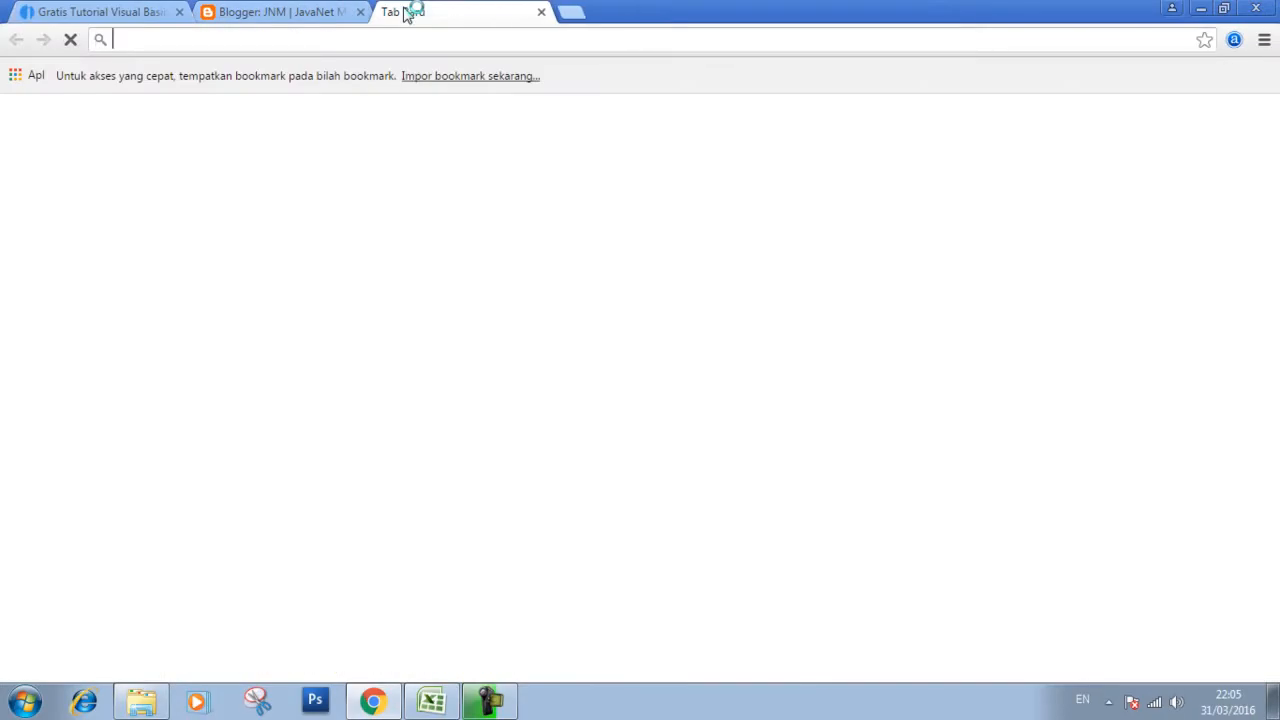
type("javanetmedia.com")
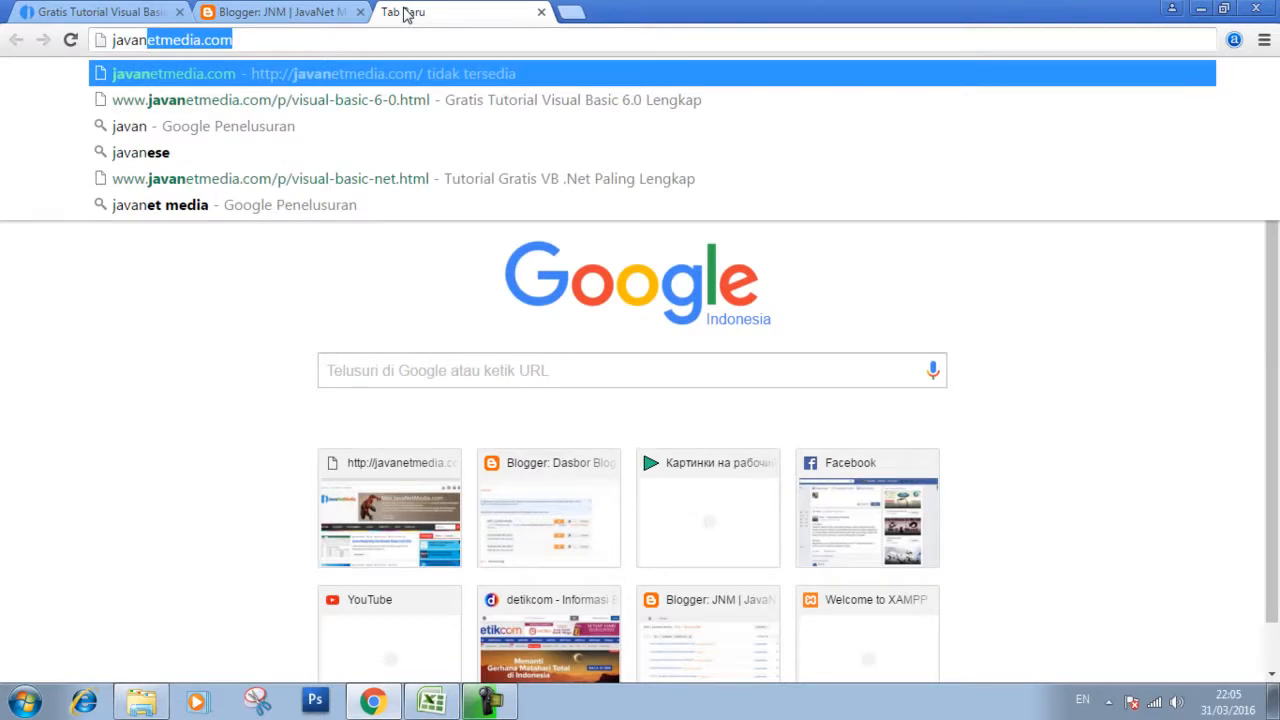
key("Return")
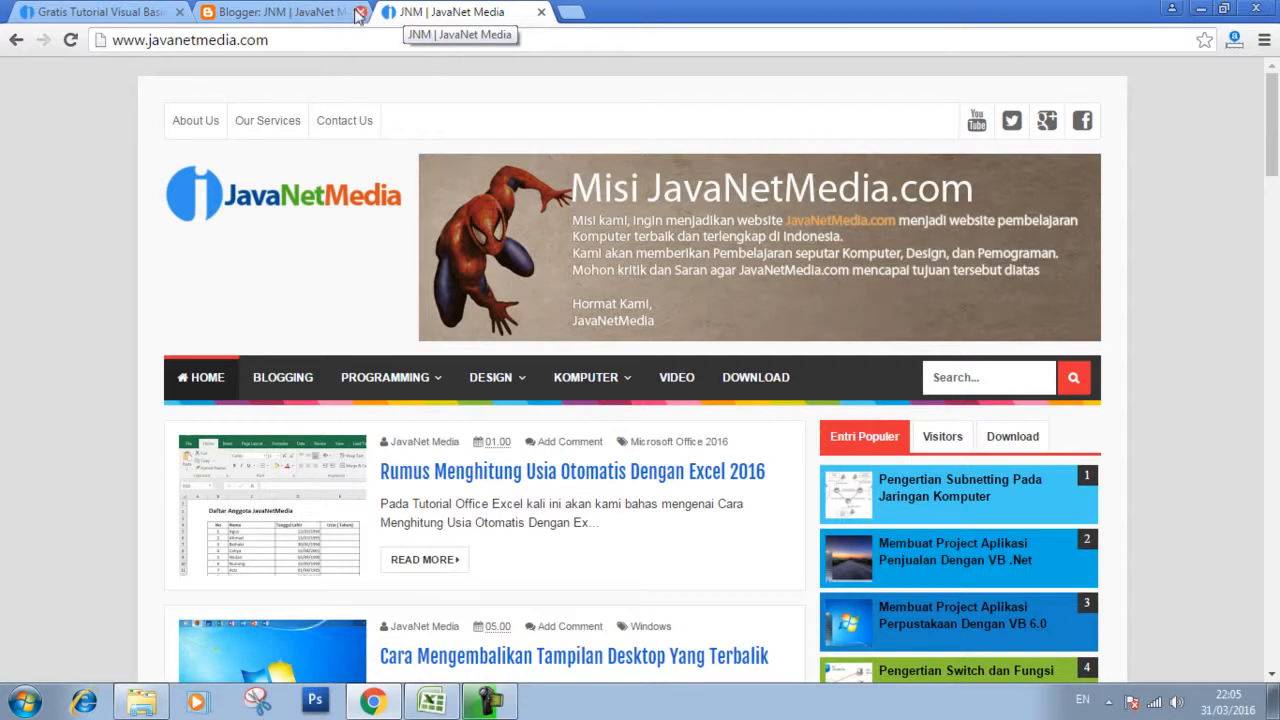
- Open the website's VB 6.0 programming tutorial page and look through its list of tutorials
mouse_move(400, 382)
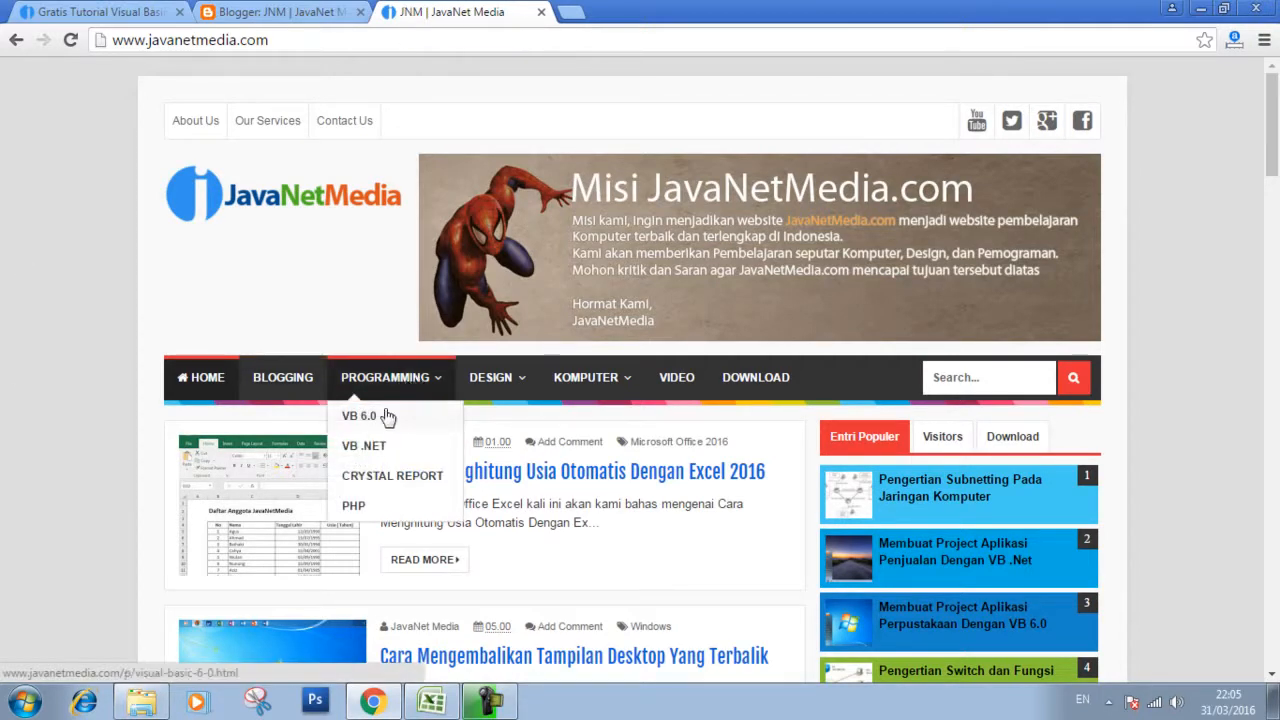
left_click(388, 417)
scroll(380, 400, "down", 3)
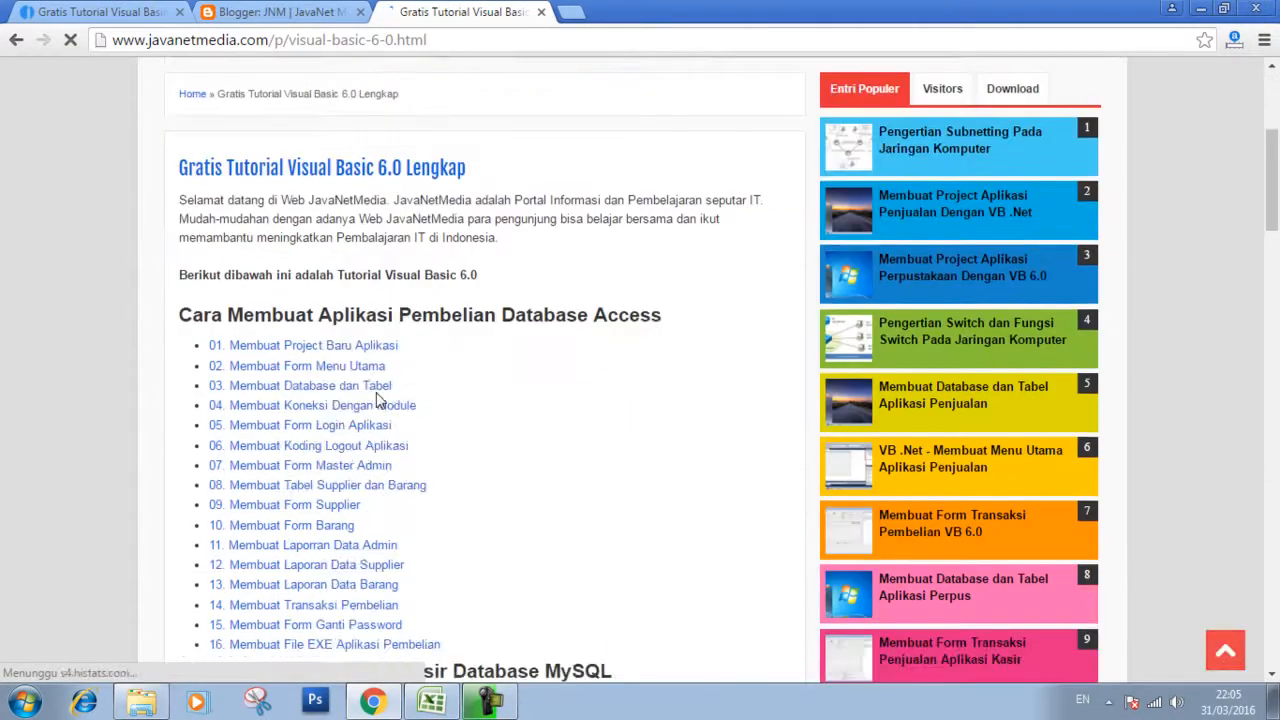
- Find the VB 6.0 tips and tricks list and open its tutorial on making a data search form with a Datagrid
scroll(380, 400, "down", 8)
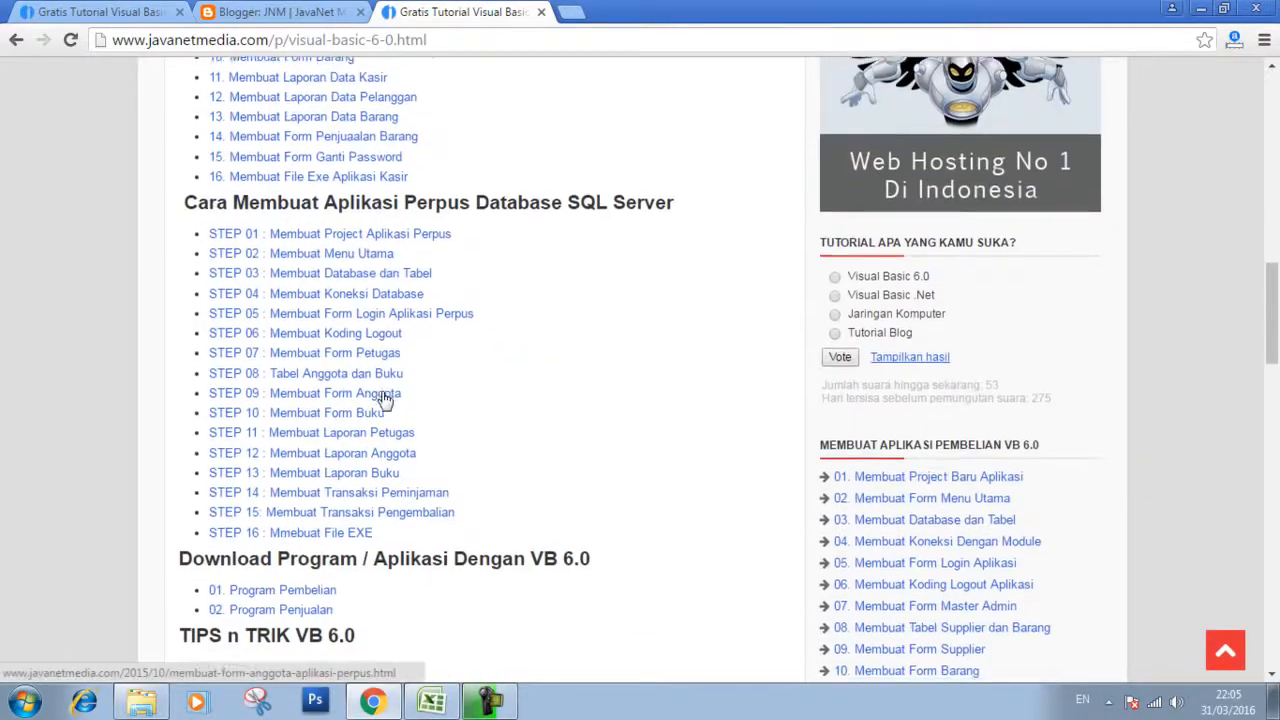
scroll(386, 399, "down", 3)
left_click_drag(174, 266, 386, 270)
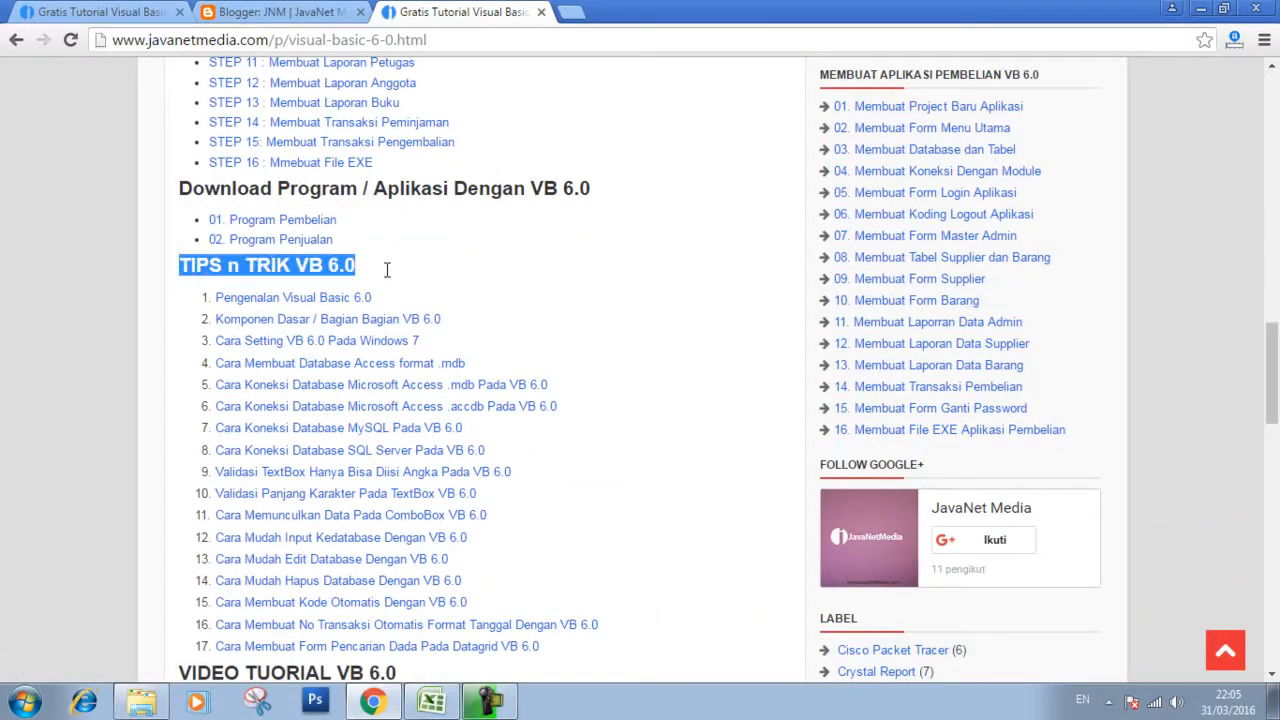
left_click(462, 276)
scroll(491, 277, "down", 3)
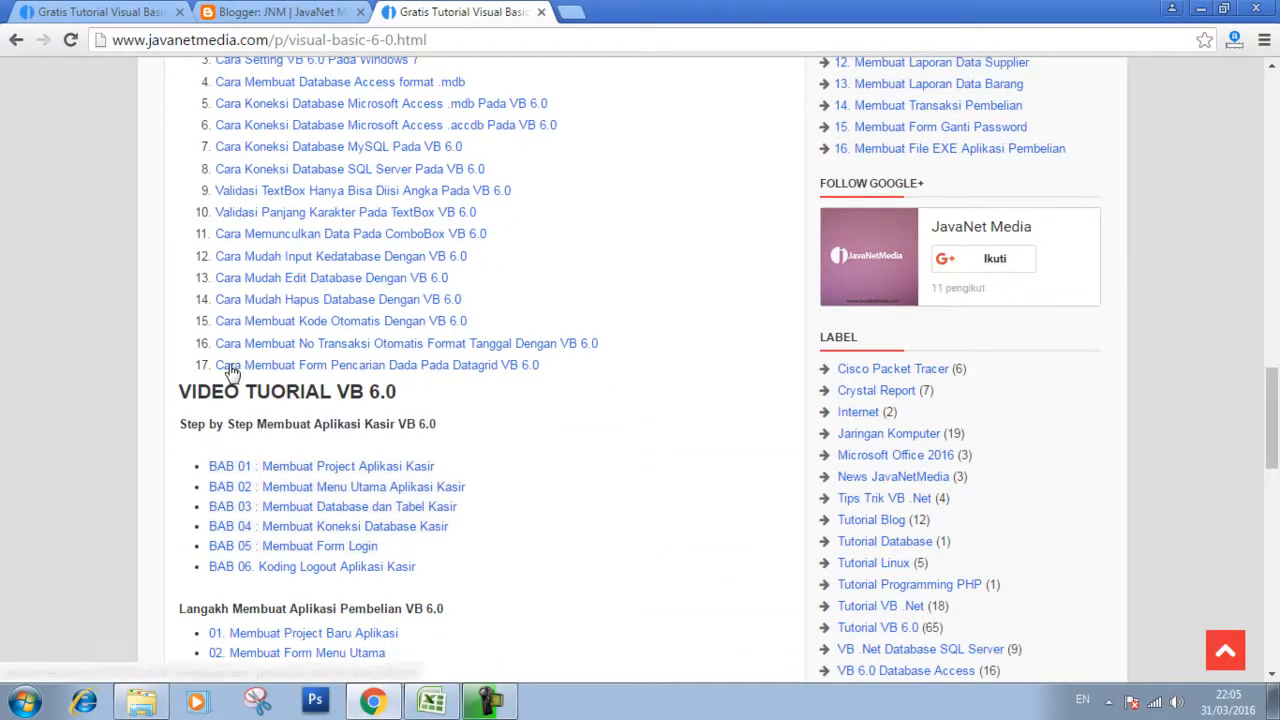
left_click(489, 370)
- Read through the Datagrid search tutorial, examining the database name, TBL_SUPPLIER design, sample data, form layout and code
scroll(489, 366, "down", 3)
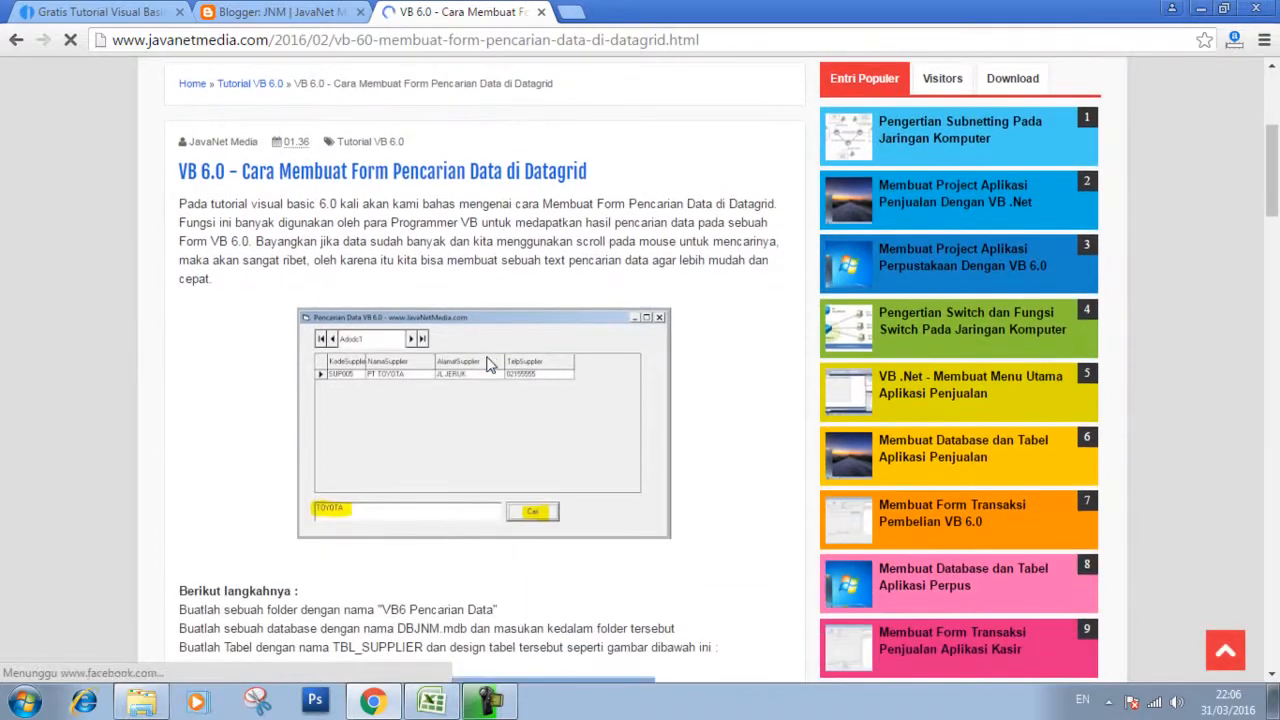
scroll(489, 366, "down", 2)
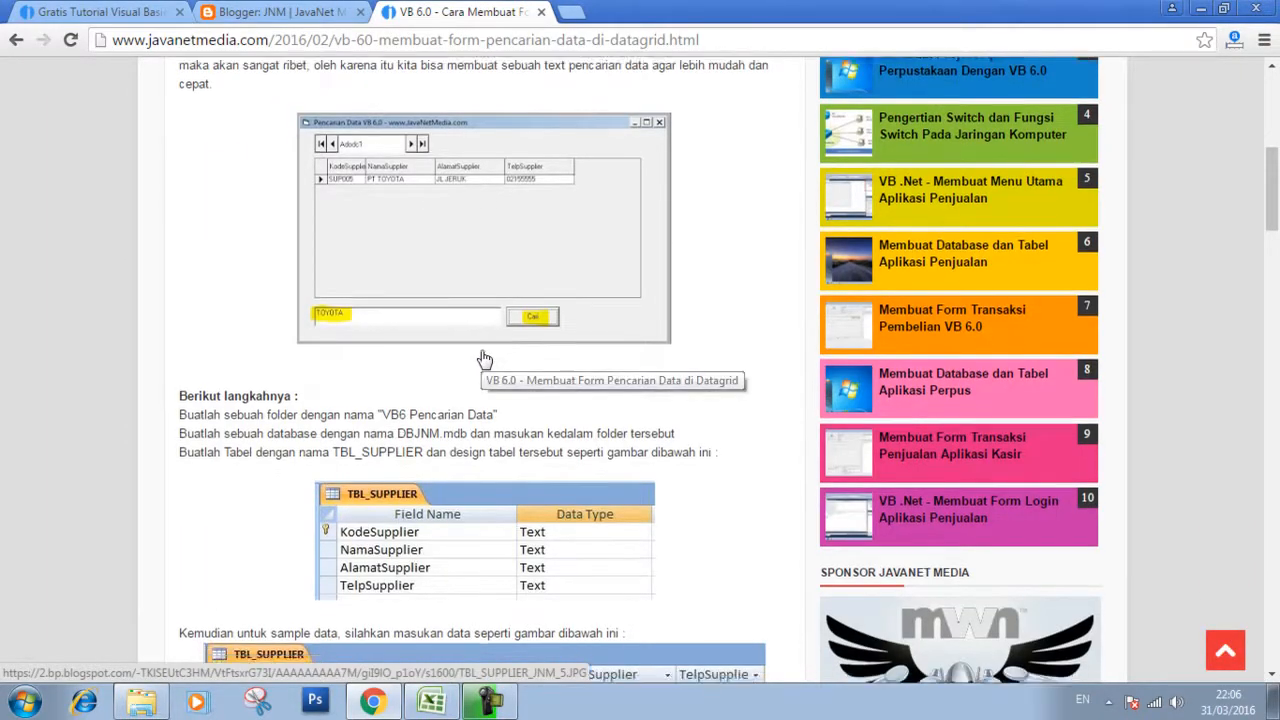
scroll(484, 358, "down", 2)
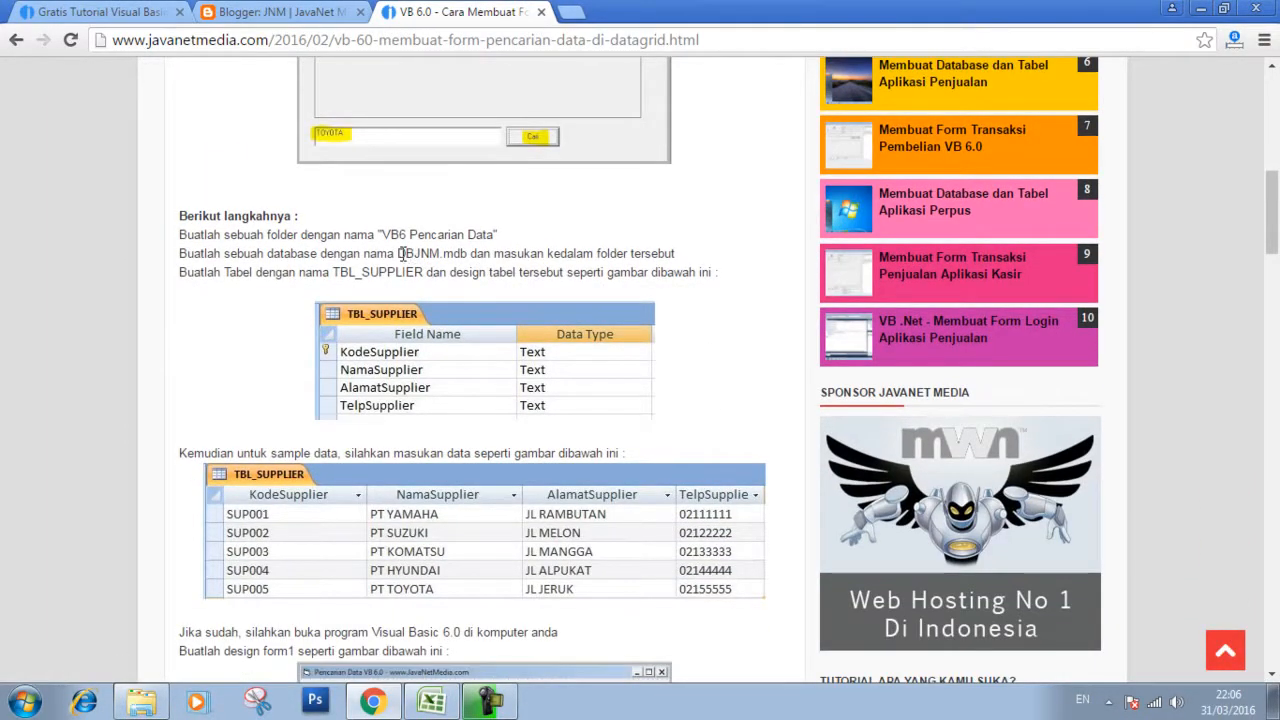
left_click_drag(398, 253, 467, 254)
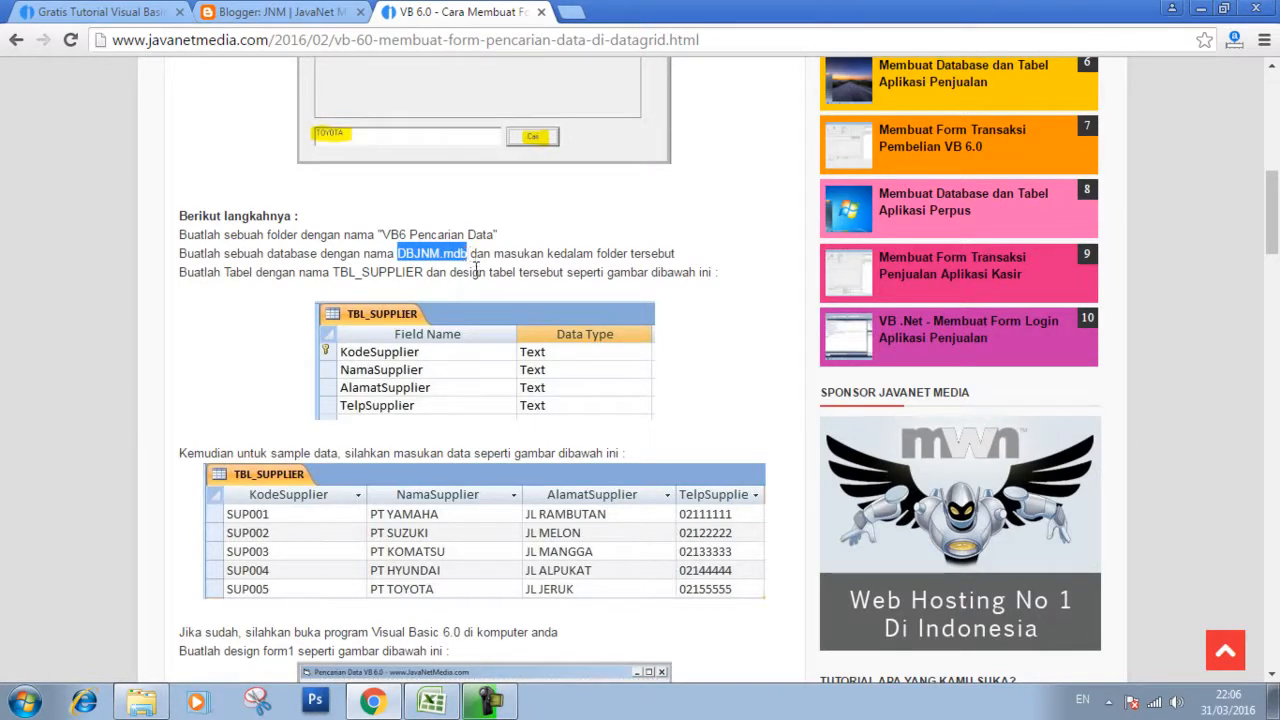
scroll(454, 299, "down", 2)
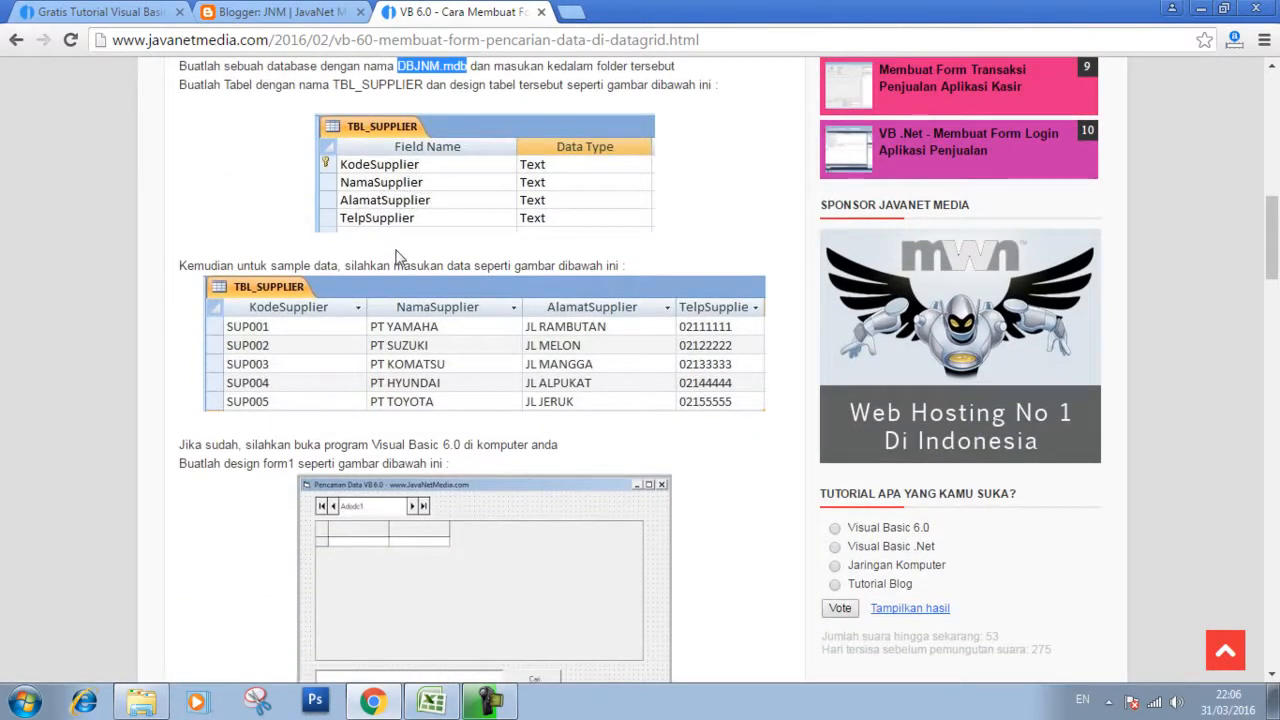
scroll(405, 252, "down", 2)
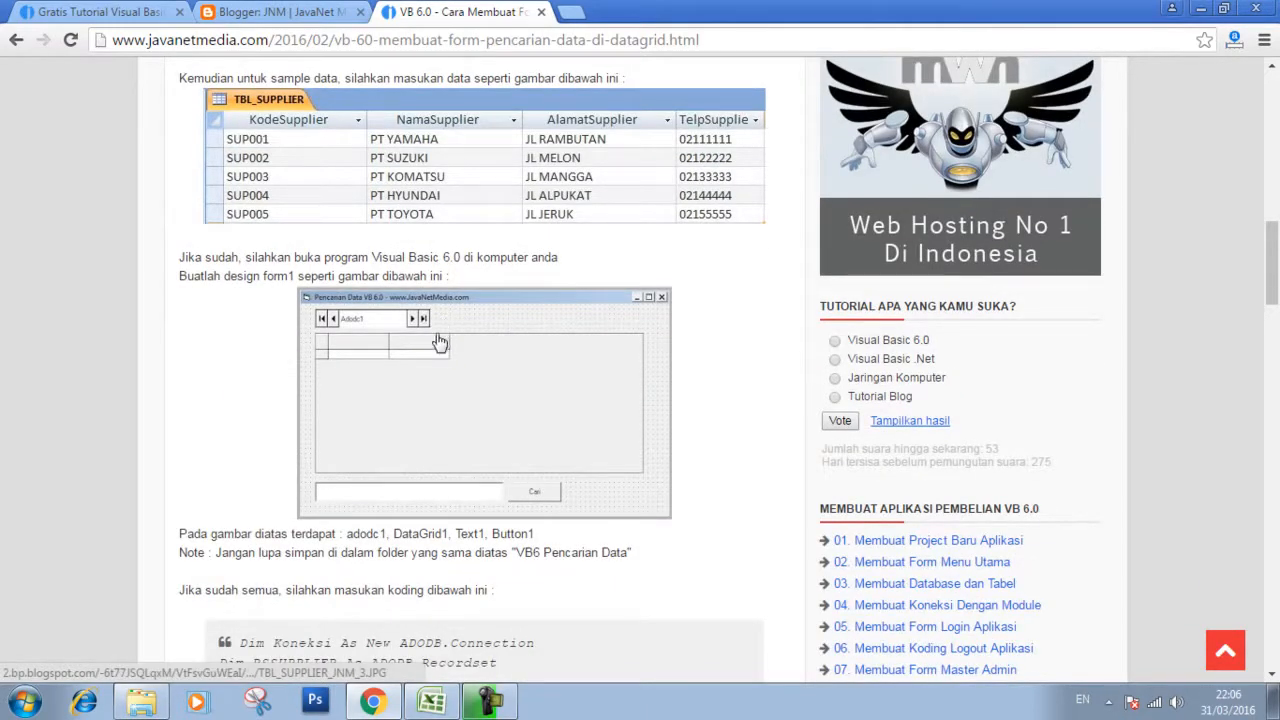
scroll(430, 340, "down", 4)
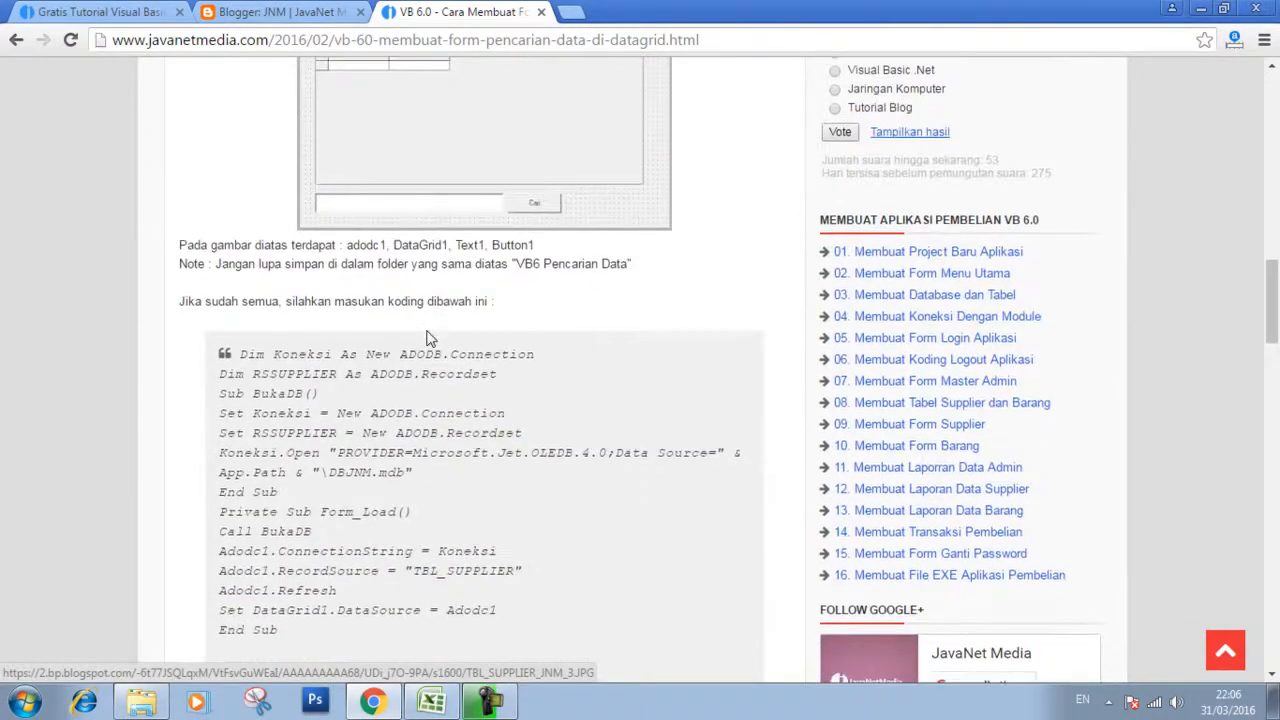
left_click_drag(243, 268, 455, 585)
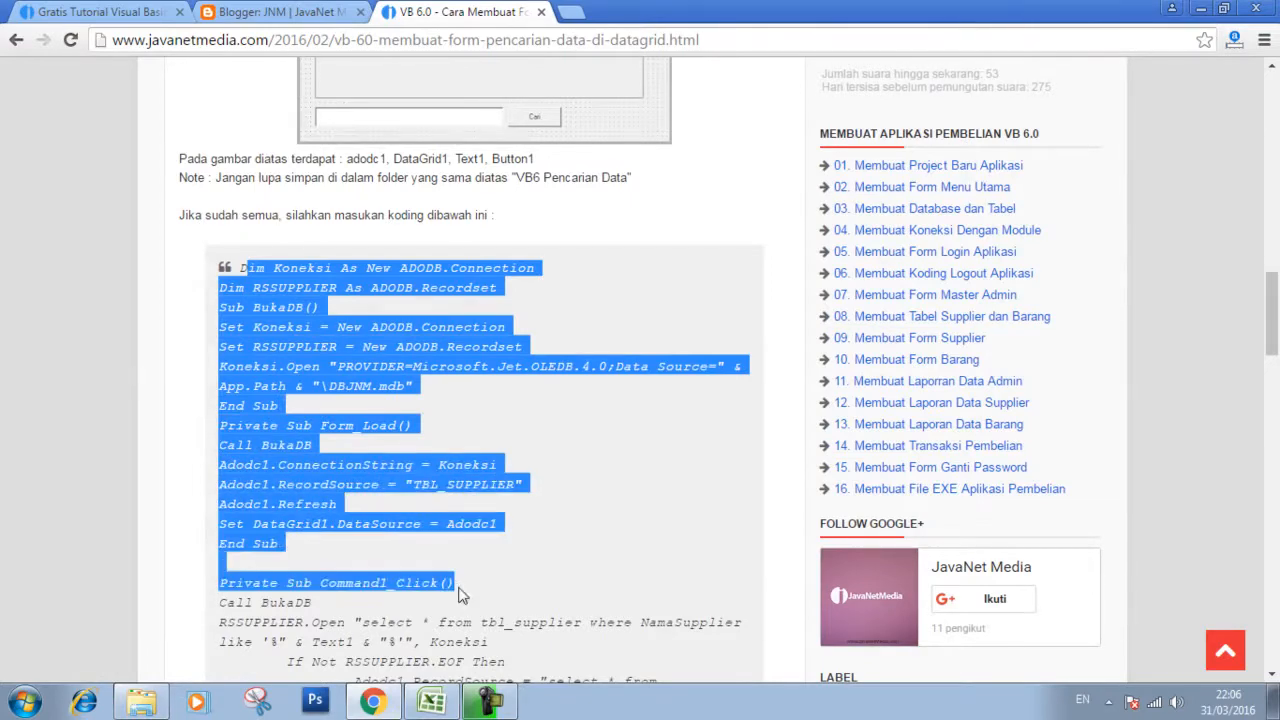
scroll(440, 520, "down", 4)
left_click(431, 468)
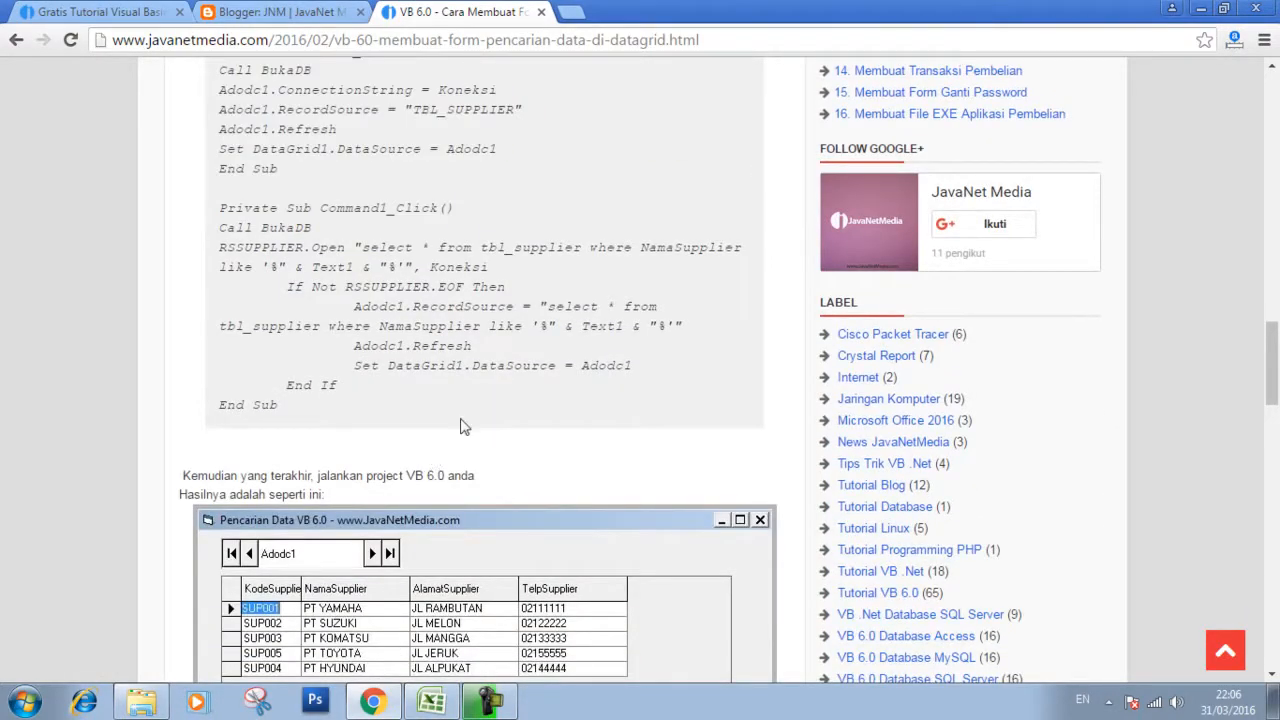
scroll(460, 427, "up", 10)
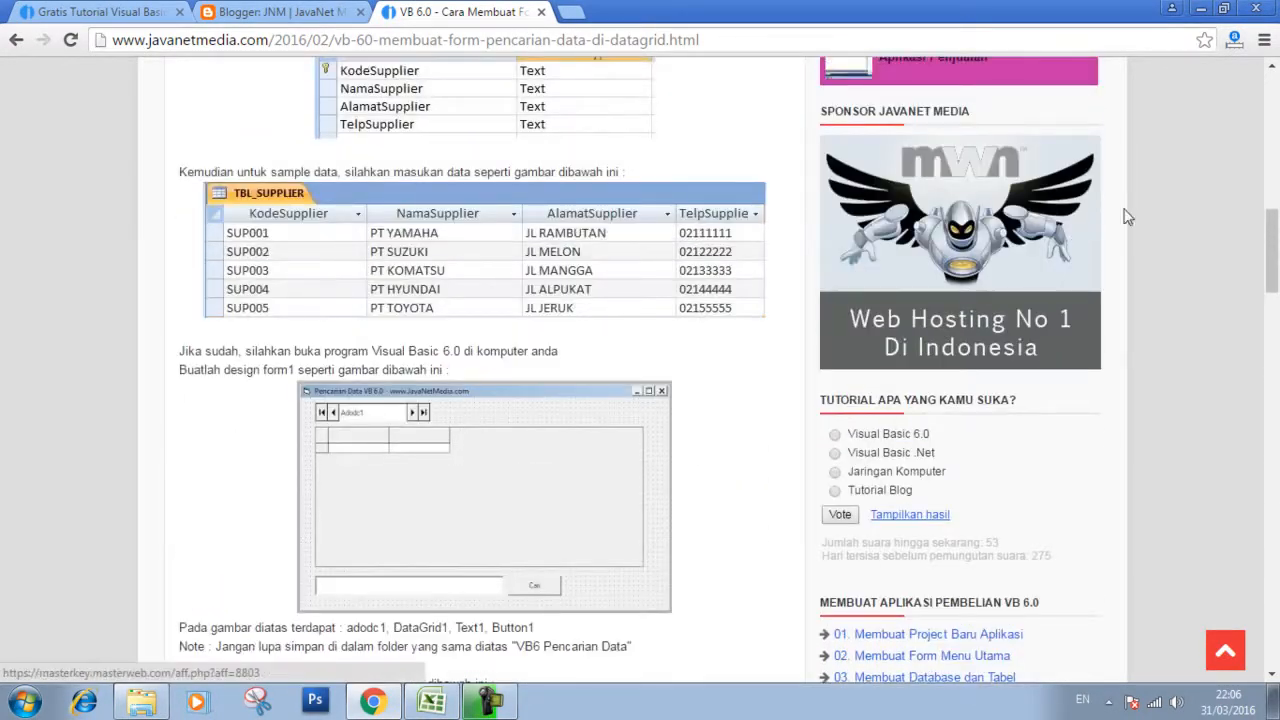
- Switch from Chrome to Microsoft Office Access 2007 and start a new blank database
left_click(1201, 8)
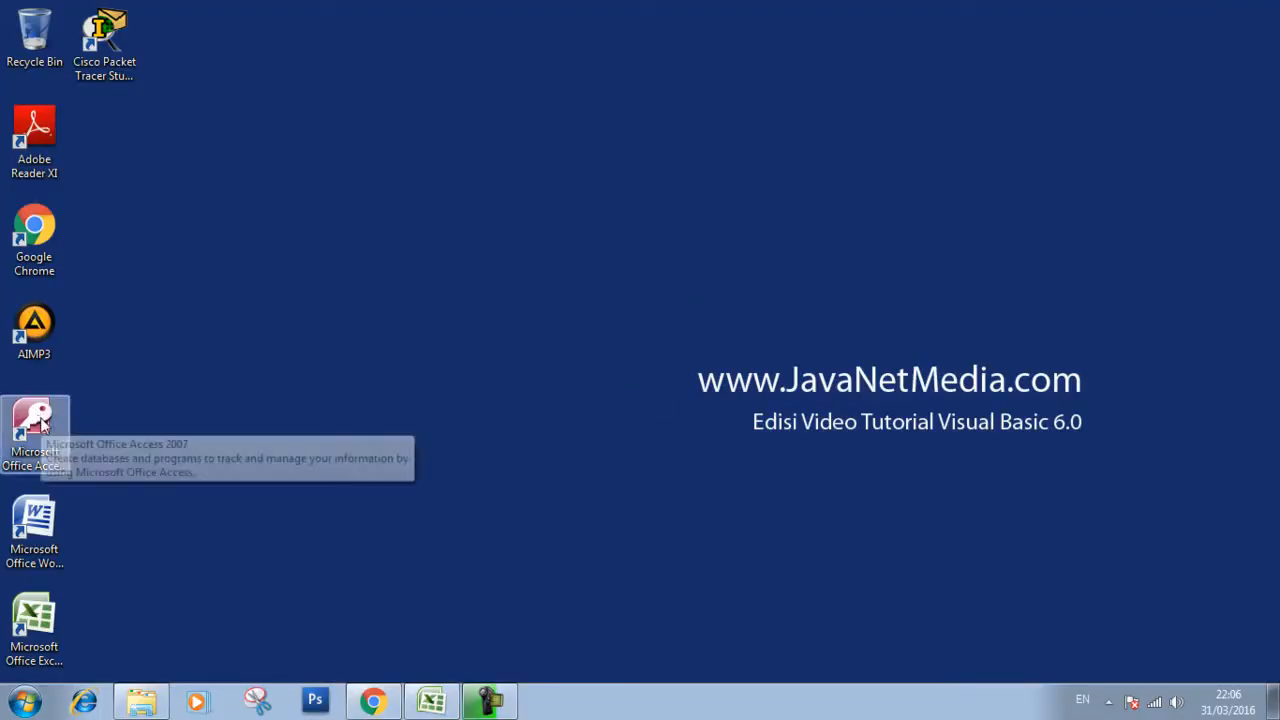
double_click(58, 448)
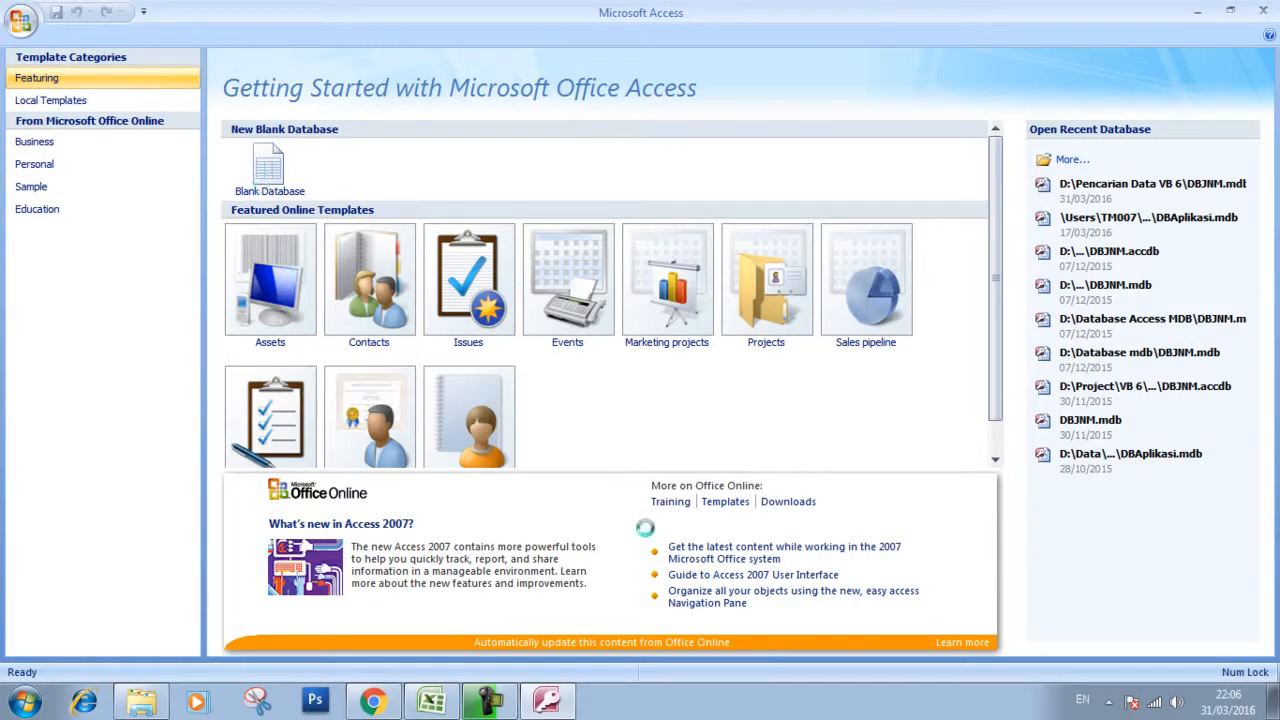
left_click(560, 706)
left_click(560, 706)
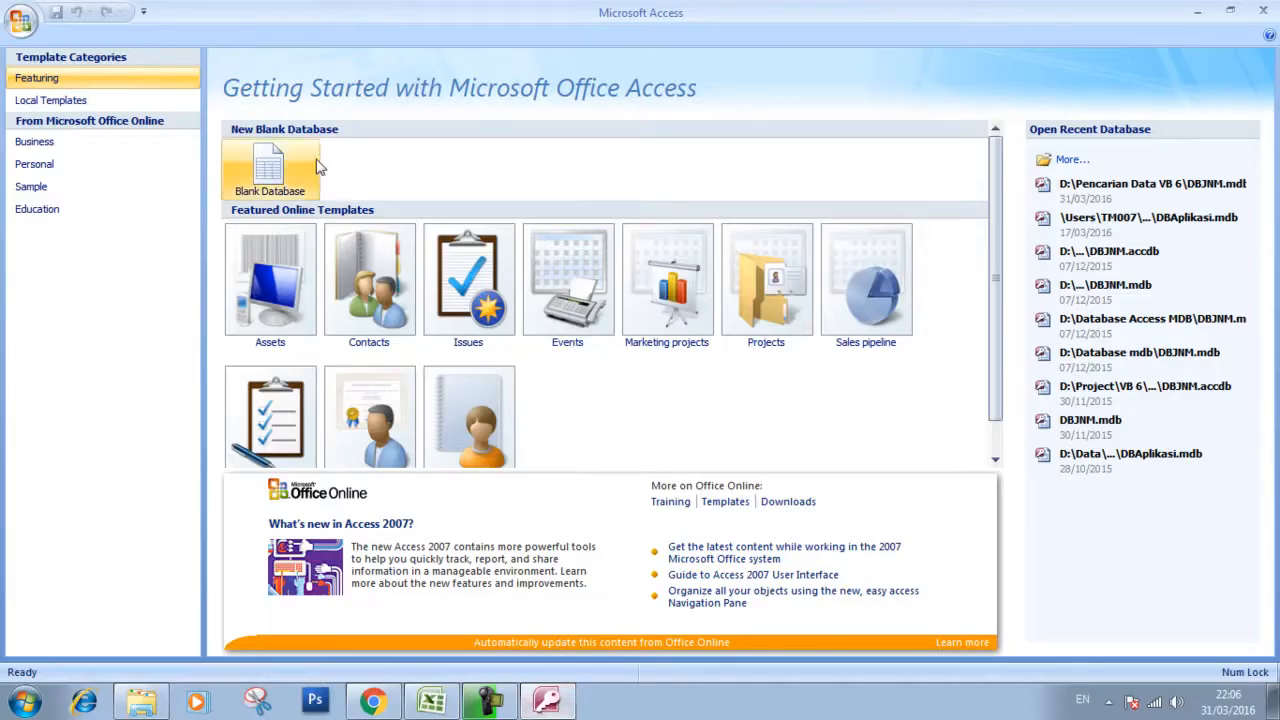
left_click(270, 165)
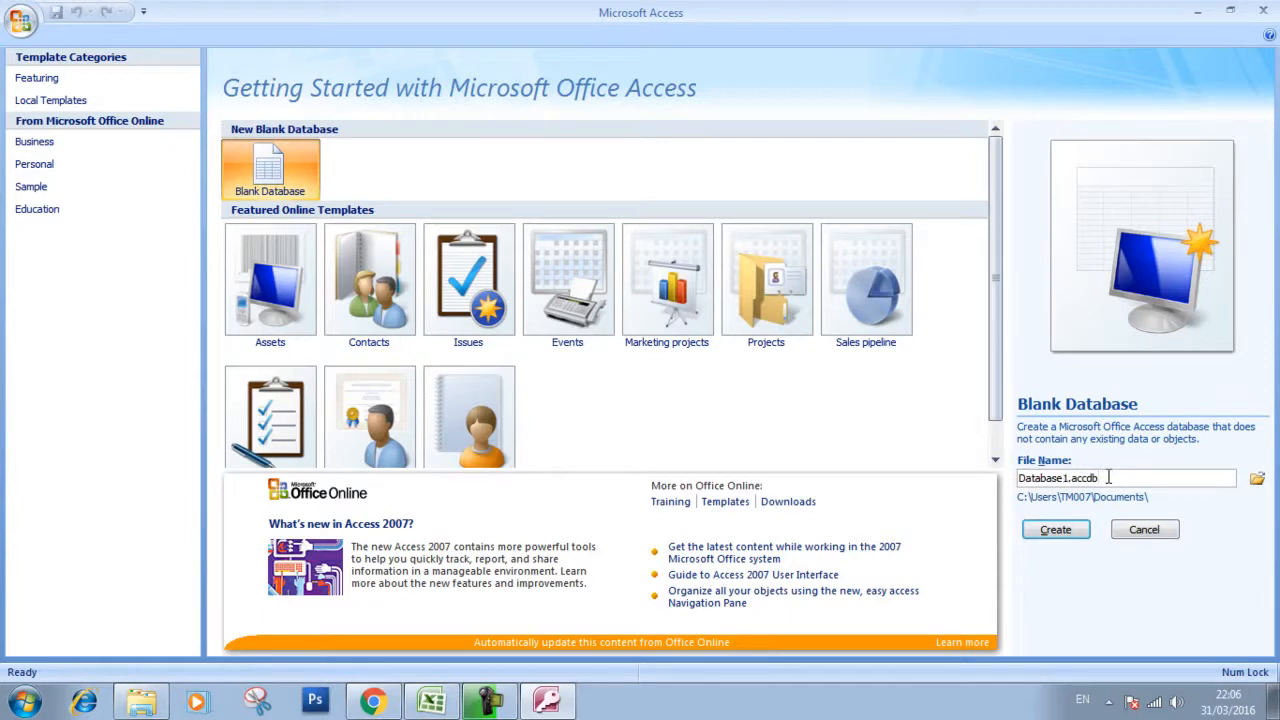
- Create a folder named Pencarian Data VB 6 on Local Disk (D:) and choose it as the database's location
left_click(1258, 483)
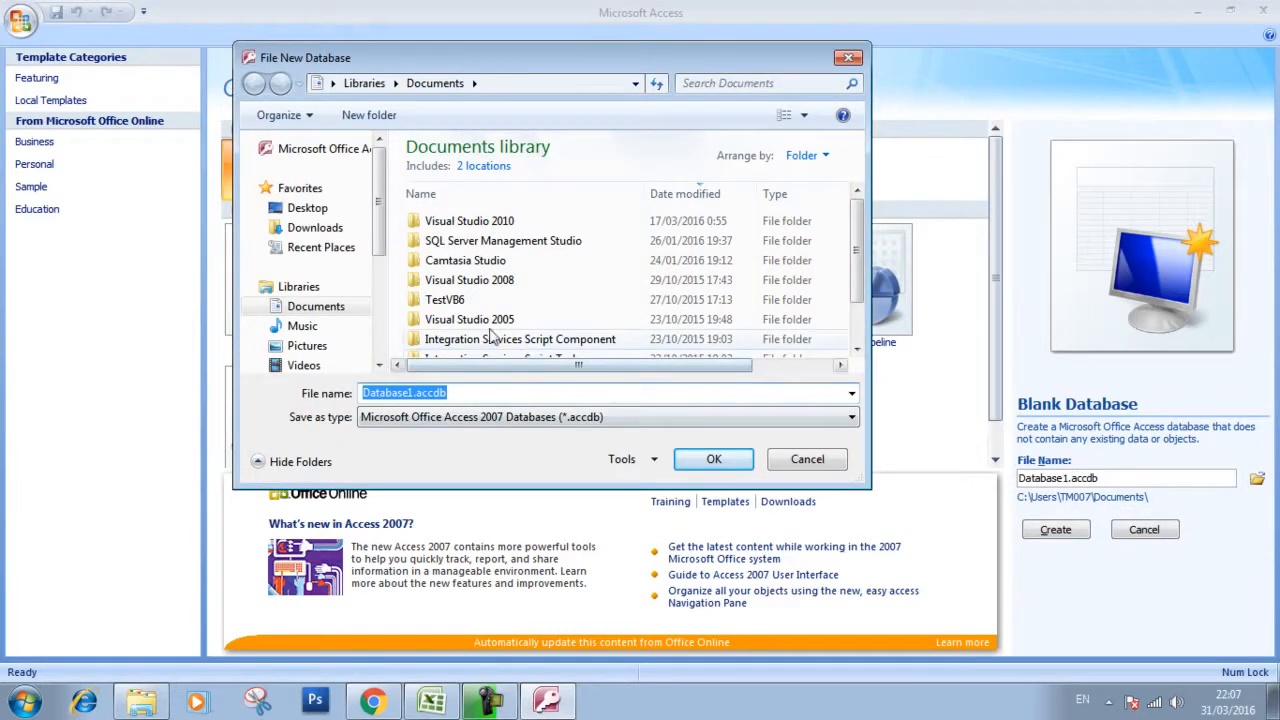
left_click_drag(382, 233, 395, 300)
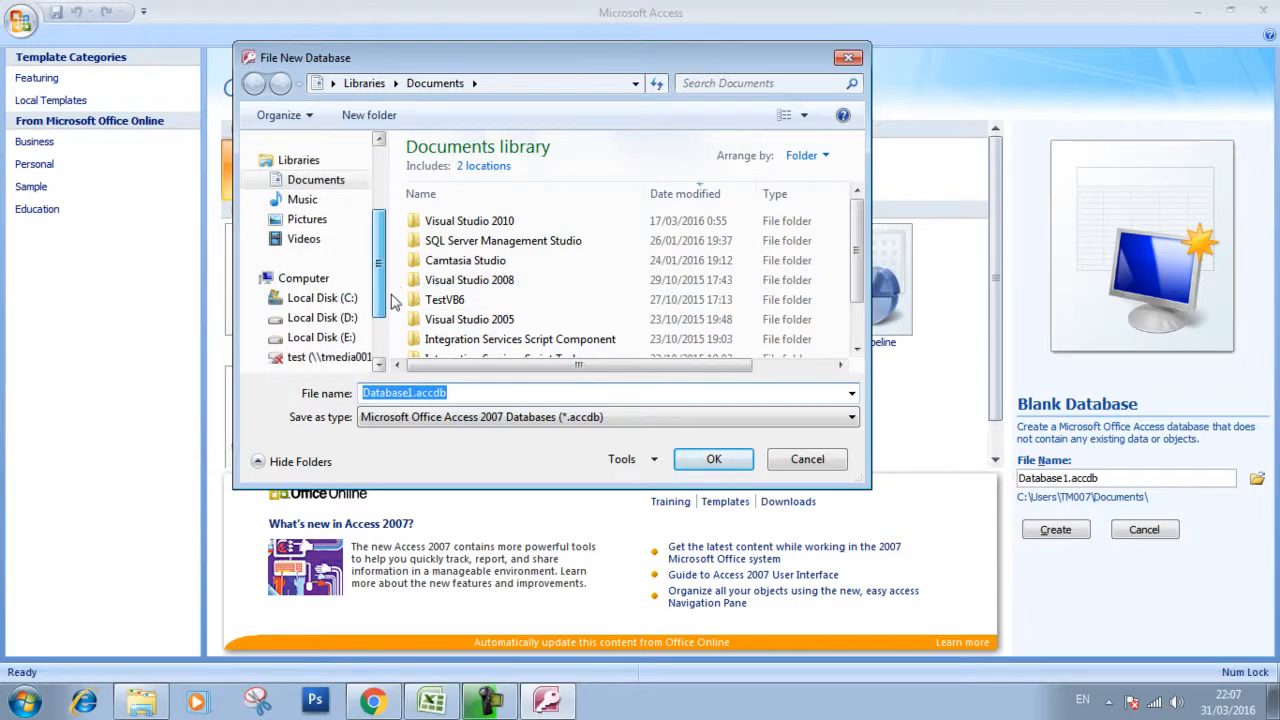
left_click(338, 318)
right_click(451, 305)
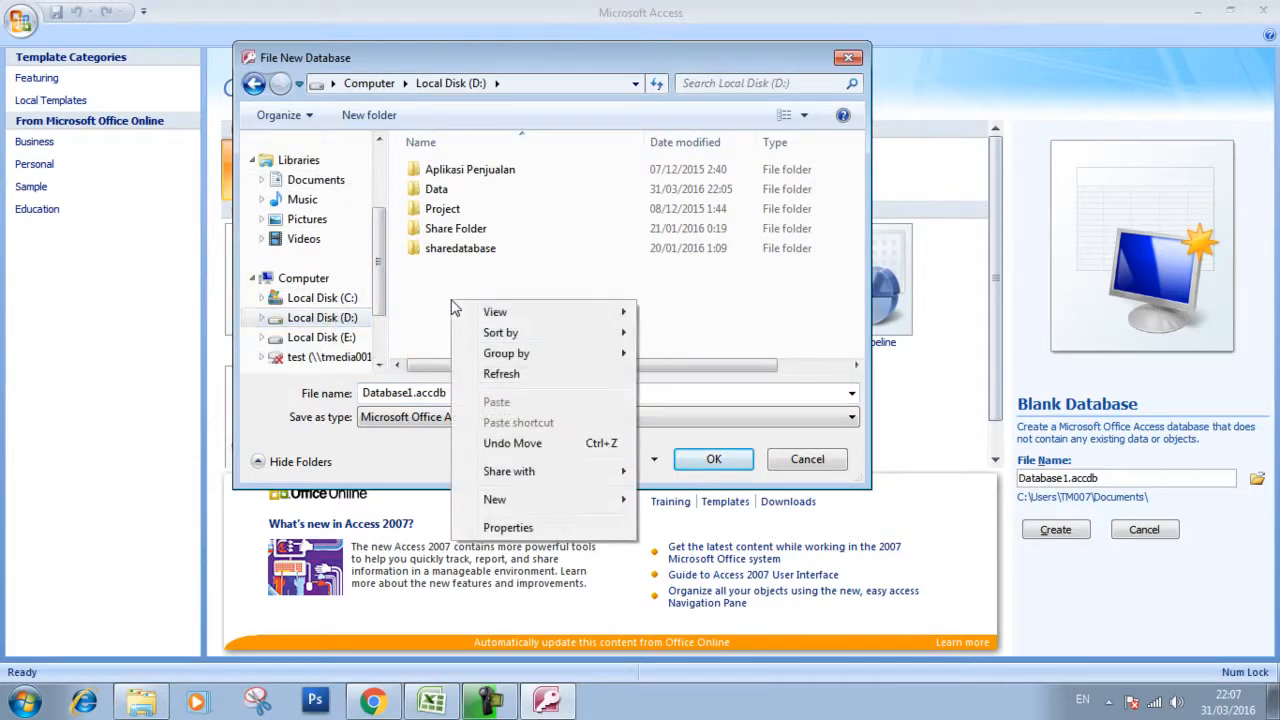
mouse_move(546, 503)
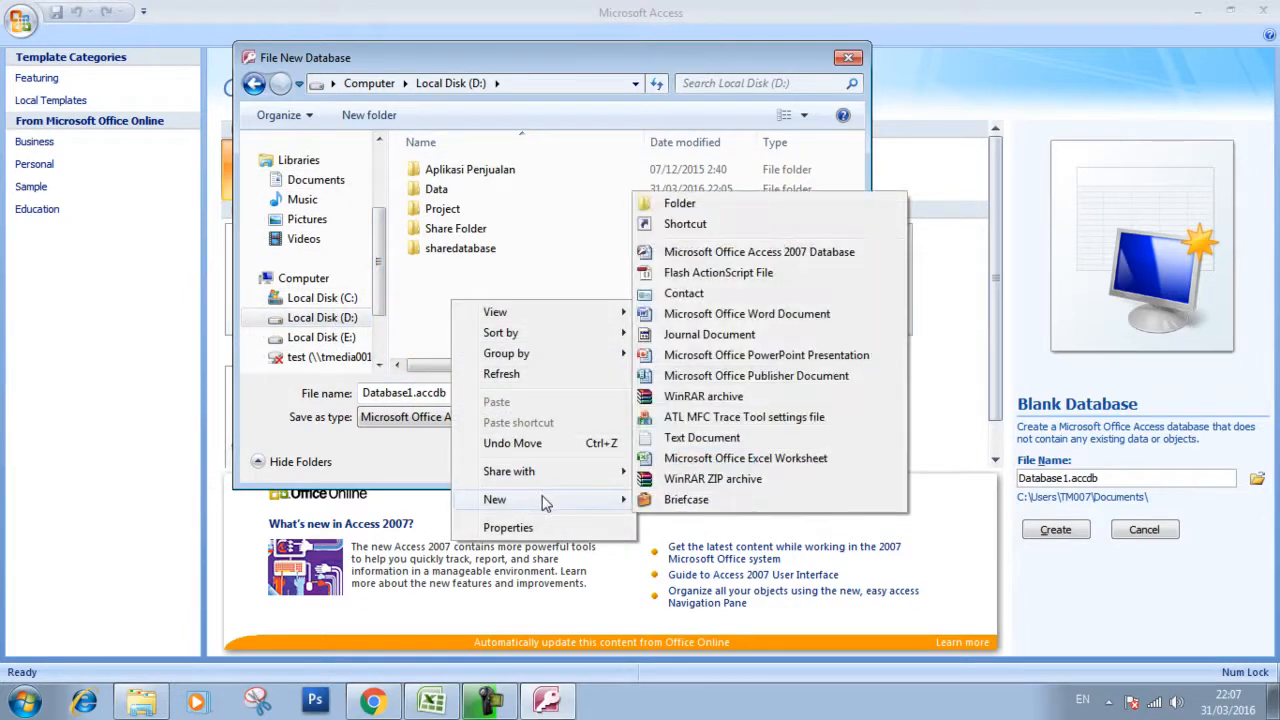
left_click(727, 206)
type("Pemo")
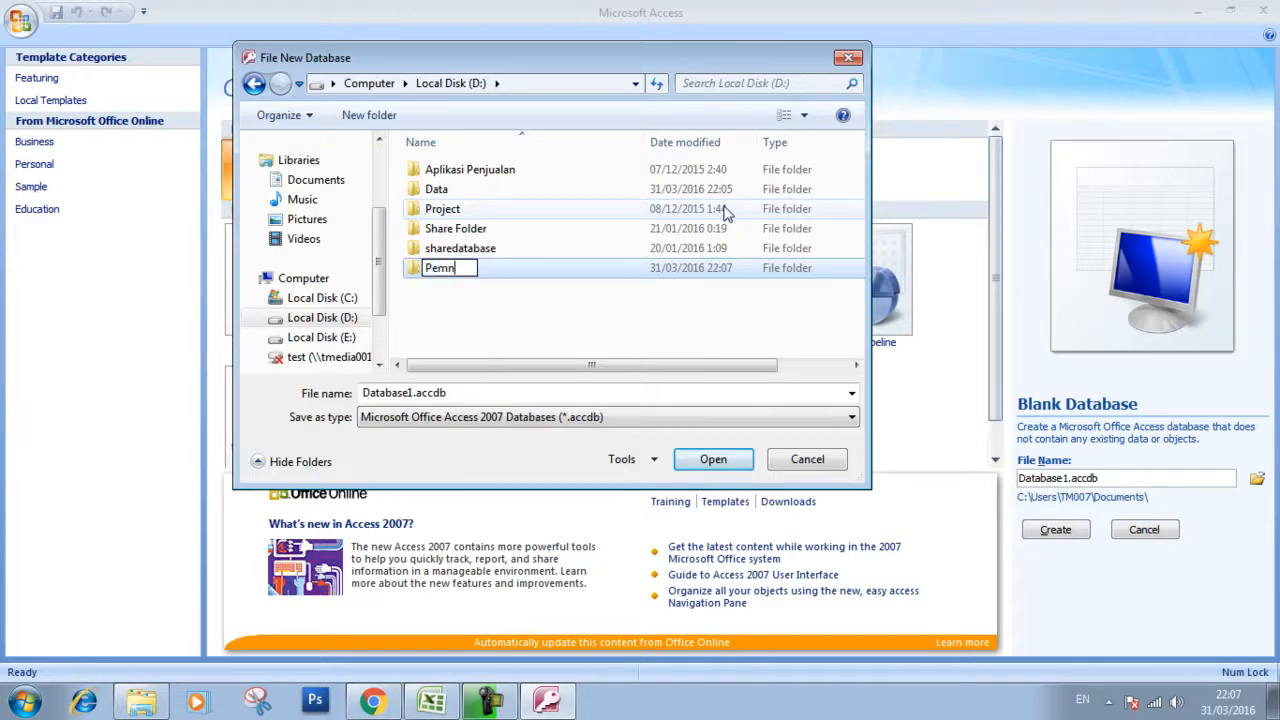
key("BackSpace")
key("BackSpace")
type("ncarian Data VB 6")
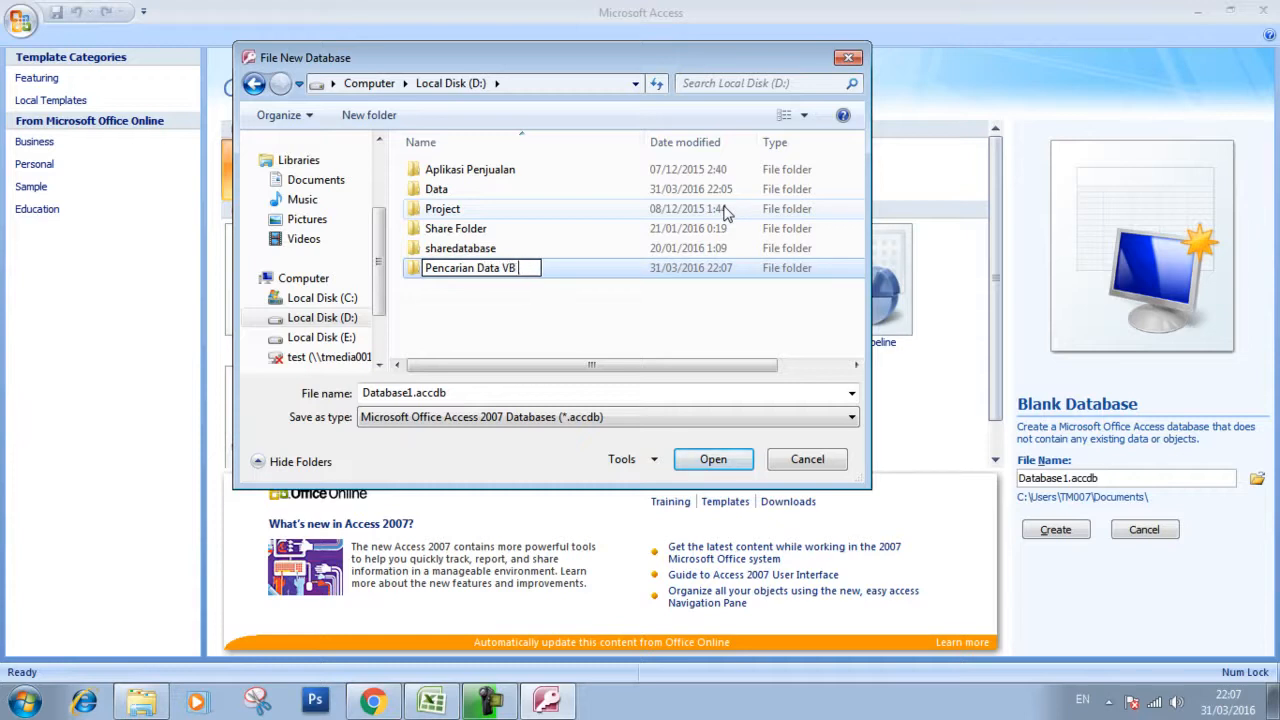
key("Return")
key("Return")
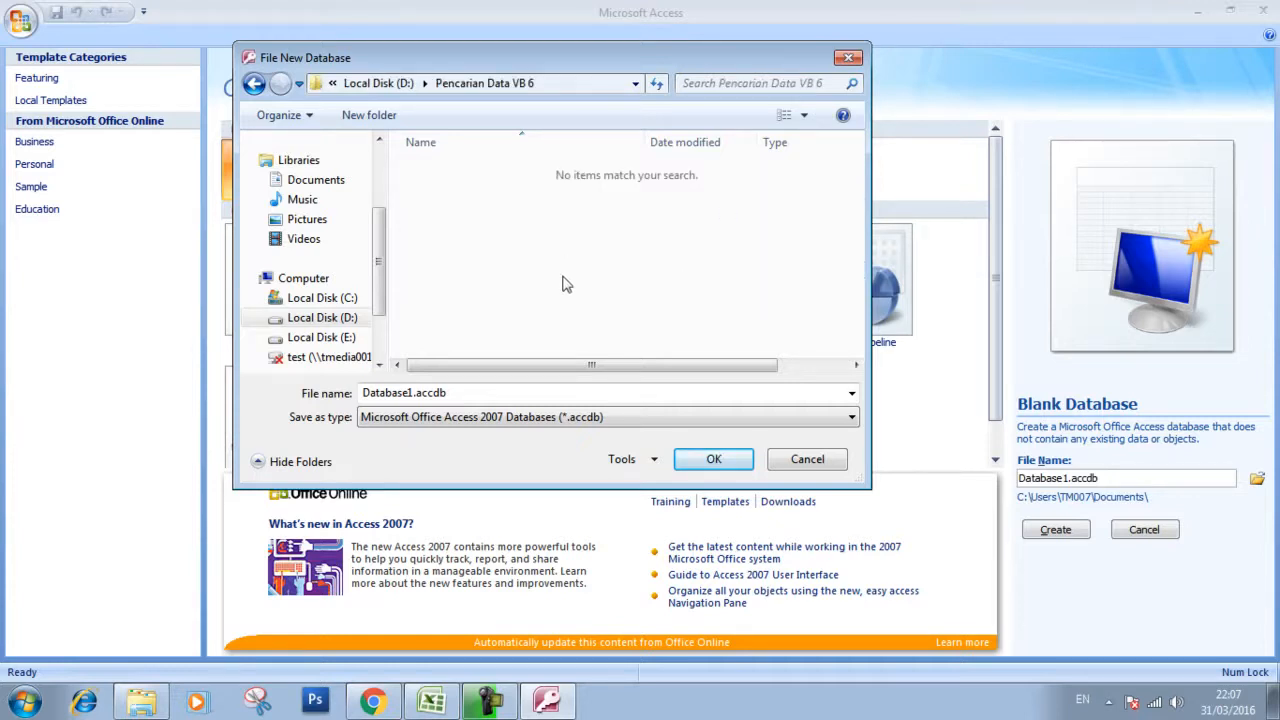
- Create the database as DBJNM.mdb in the Access 2002-2003 format
left_click(567, 418)
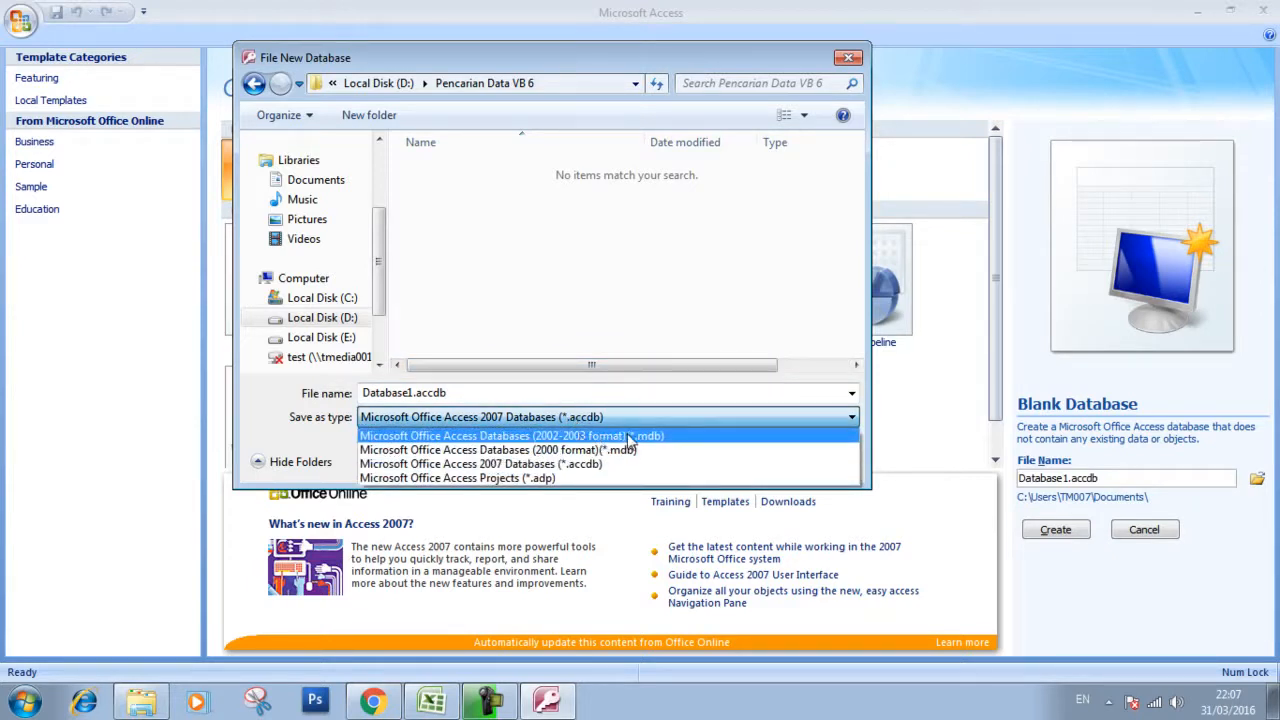
left_click(659, 438)
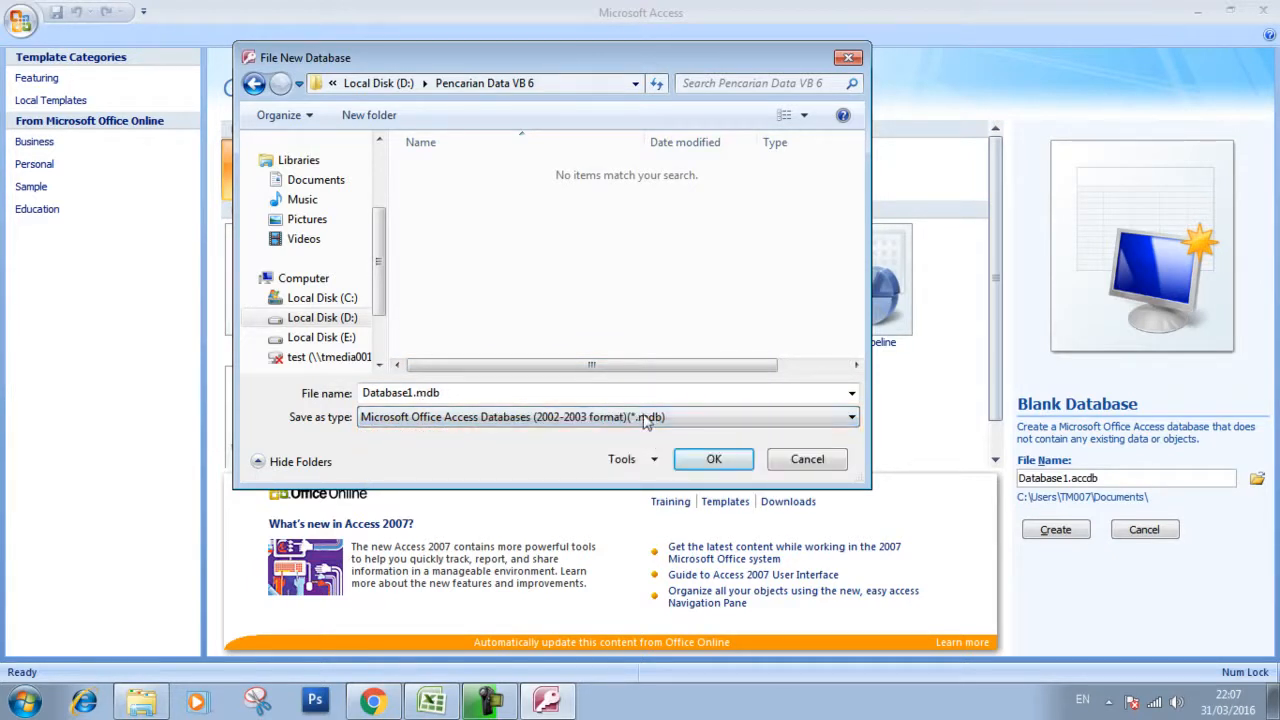
double_click(417, 393)
left_click_drag(415, 393, 302, 395)
type("DB")
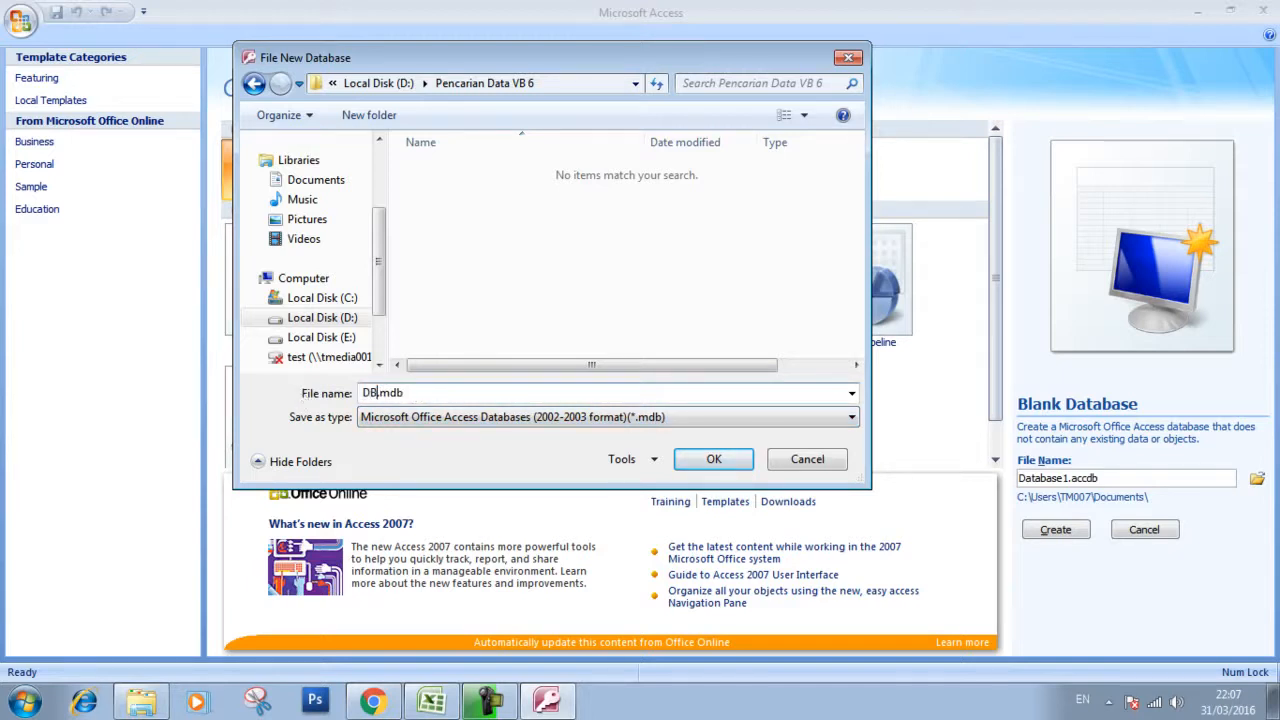
type("JNM")
left_click(726, 462)
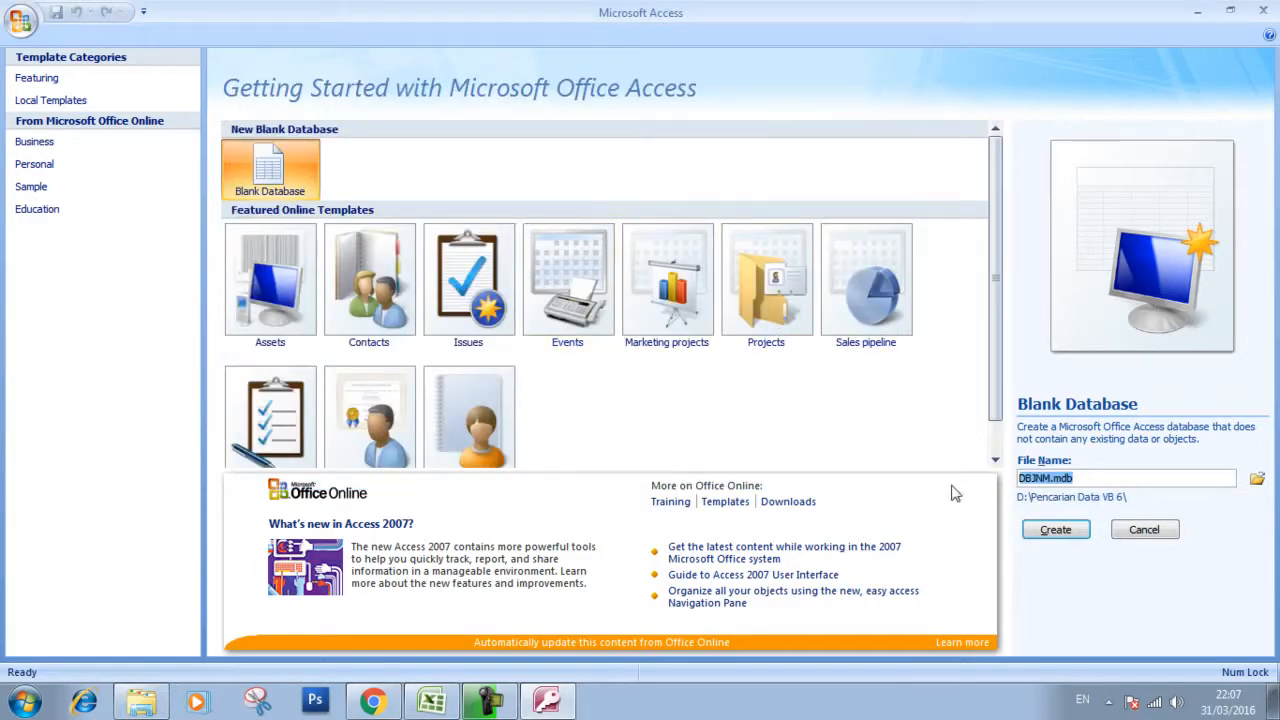
left_click(1058, 532)
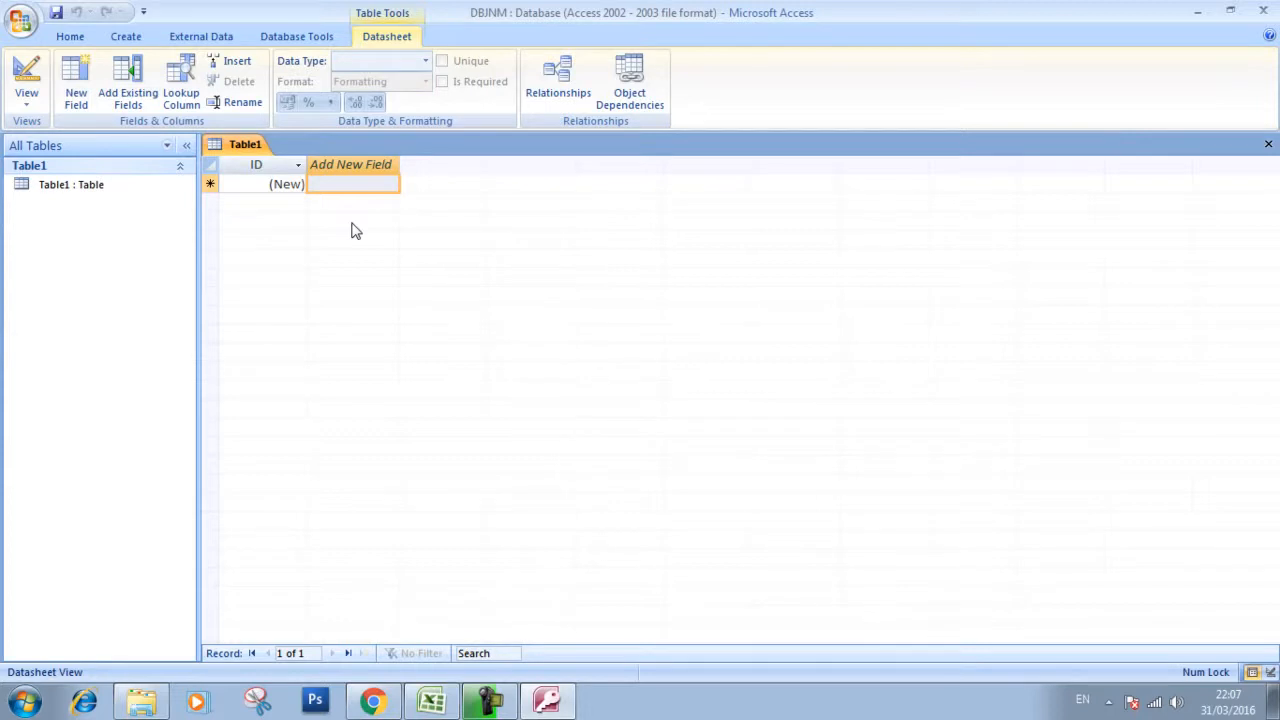
- Close the default table and start a new table in Design view with Kode as its first Text field
left_click(1268, 145)
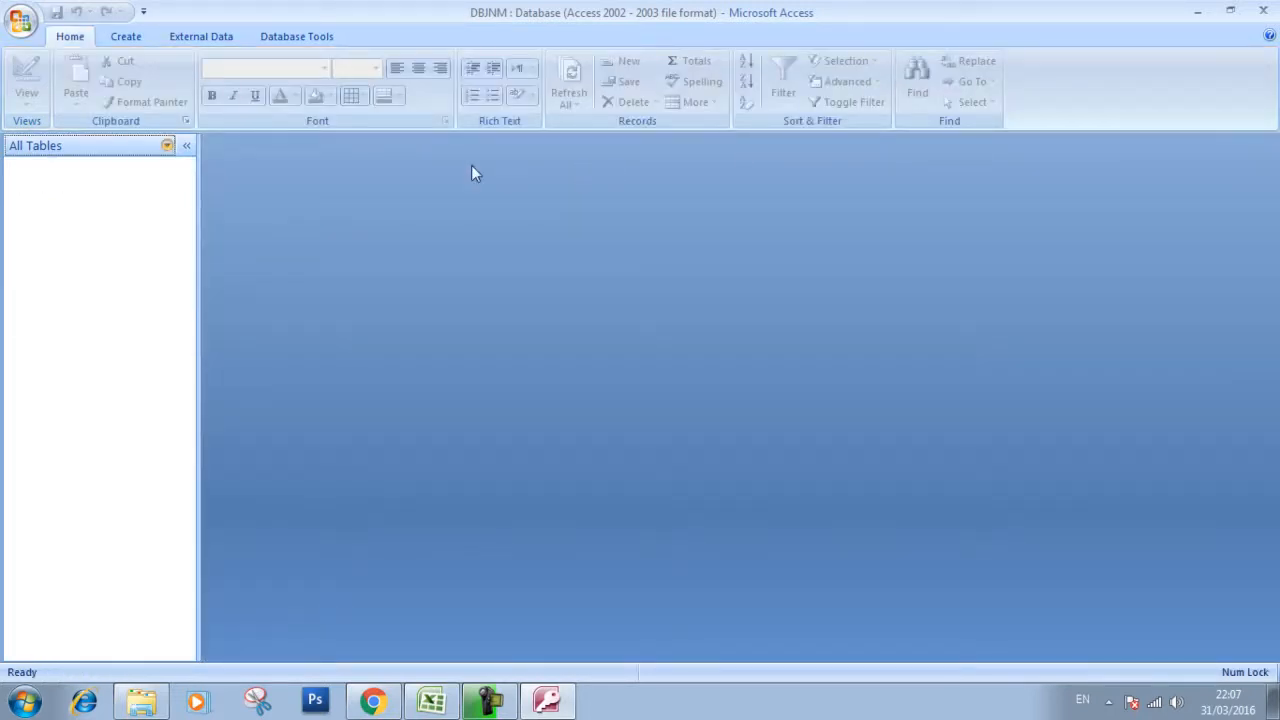
left_click(128, 40)
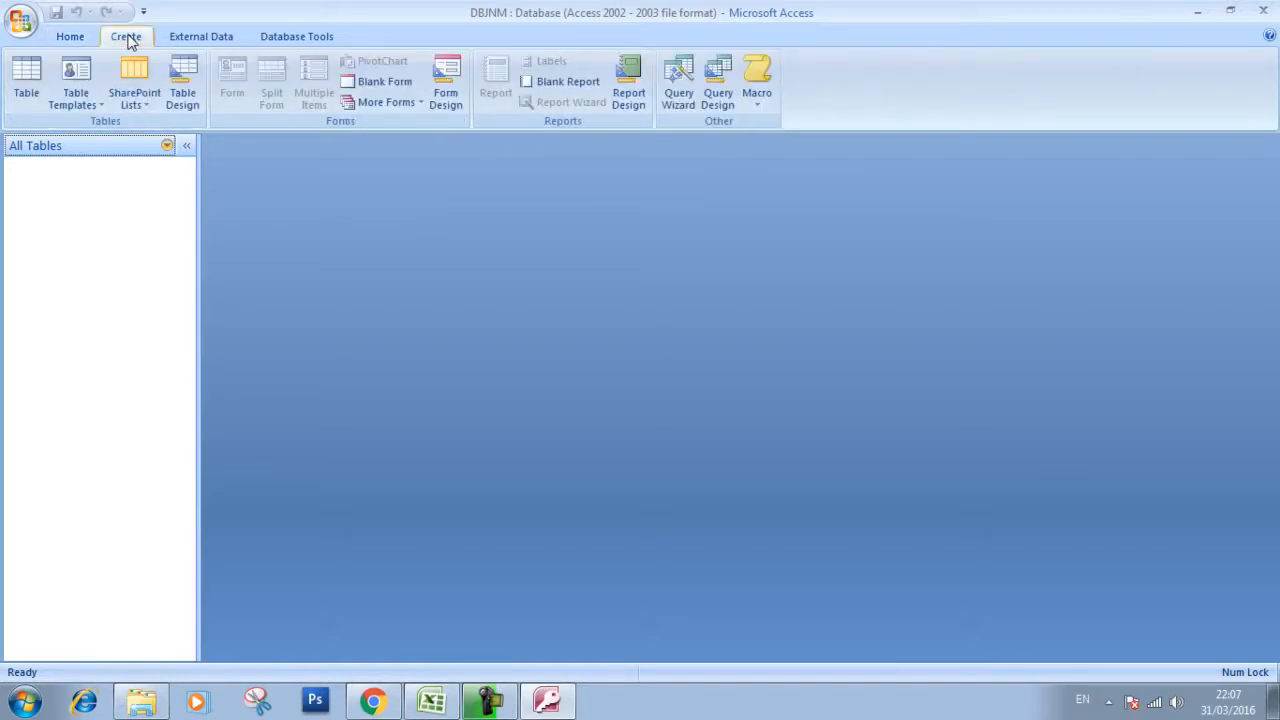
left_click(184, 98)
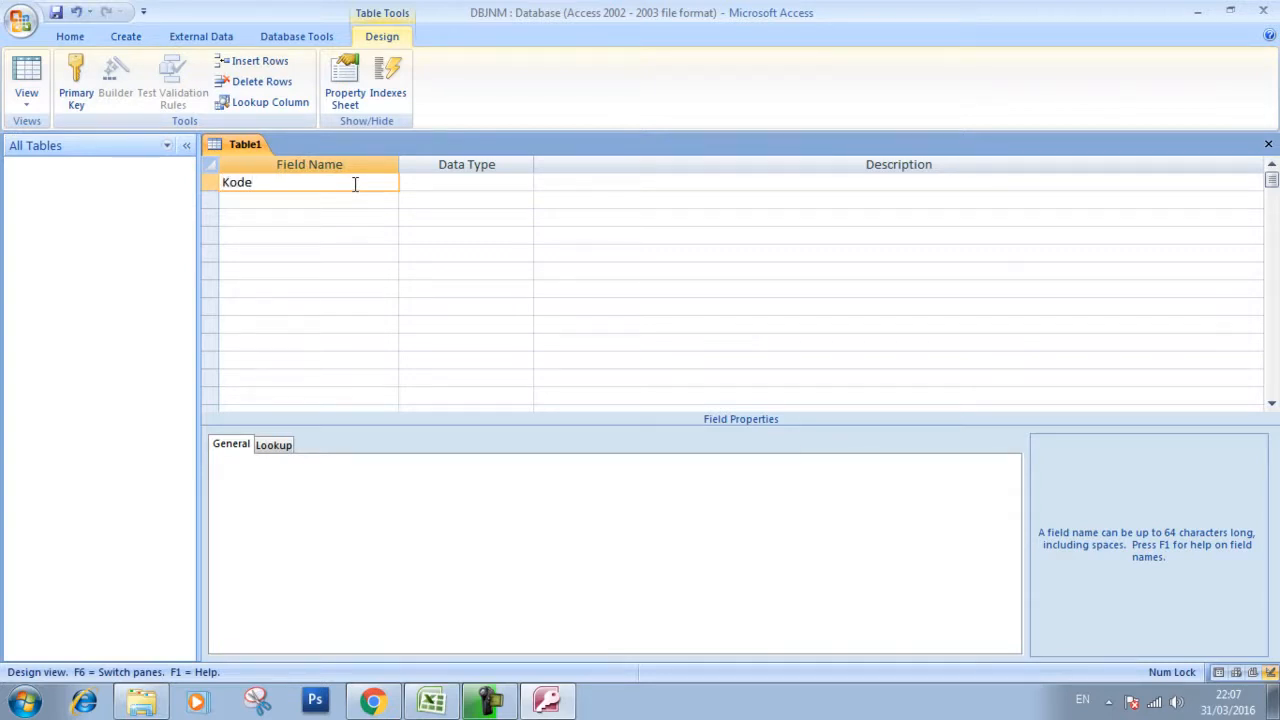
type("Kode")
key("Tab")
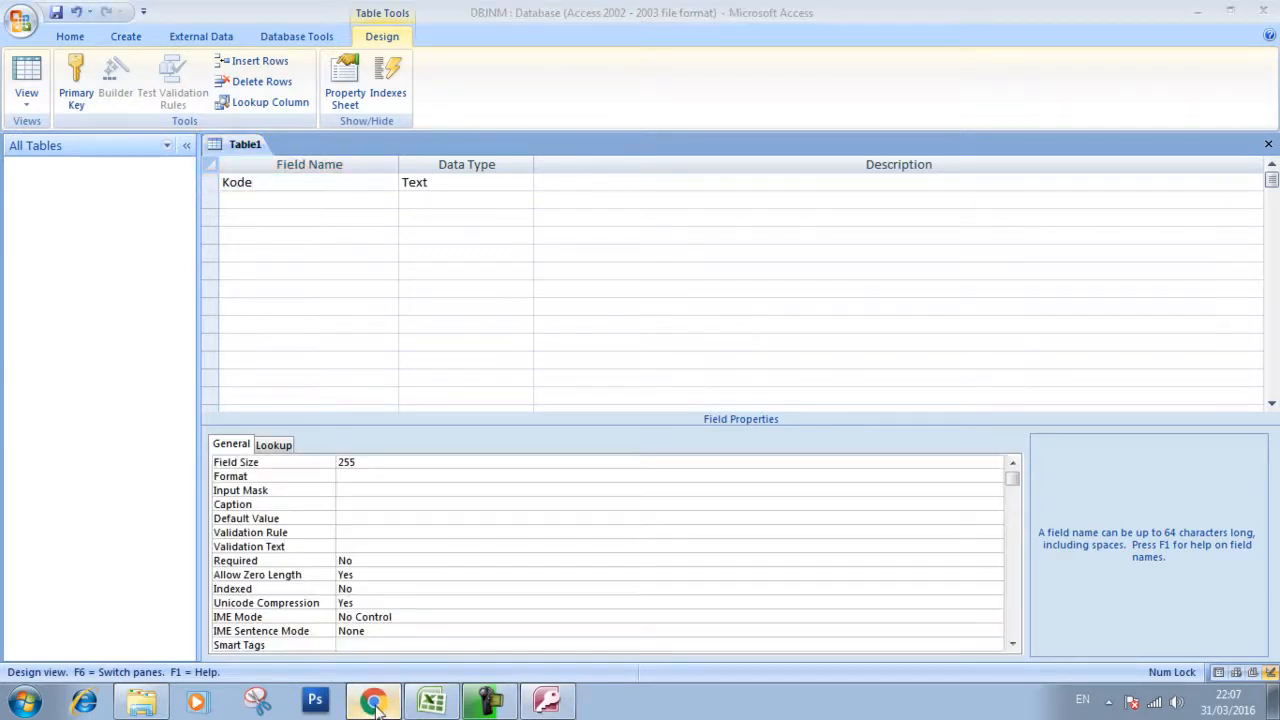
- Check the TBL_SUPPLIER field design in the Chrome tutorial and return to the Access table design
left_click(372, 700)
scroll(399, 409, "up", 2)
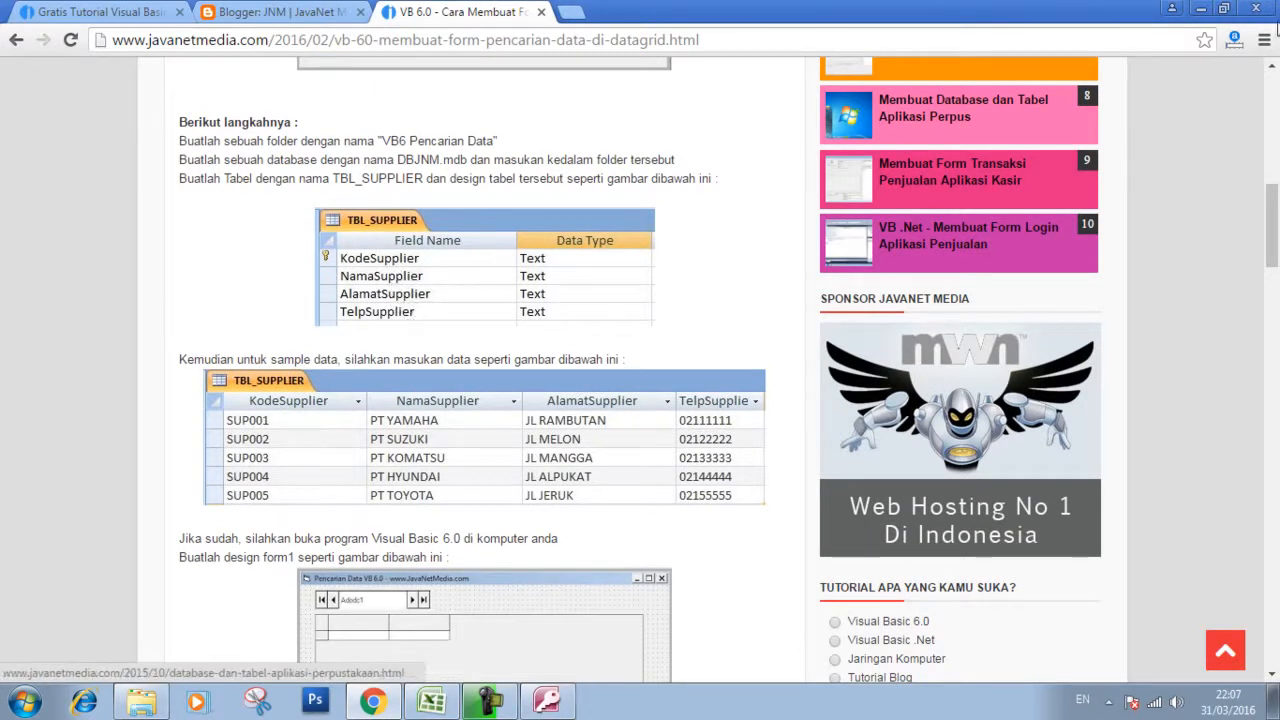
left_click(1195, 8)
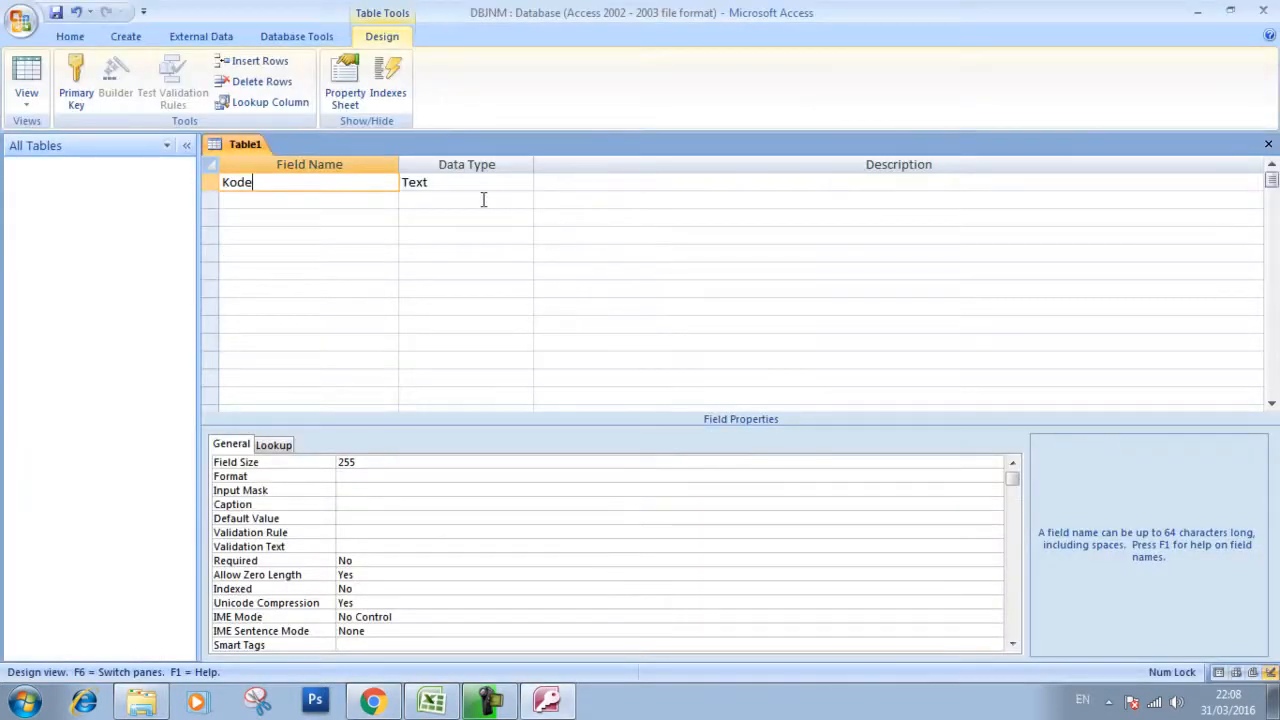
- Name the first field KodeSupplier and add NamaSupplier, AlamatSupplier and TelpSupplier below it as Text fields
left_click(340, 205)
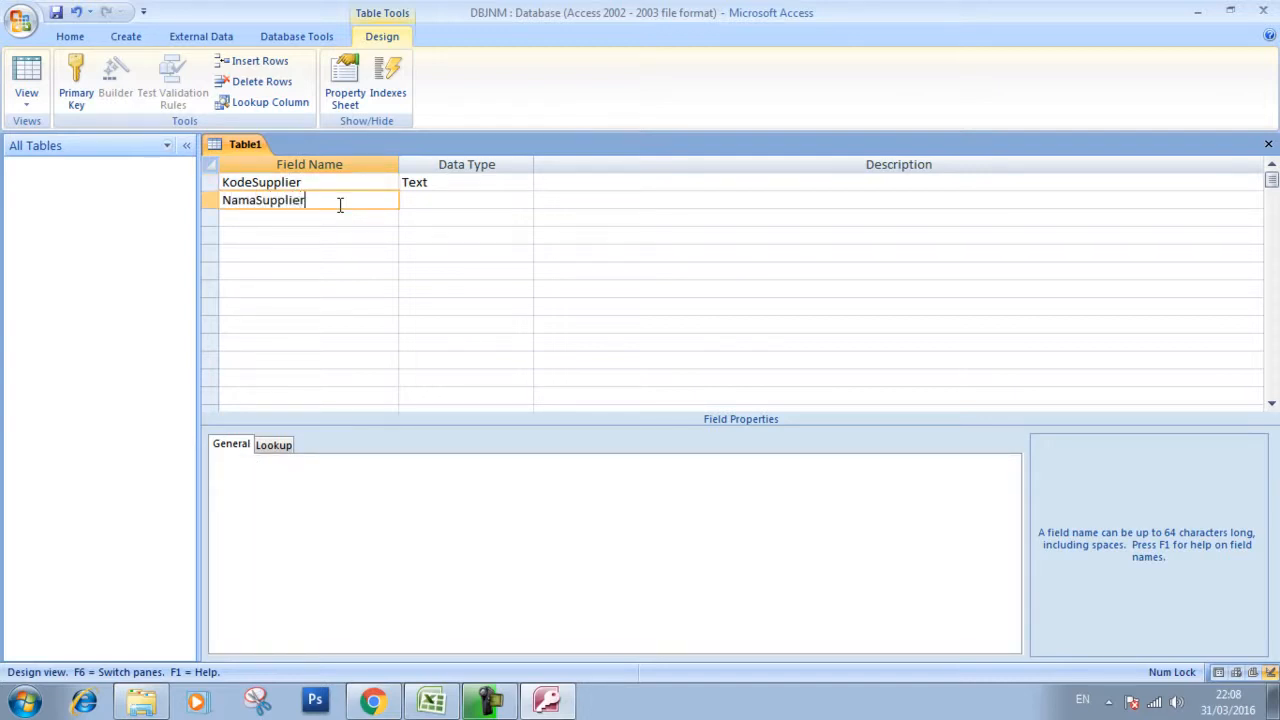
key("Down")
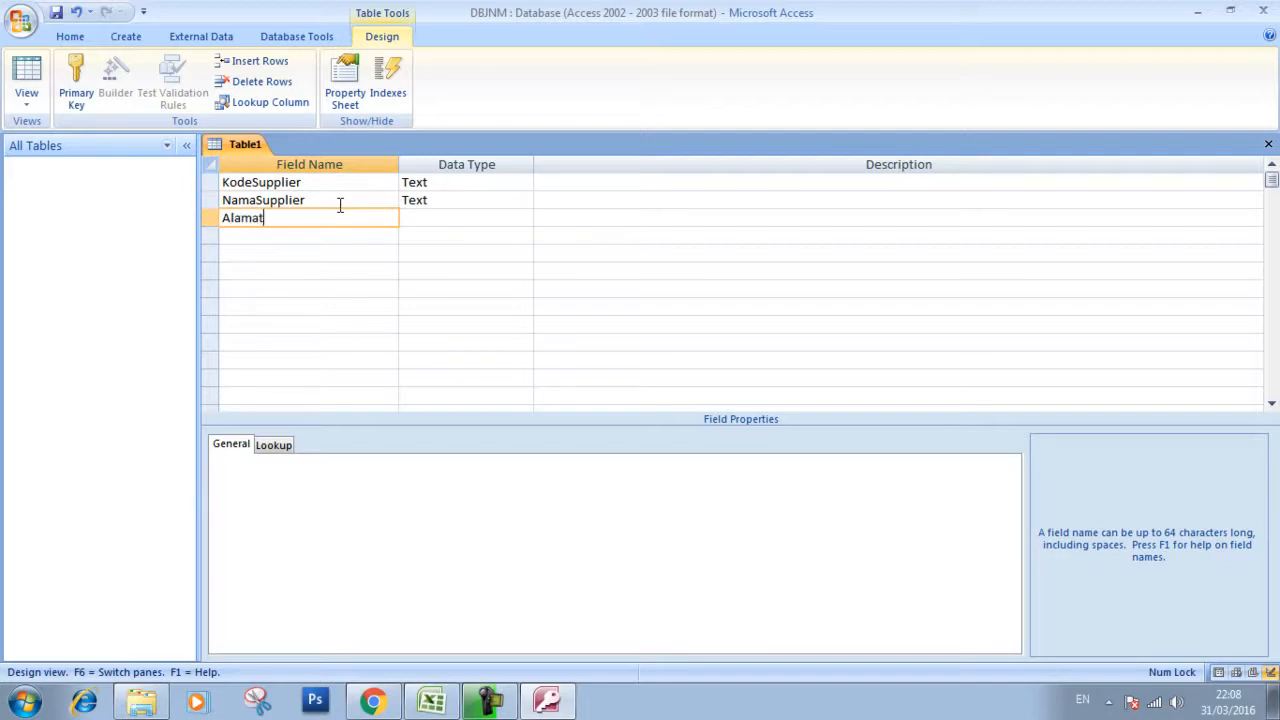
key("Down")
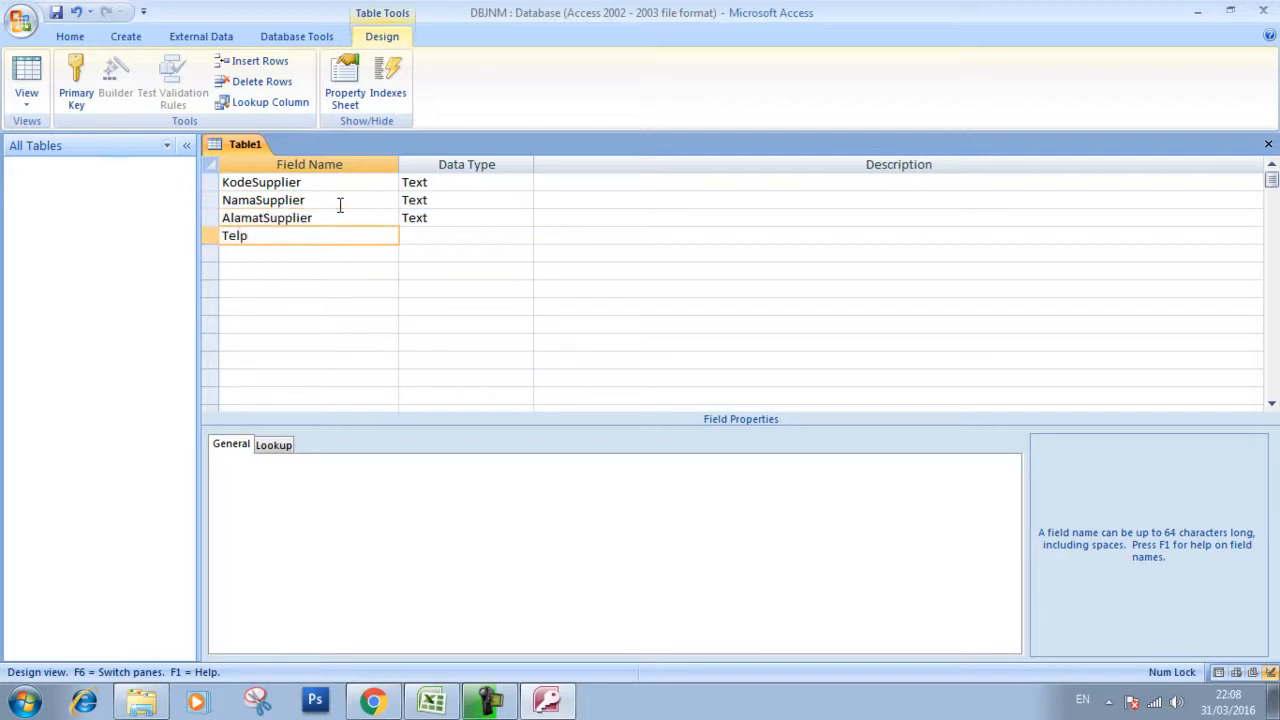
key("Tab")
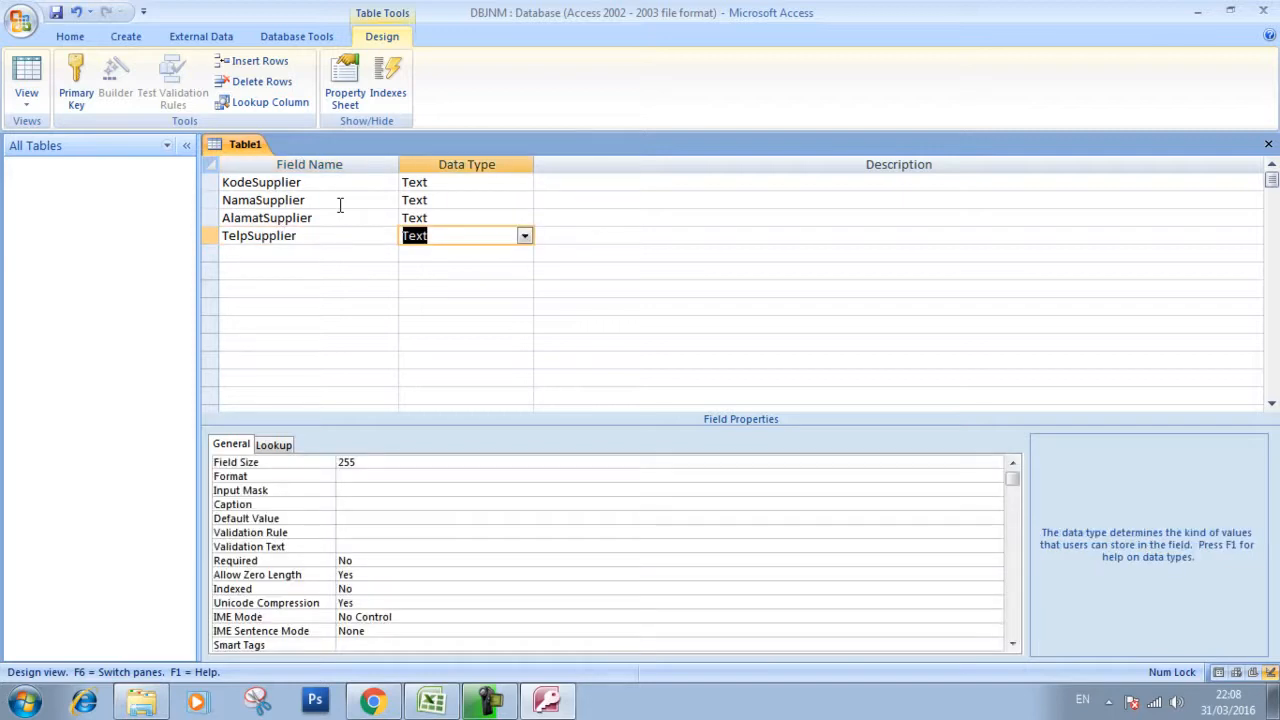
- Set the field size of KodeSupplier to 6 and of NamaSupplier to 100
left_click(456, 182)
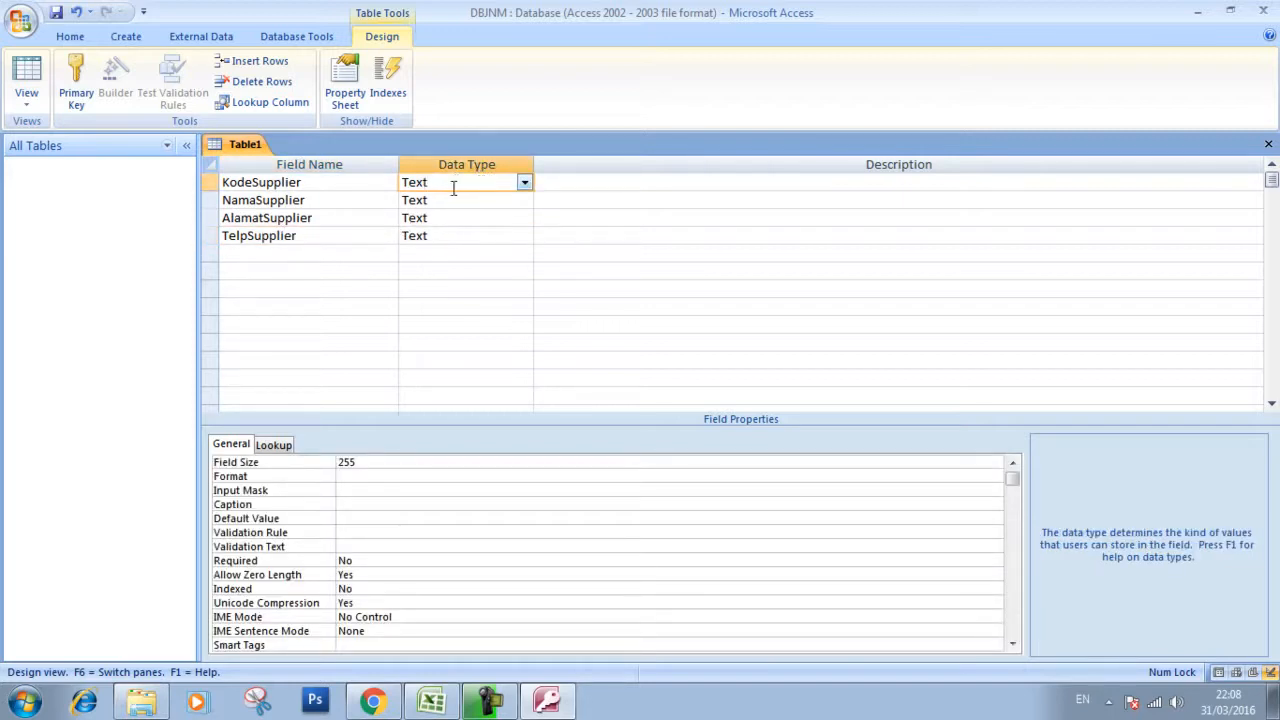
left_click(367, 460)
left_click(306, 464)
type("8")
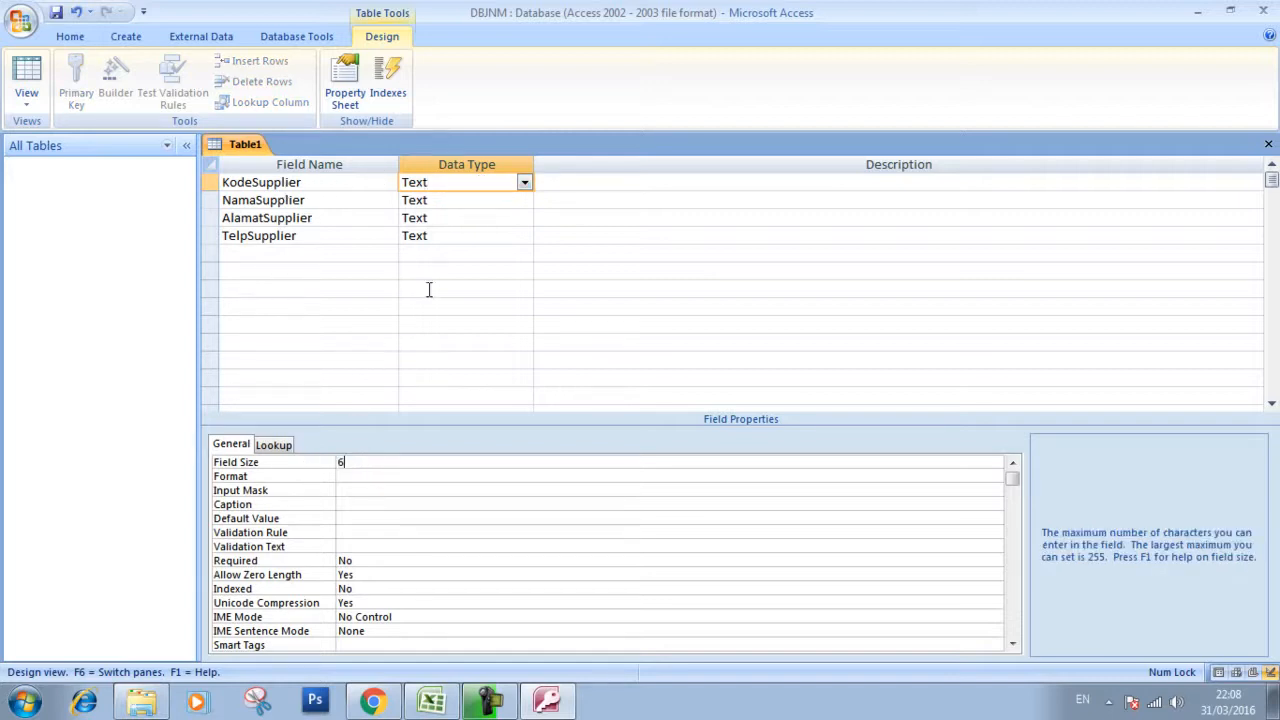
left_click(443, 200)
left_click(372, 461)
left_click(338, 462)
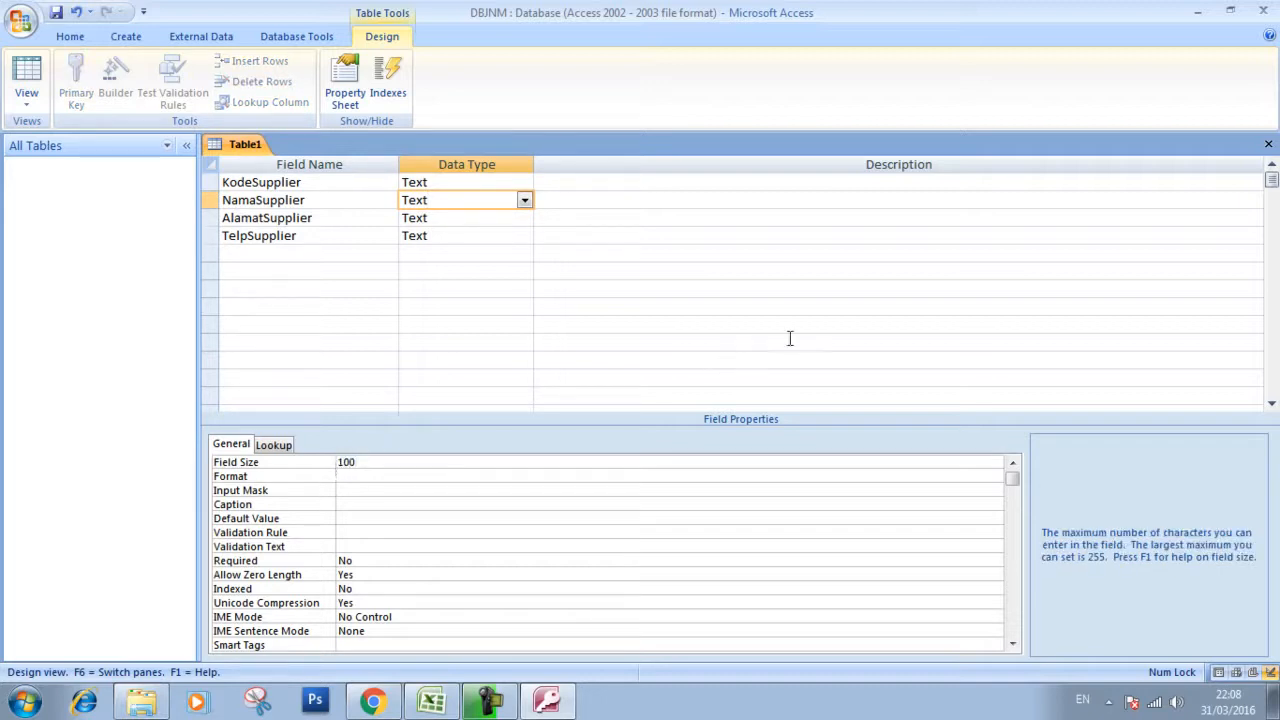
- Enter shorter field sizes for the AlamatSupplier and TelpSupplier fields
left_click(479, 222)
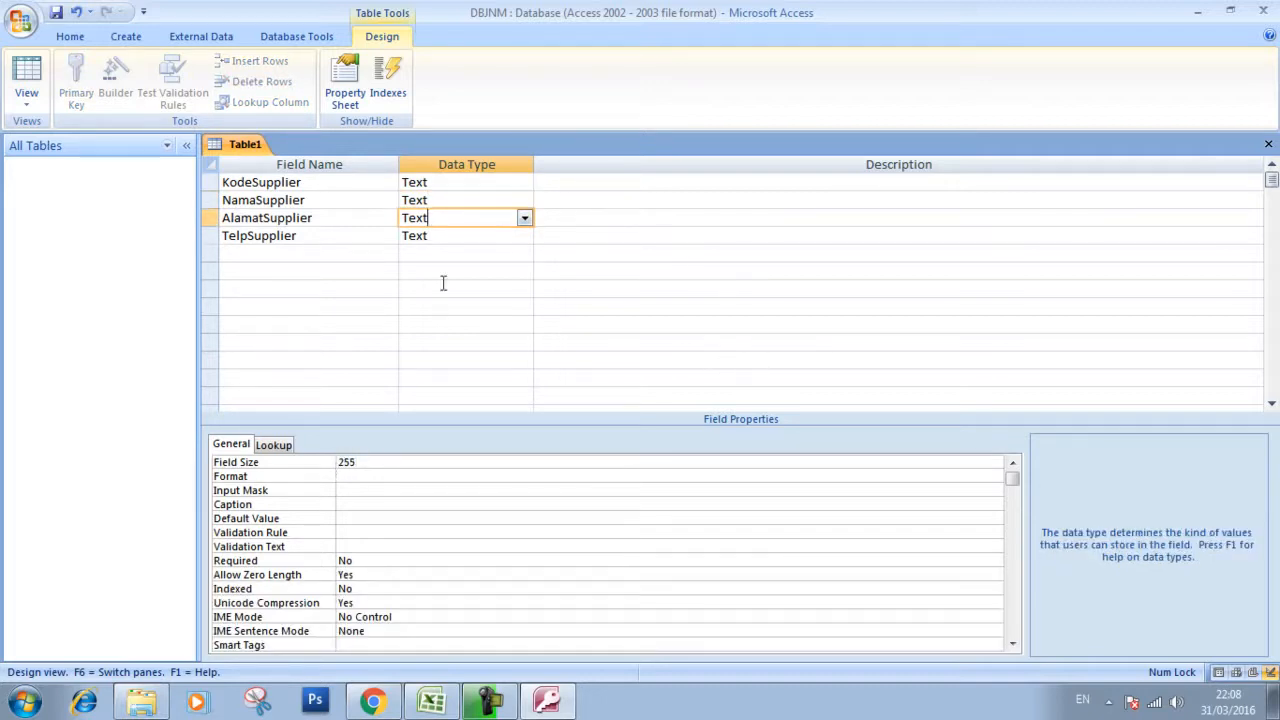
left_click(345, 460)
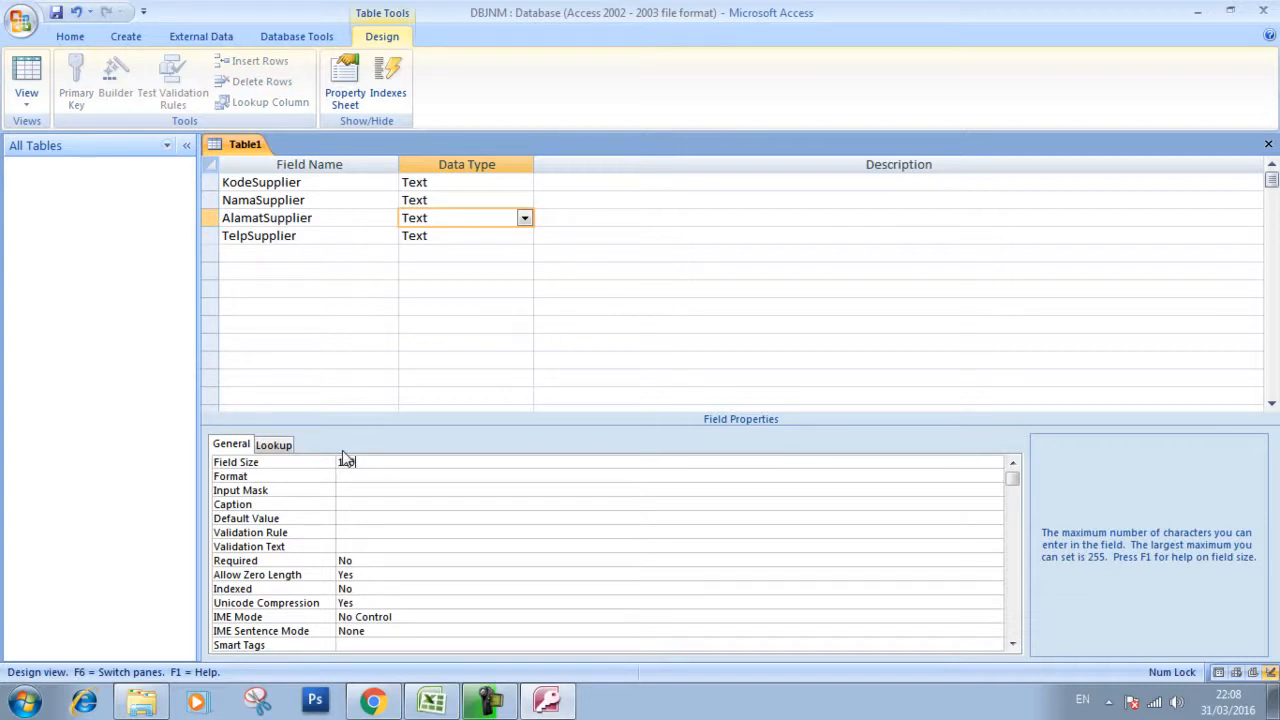
left_click(446, 233)
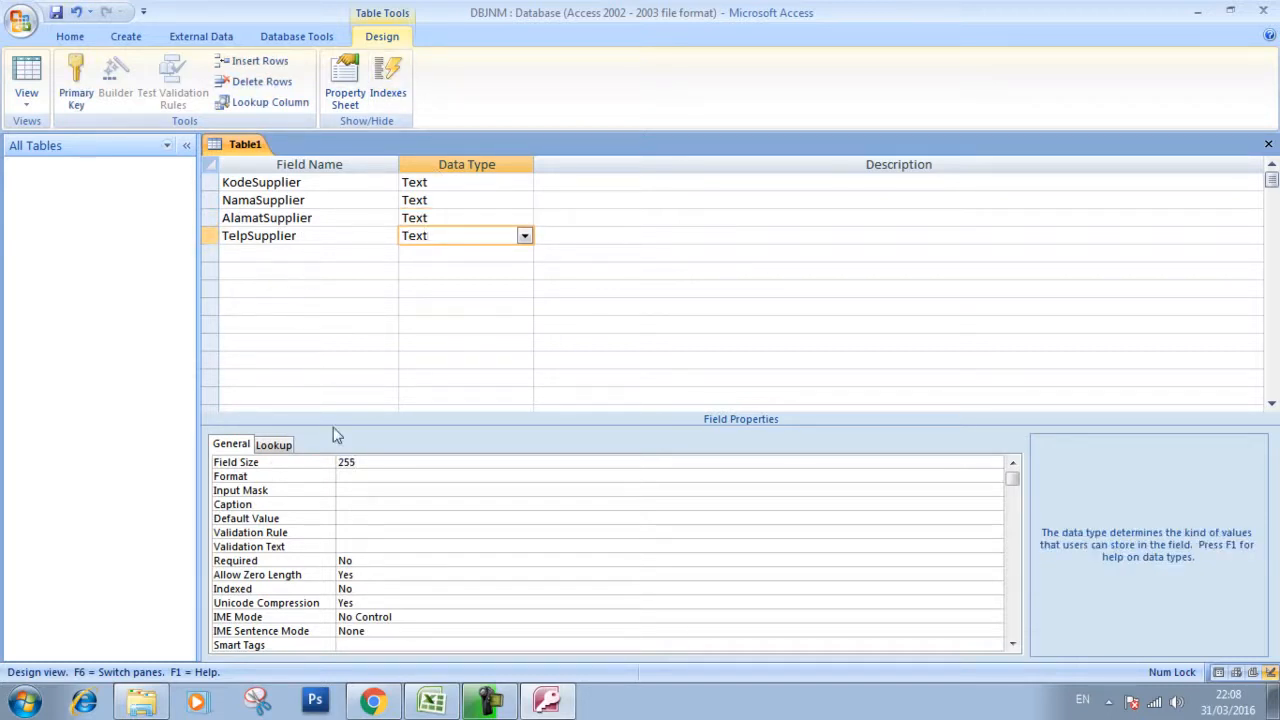
left_click(368, 461)
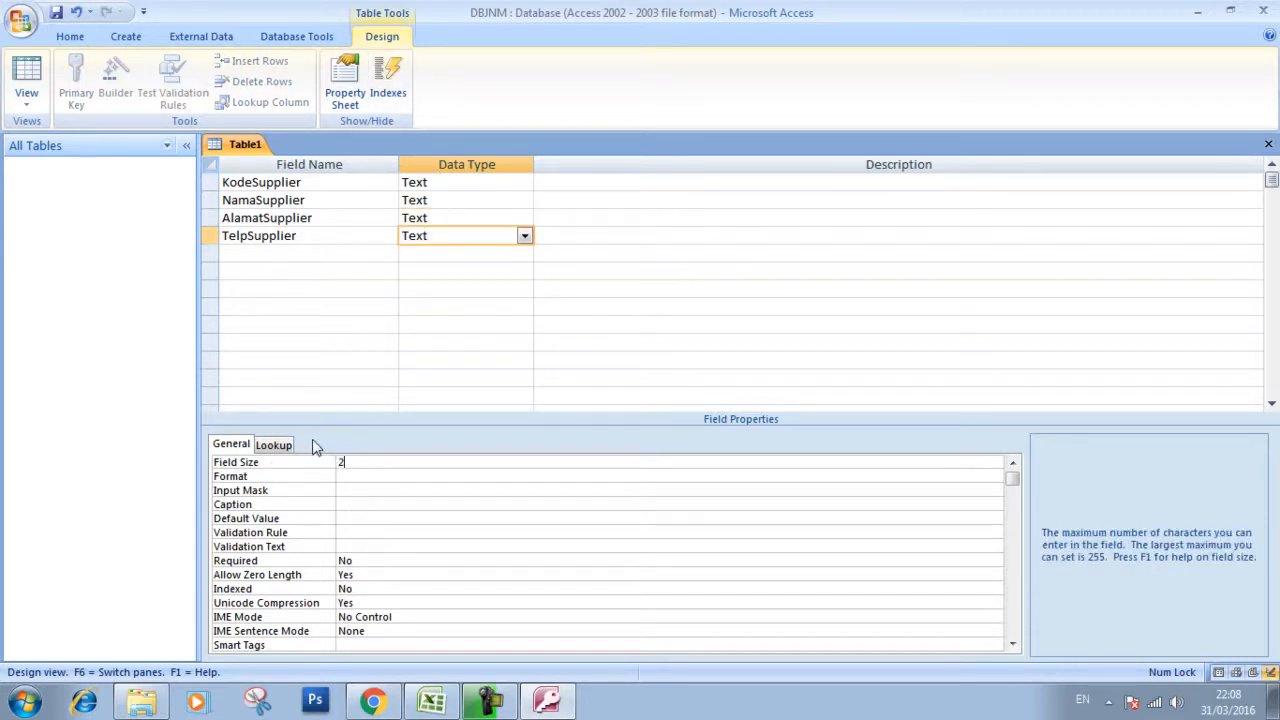
- Make KodeSupplier the primary key, then save the table as TBL_SUPPLIER and close its design
left_click(306, 180)
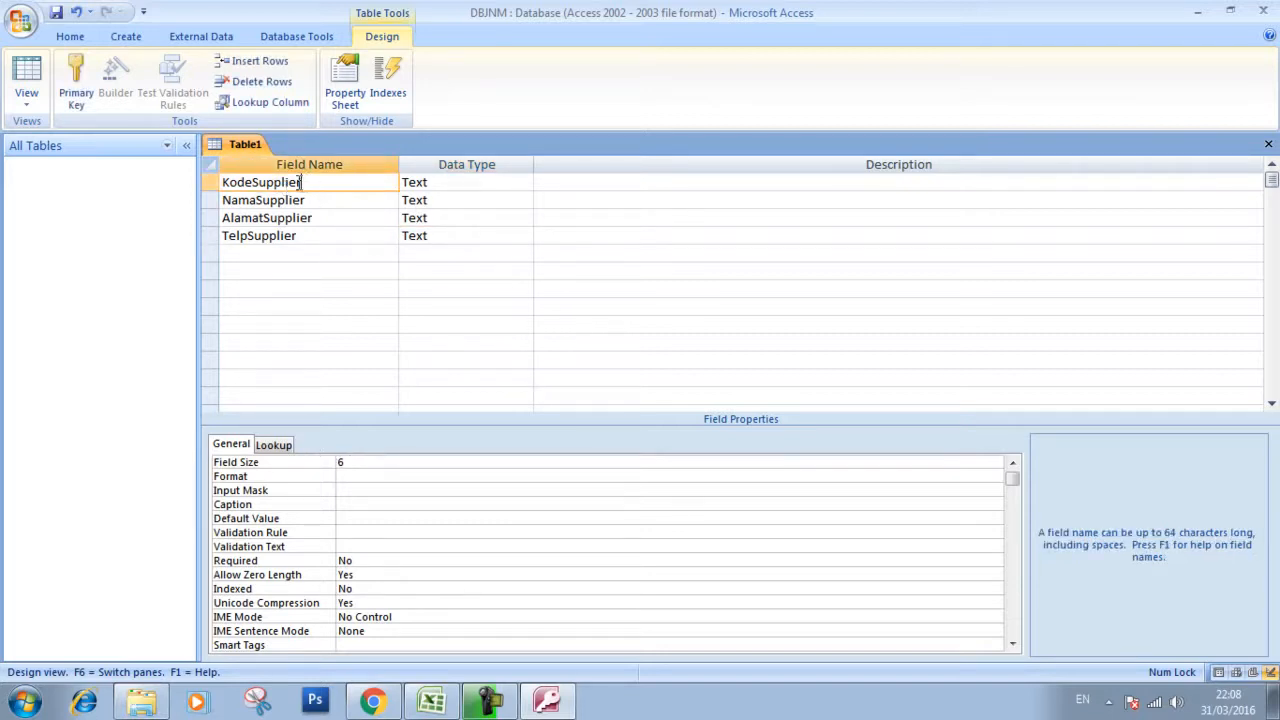
left_click(77, 82)
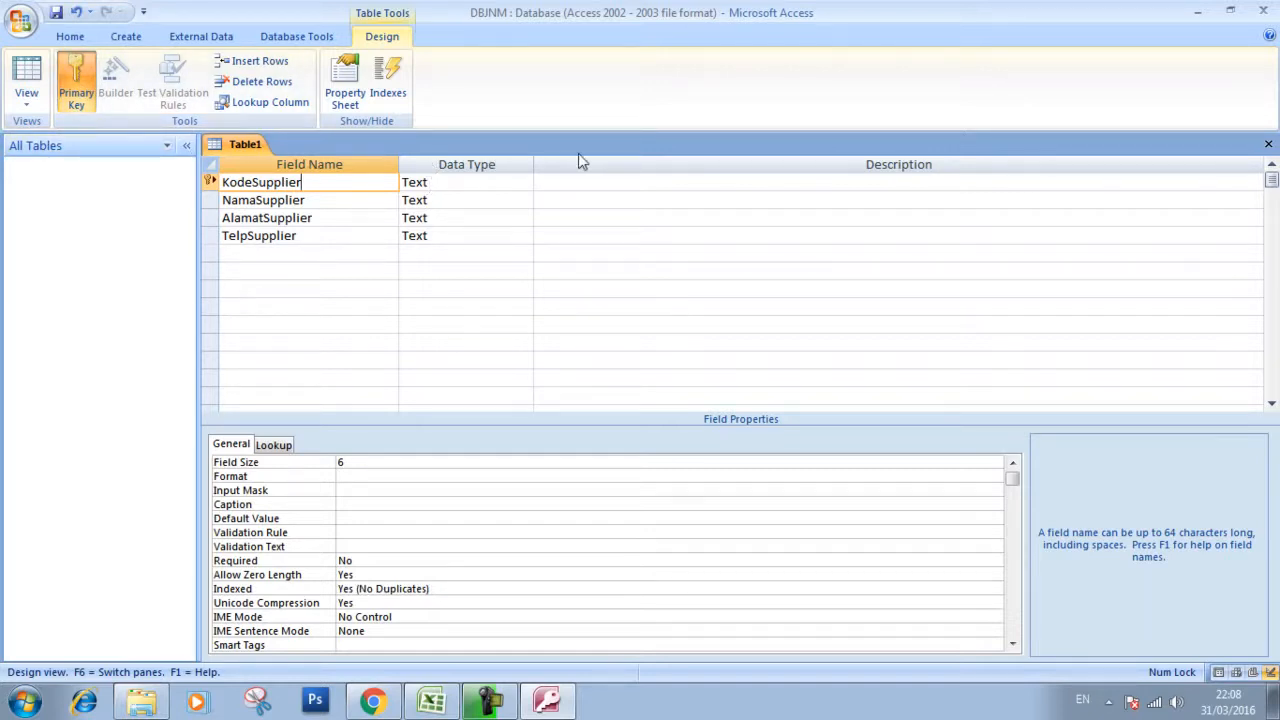
key("ctrl+s")
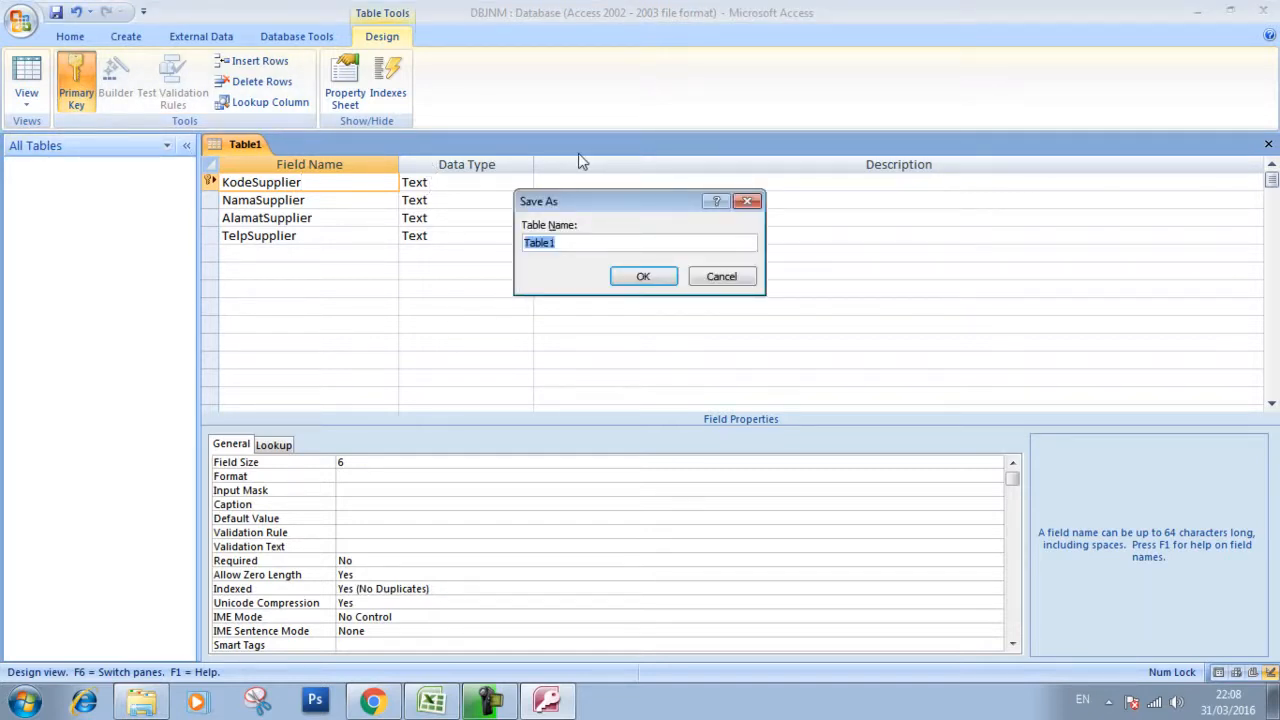
type("TB:L")
left_click(645, 276)
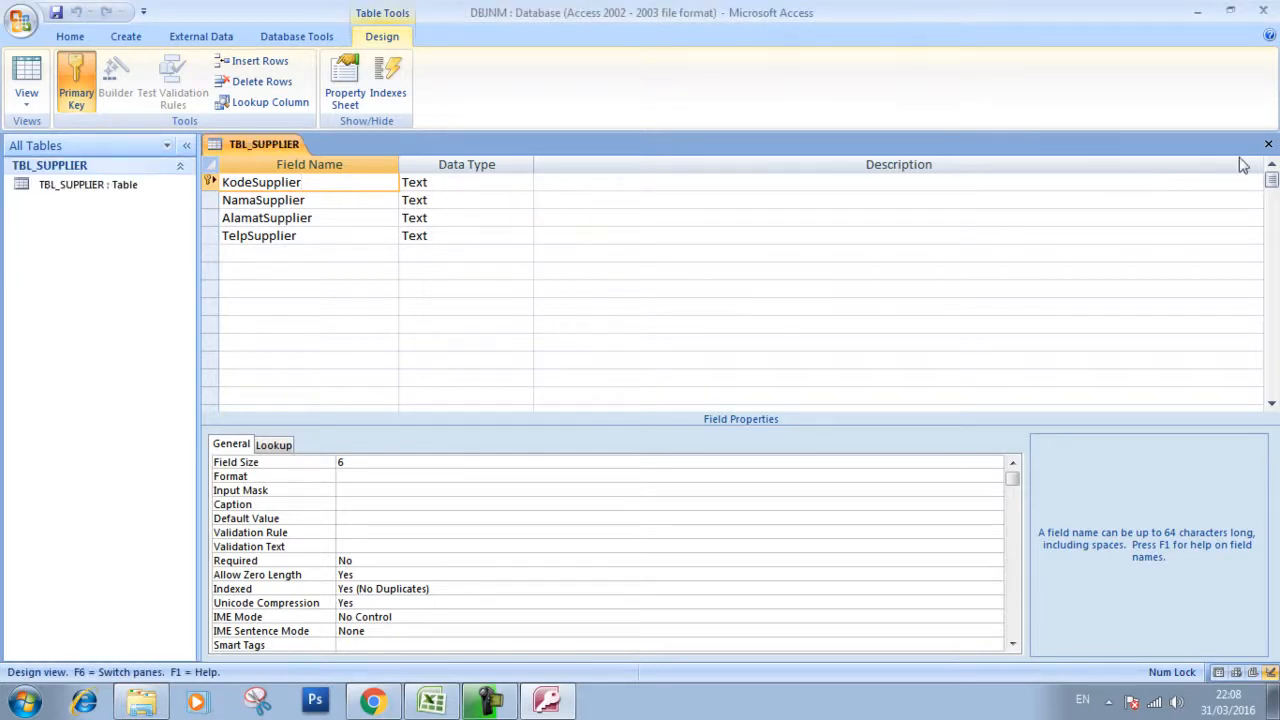
left_click(1268, 144)
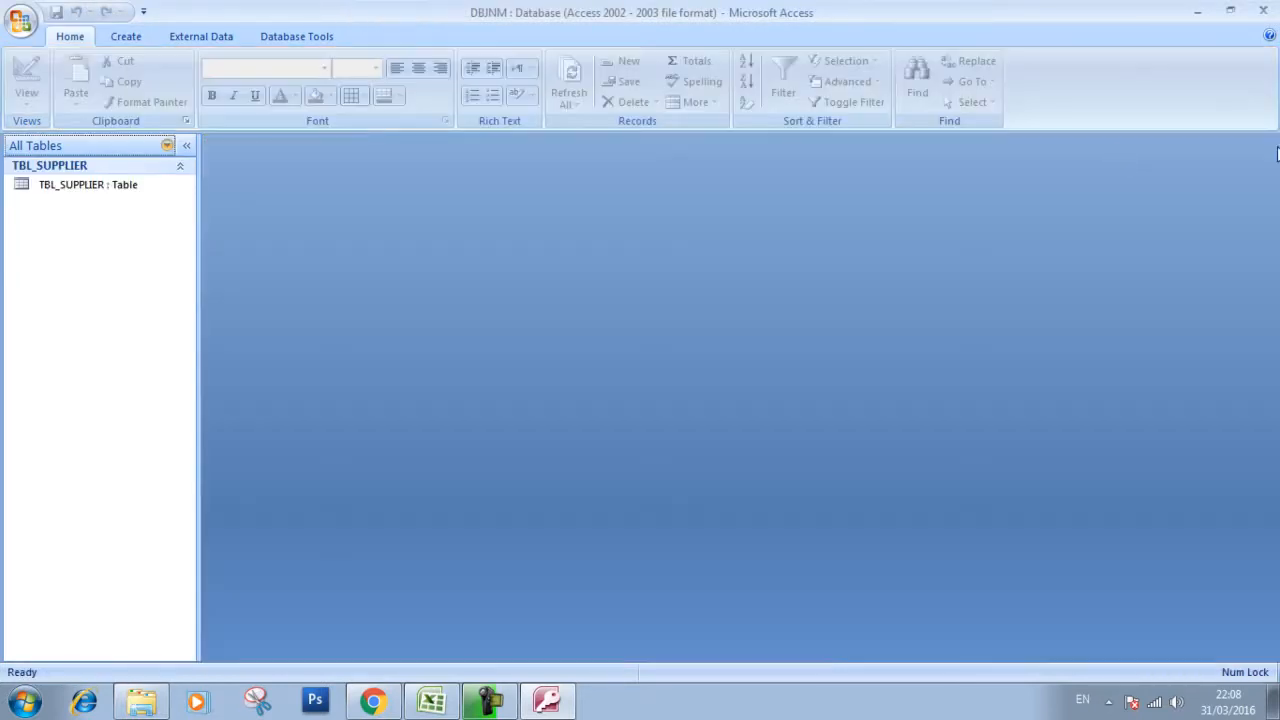
- Open TBL_SUPPLIER as a datasheet and widen its four columns so that the full field names fit
double_click(94, 188)
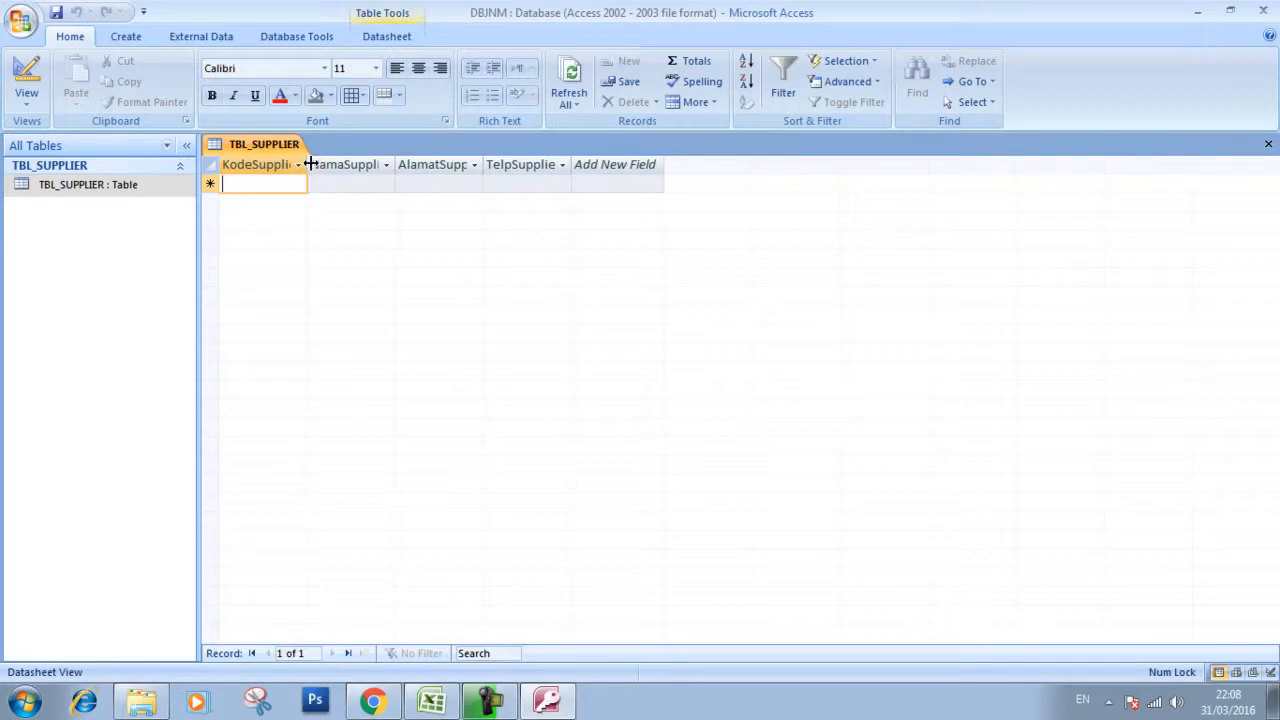
left_click(298, 164)
left_click(270, 186)
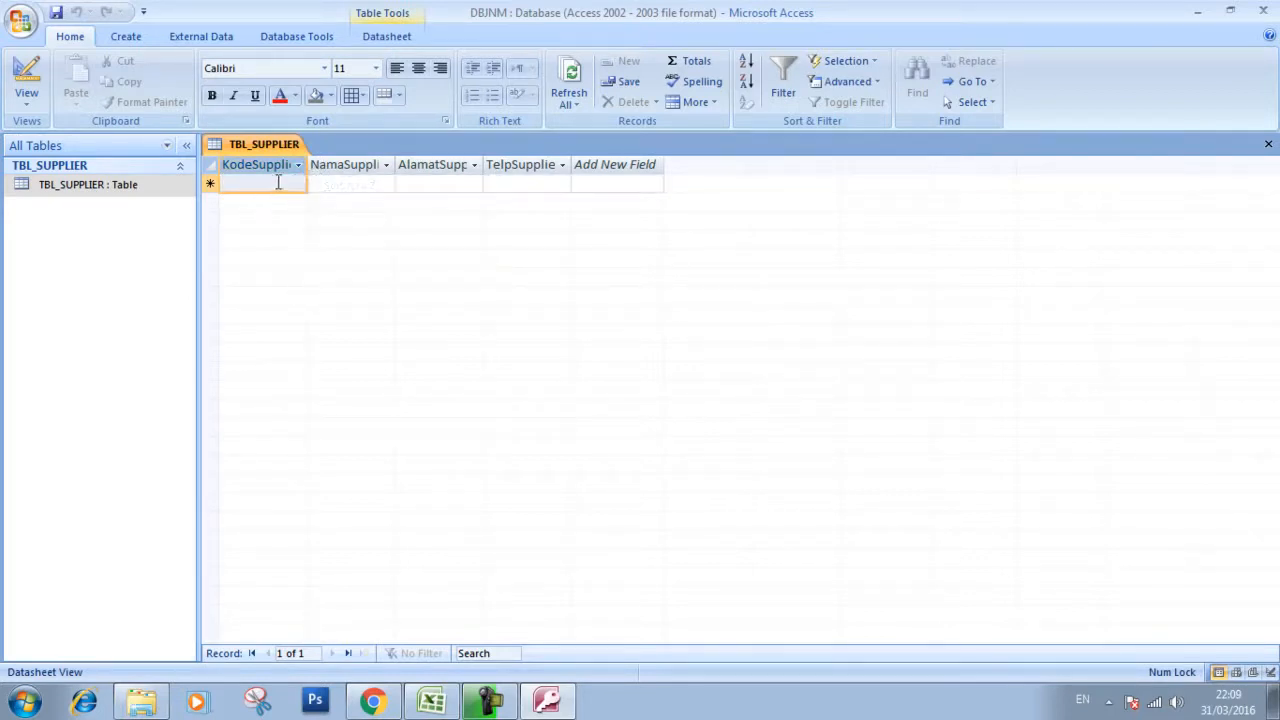
left_click_drag(304, 164, 338, 162)
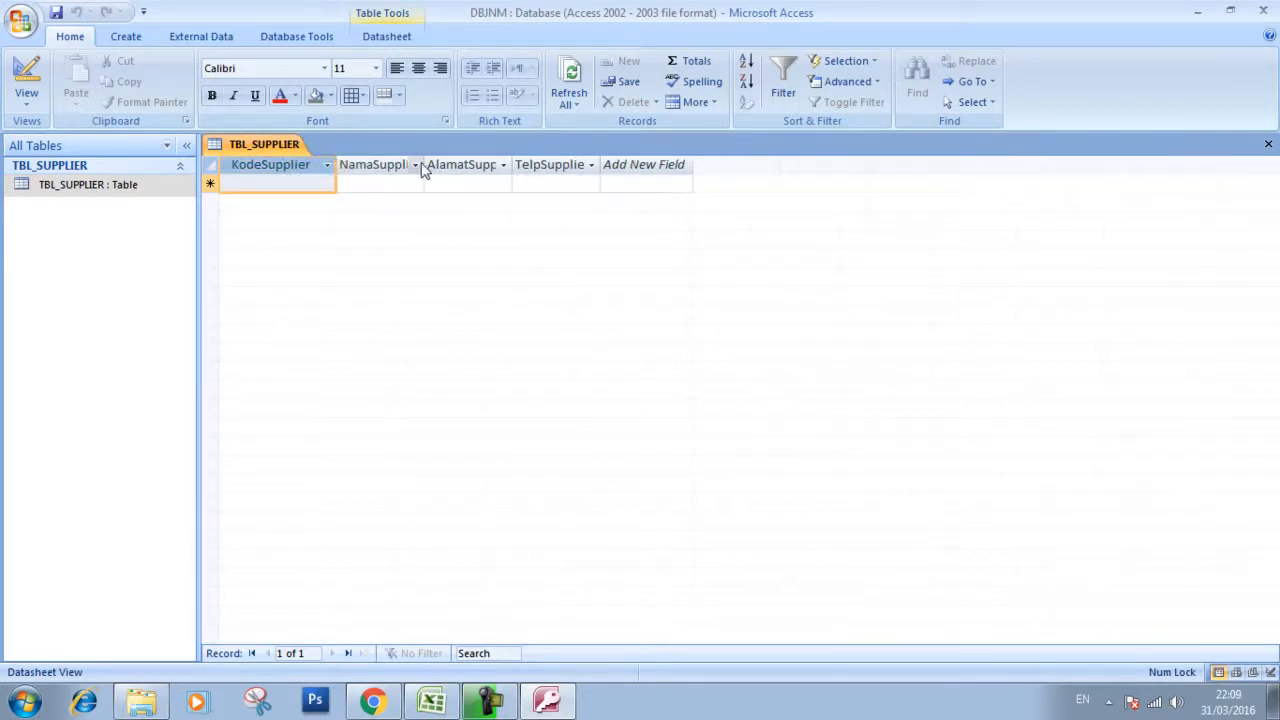
left_click_drag(424, 164, 490, 164)
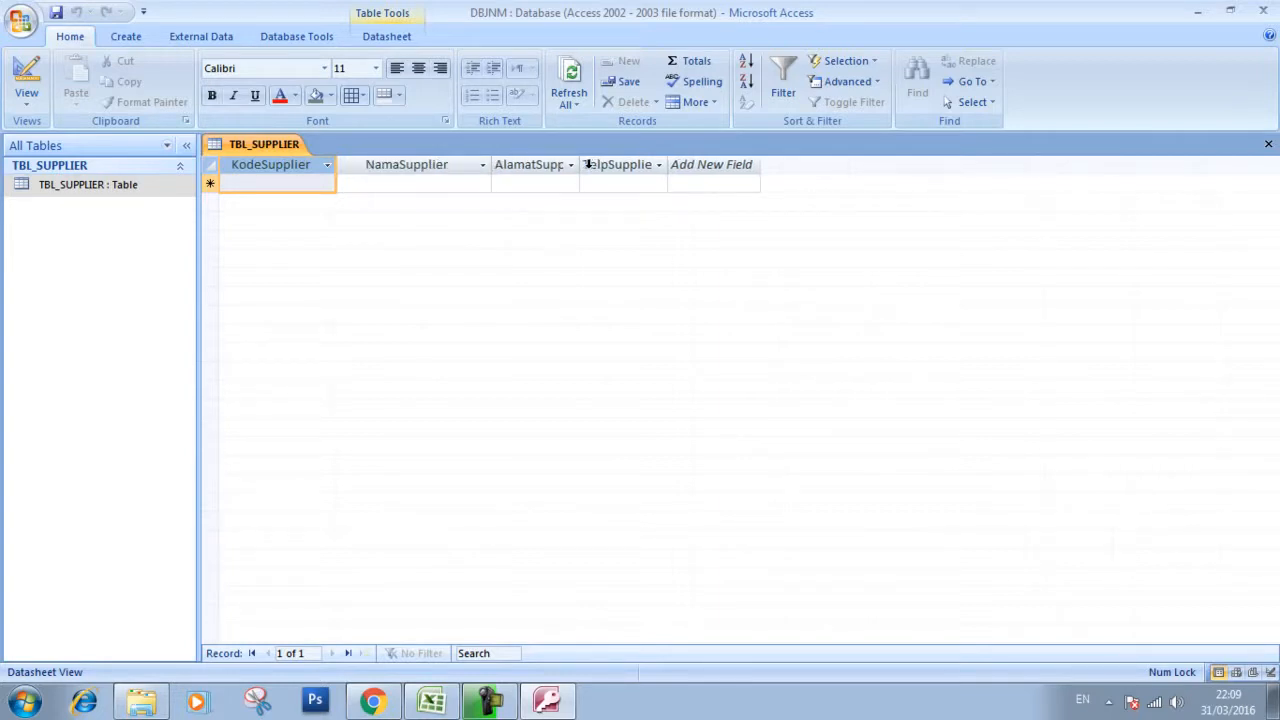
left_click_drag(585, 164, 657, 164)
left_click_drag(739, 164, 799, 164)
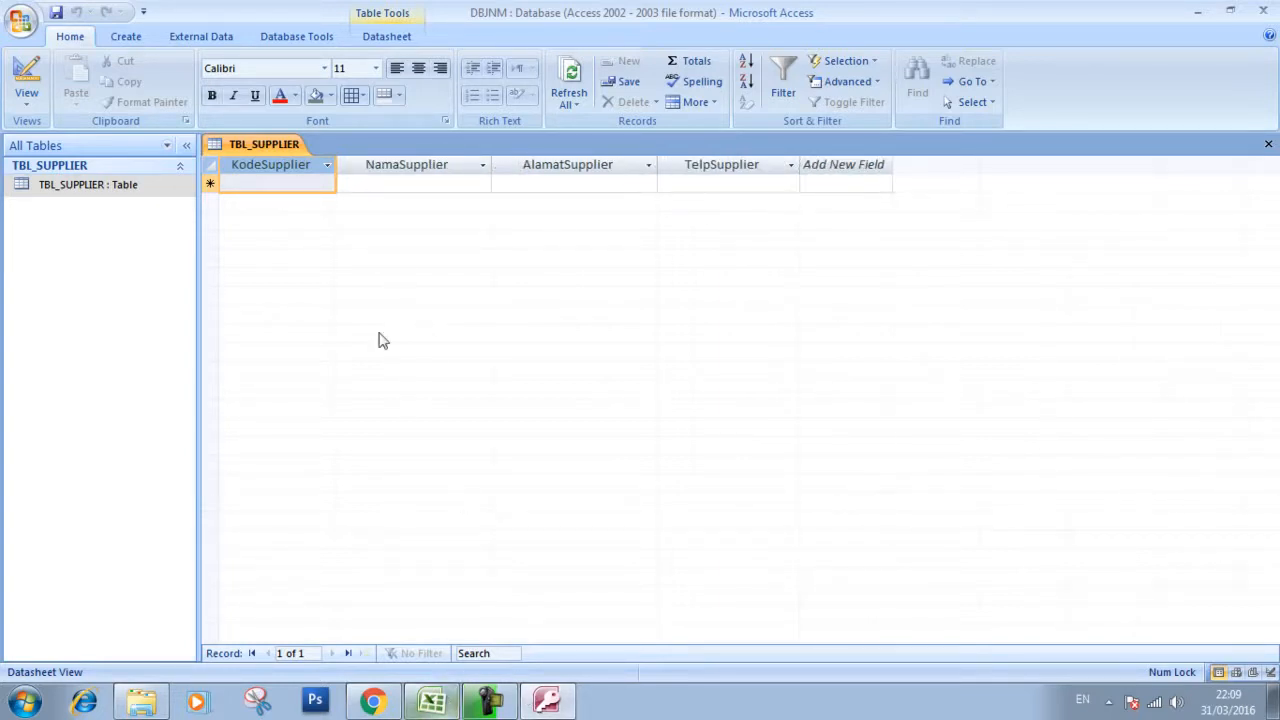
- Select the whole empty datasheet, switch to Database.xls in Excel and copy the TBL_SUPPLIER records in C7:F16 without the header row
left_click(213, 166)
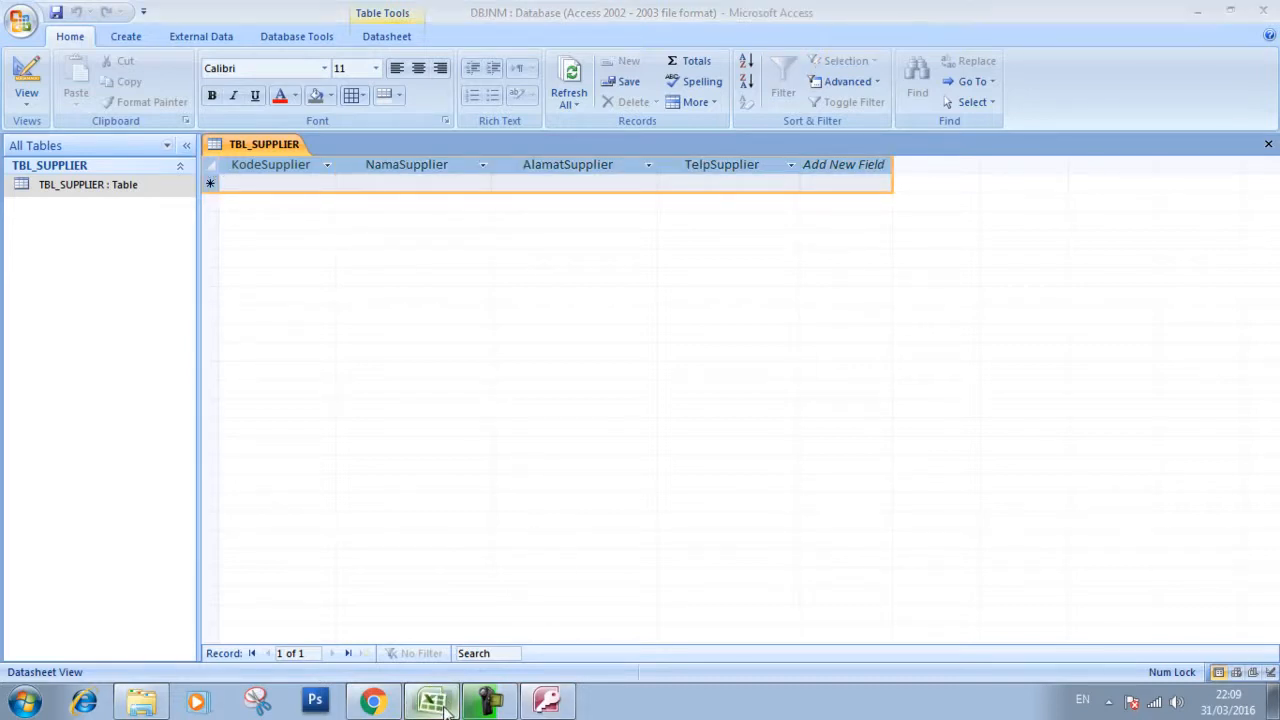
left_click(433, 703)
left_click(440, 518)
left_click(355, 354)
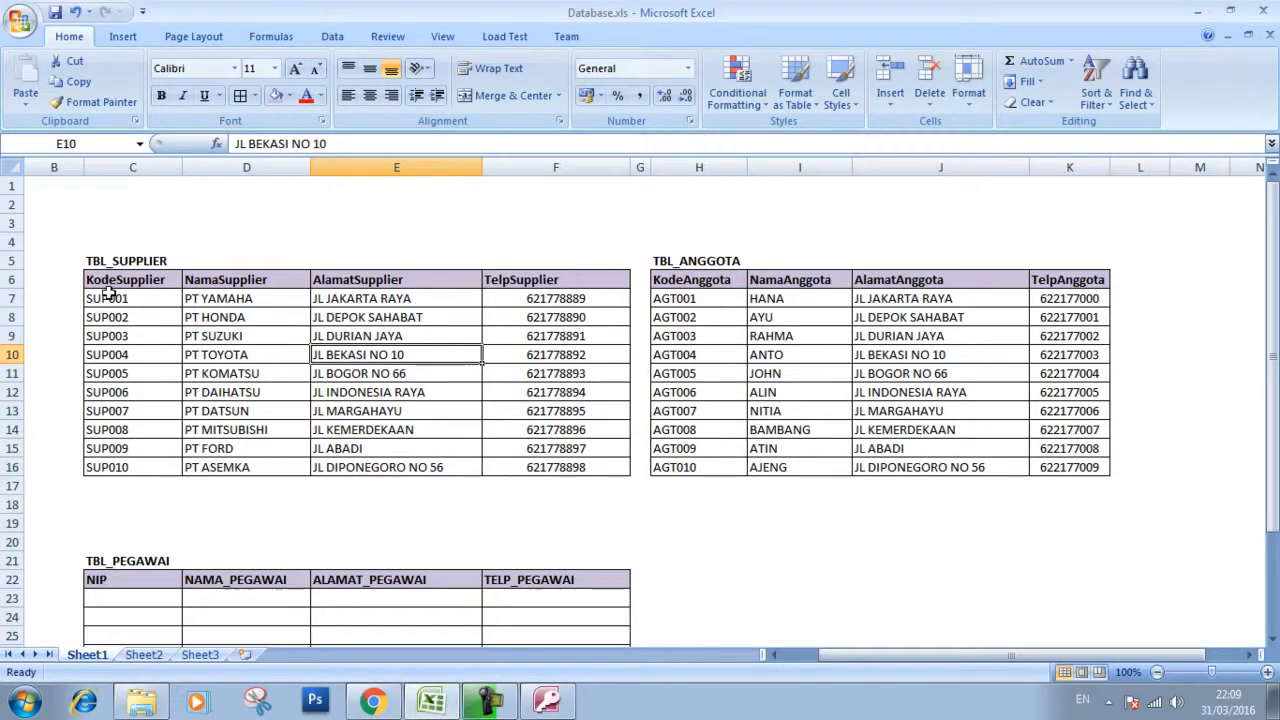
left_click_drag(107, 294, 520, 462)
right_click(450, 383)
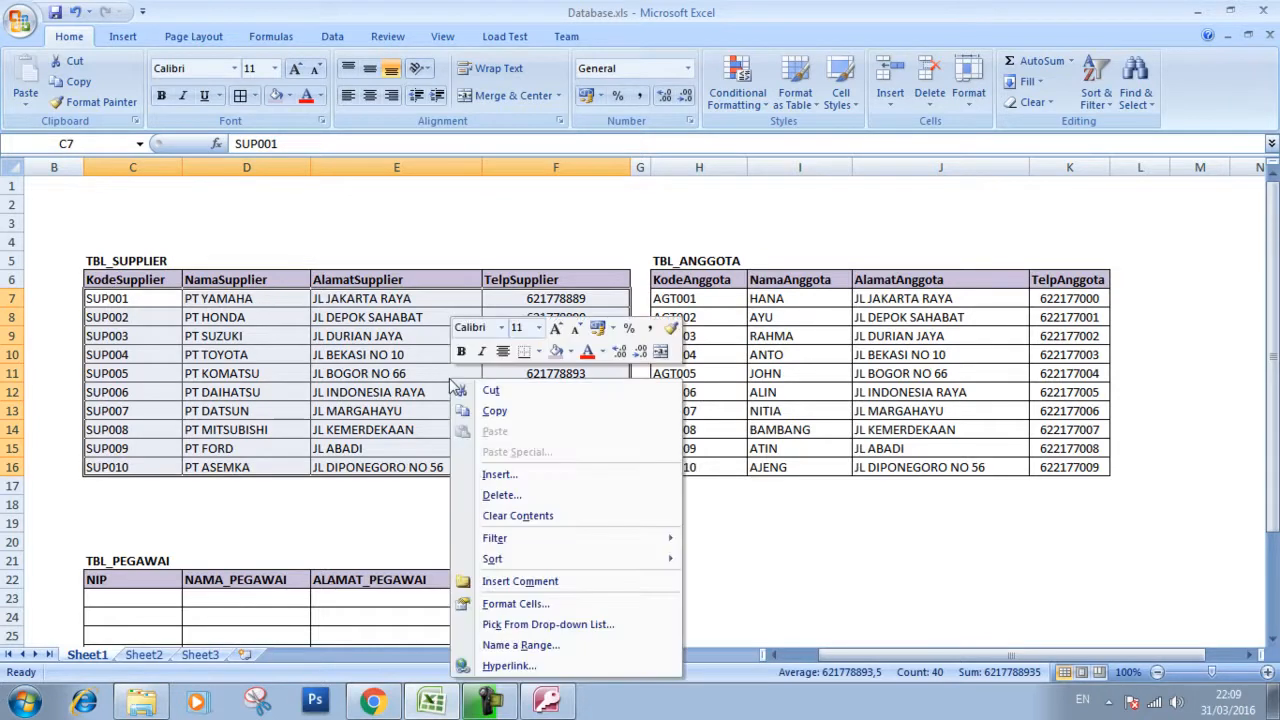
left_click(492, 411)
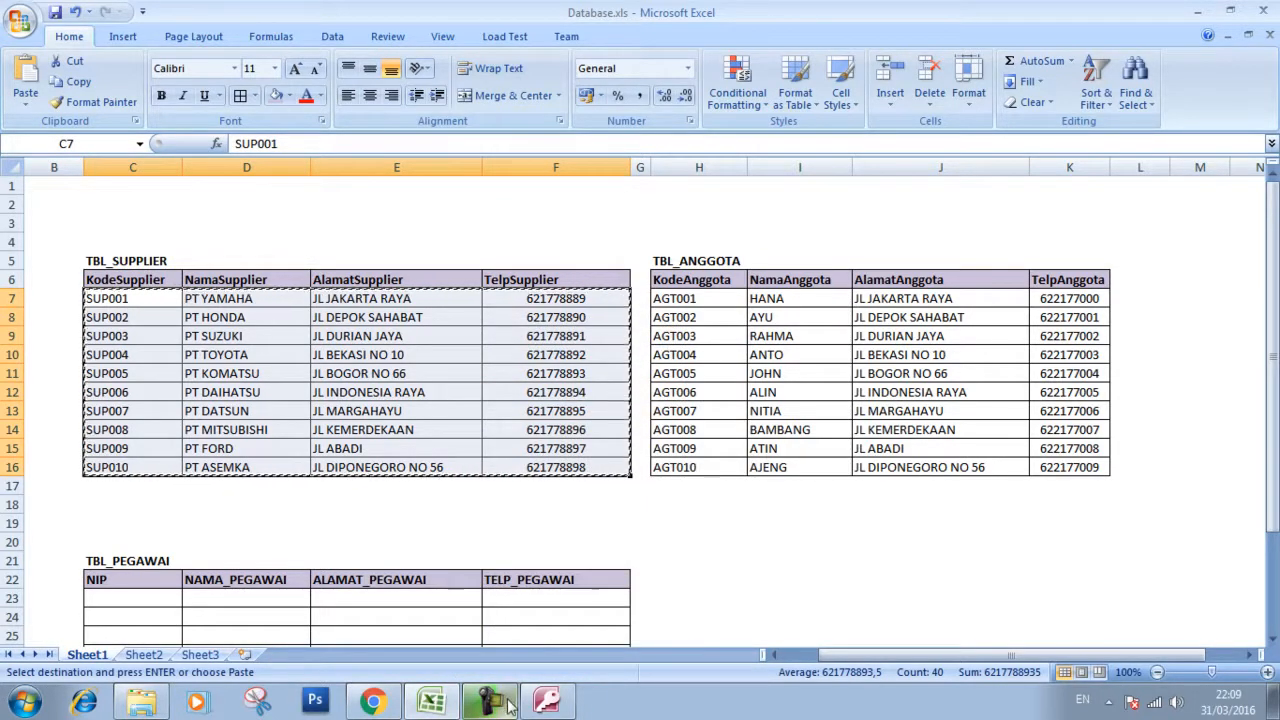
- Switch back to Access and paste the copied supplier records into the TBL_SUPPLIER datasheet, confirming the paste
left_click(547, 700)
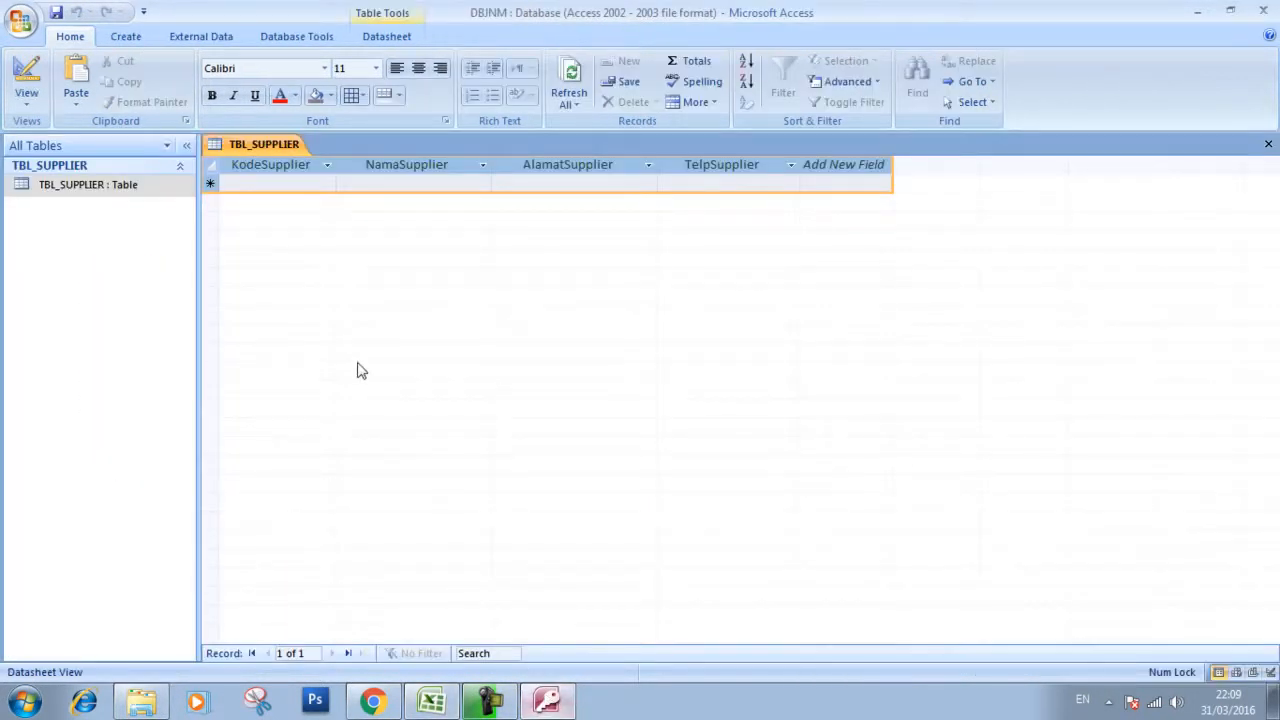
right_click(213, 172)
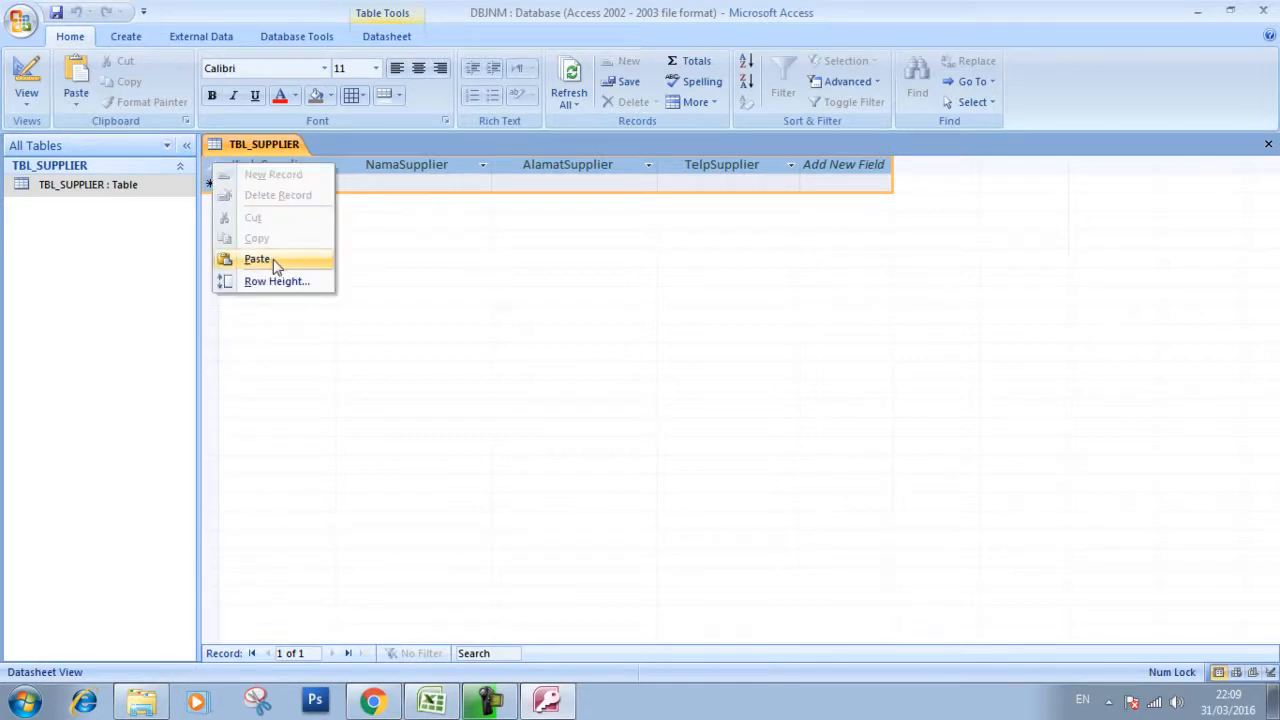
left_click(242, 256)
left_click(622, 400)
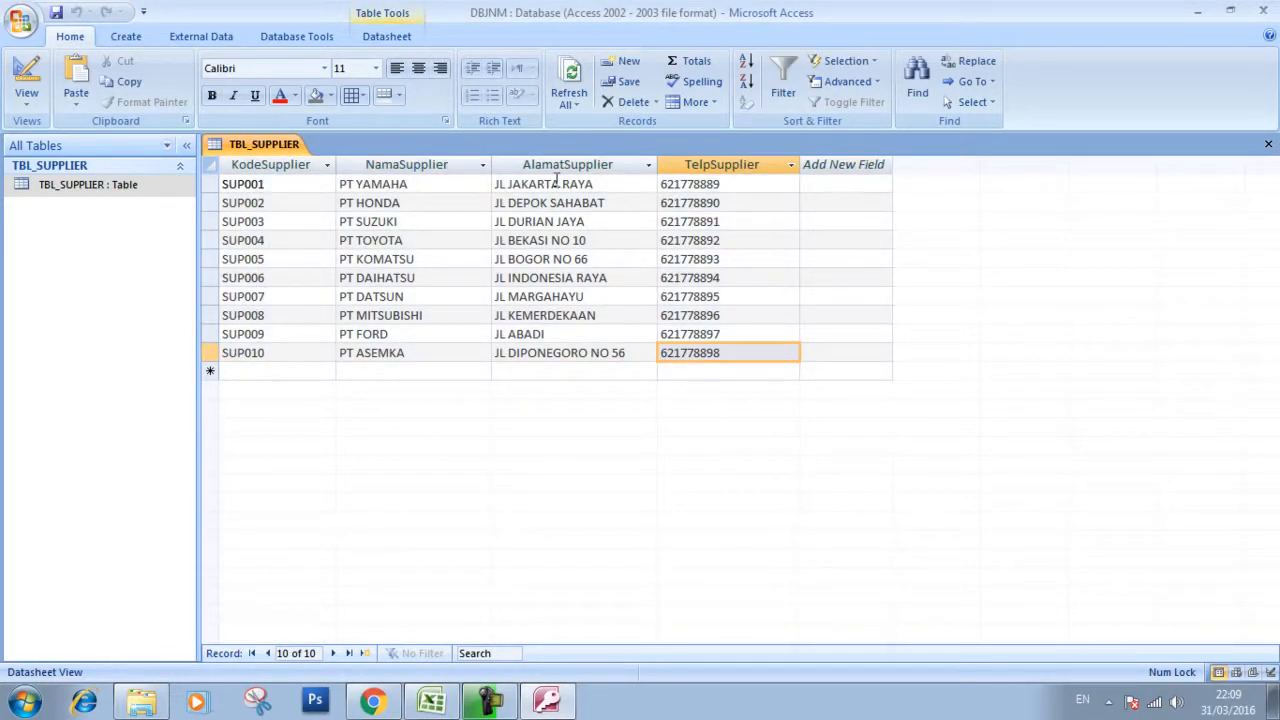
- Close TBL_SUPPLIER with its layout changes saved, exit Access and minimize the Excel workbook
left_click(1268, 144)
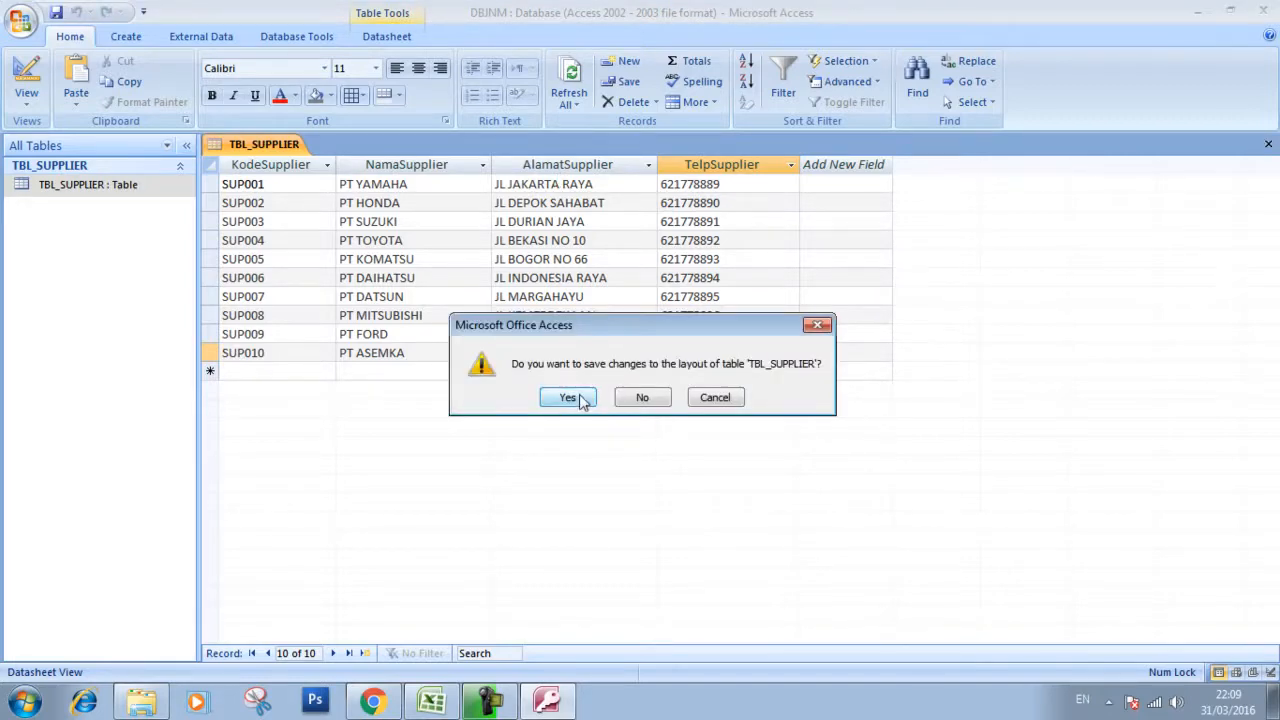
left_click(568, 398)
left_click(1268, 10)
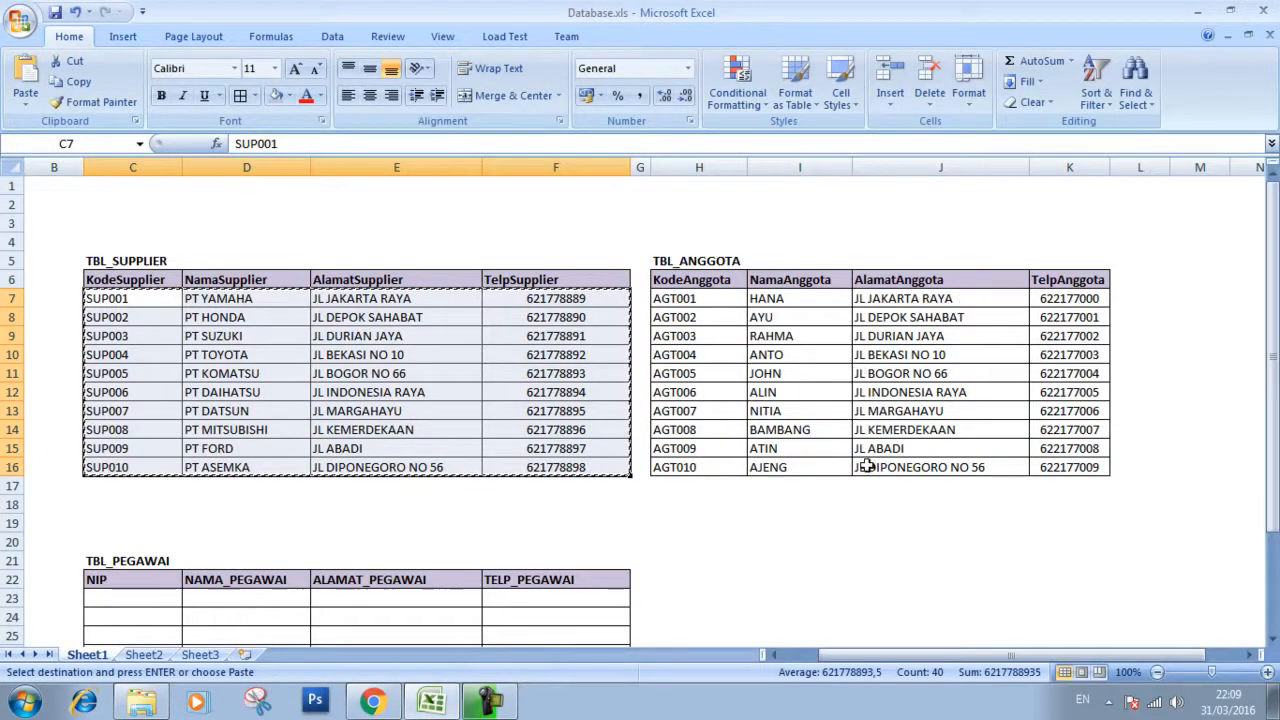
left_click(1197, 10)
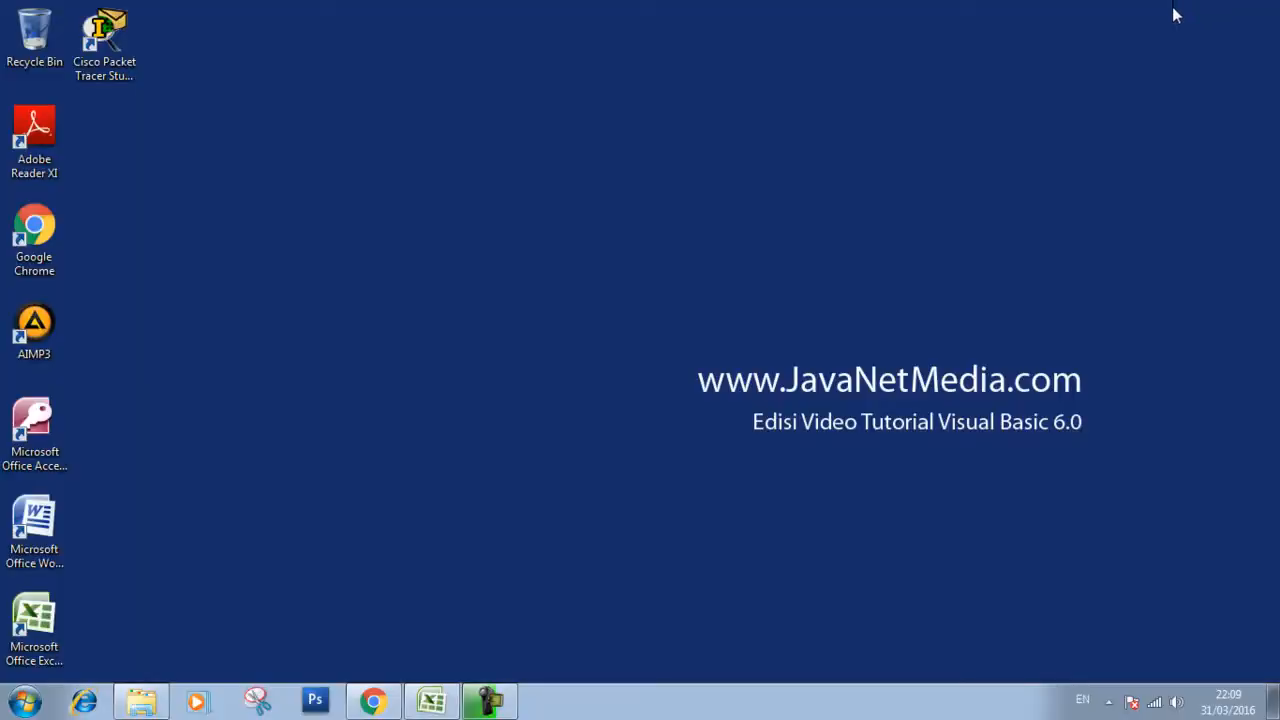
- Open the Pencarian Data VB 6 folder on Local Disk (D:) in Windows Explorer and select DBJNM.mdb
left_click(441, 590)
left_click(141, 702)
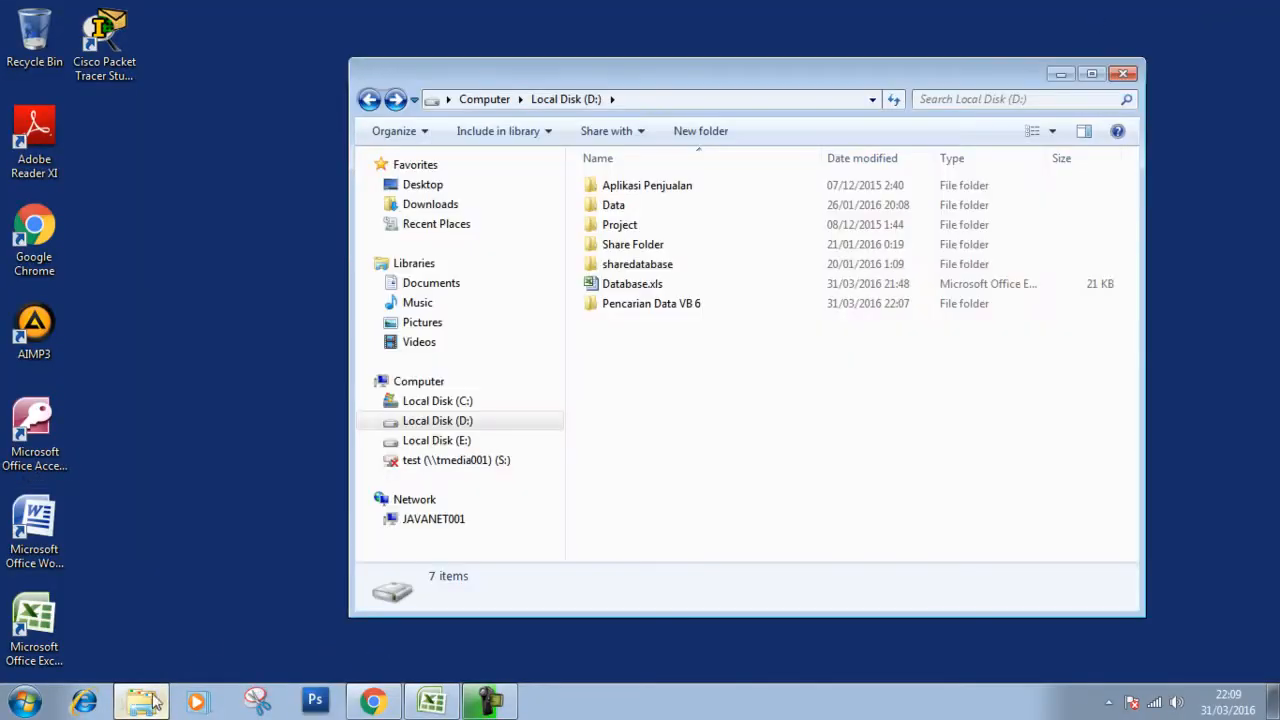
left_click(466, 422)
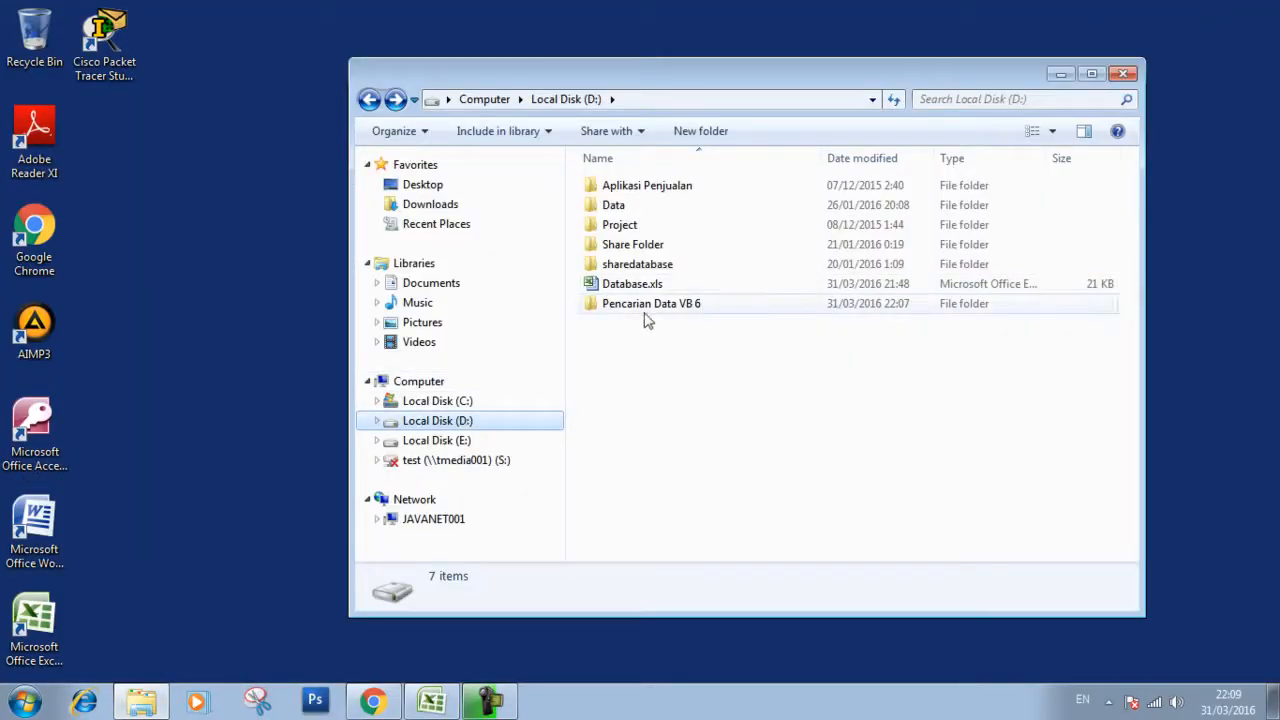
double_click(695, 308)
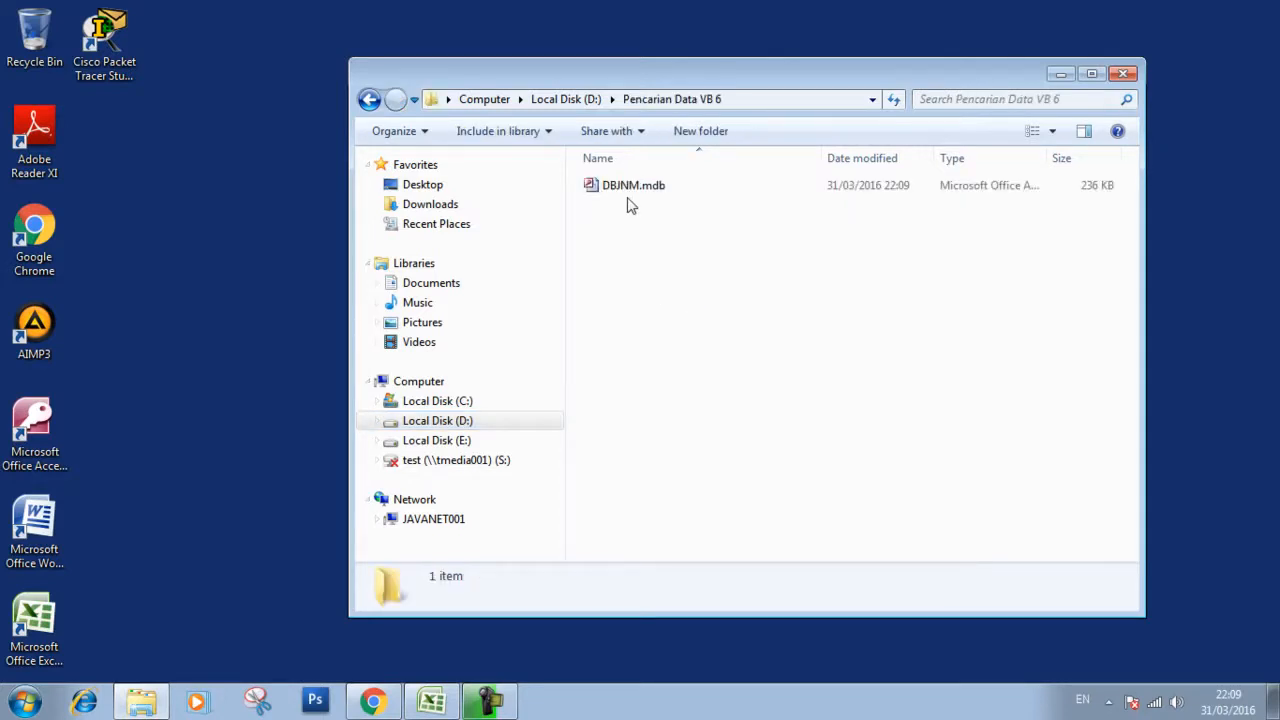
left_click(630, 200)
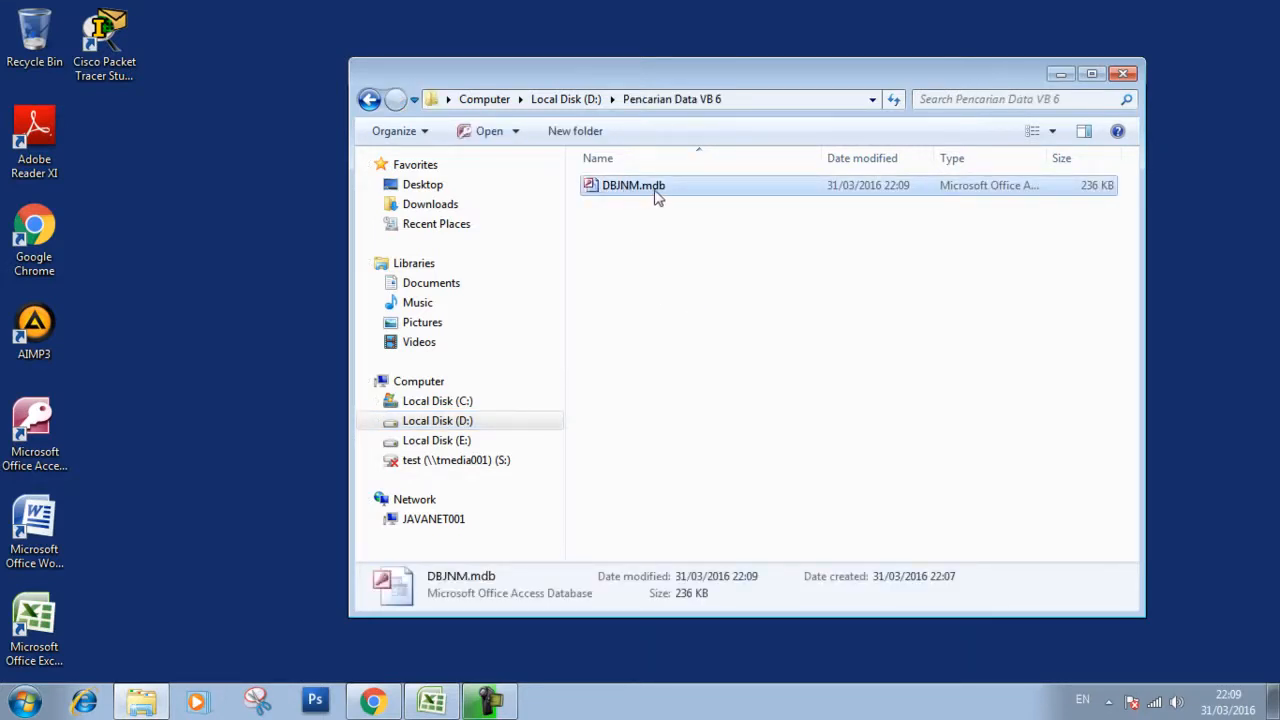
- Switch to the JavaNetMedia tutorial in Chrome, examine its supplier data, form1 design and code listing, and minimize the browser
left_click(652, 251)
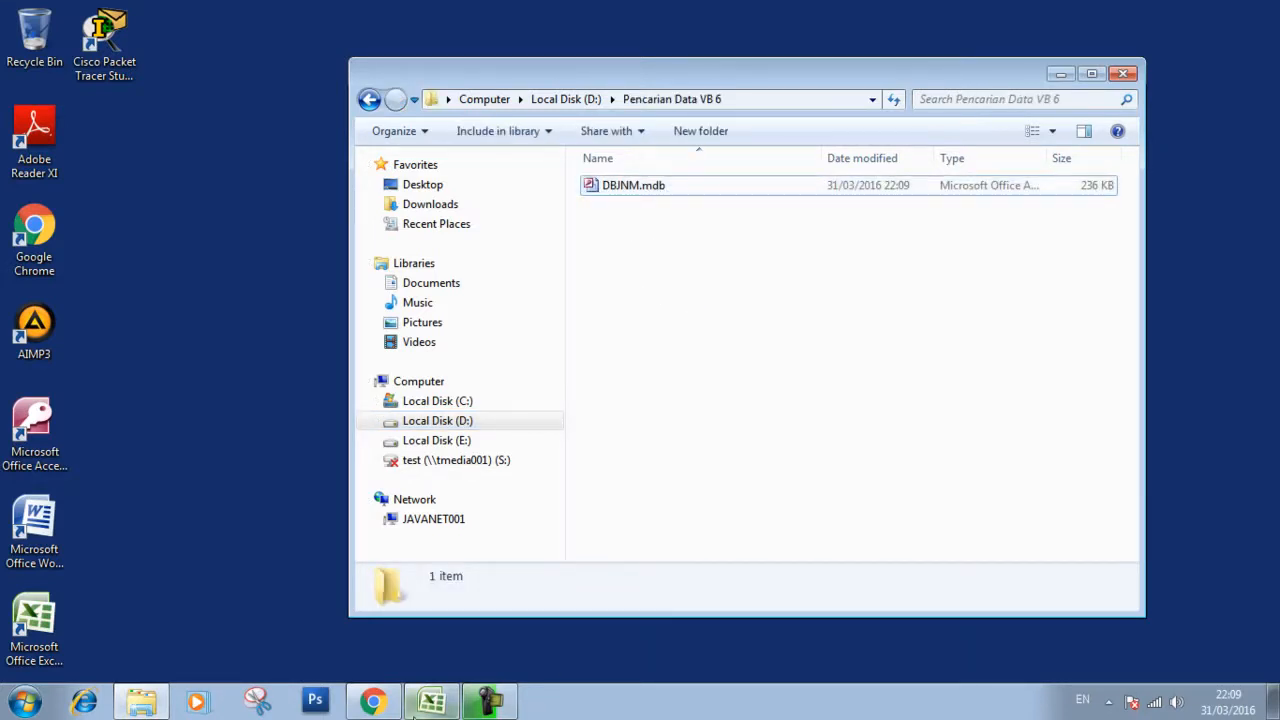
left_click(372, 702)
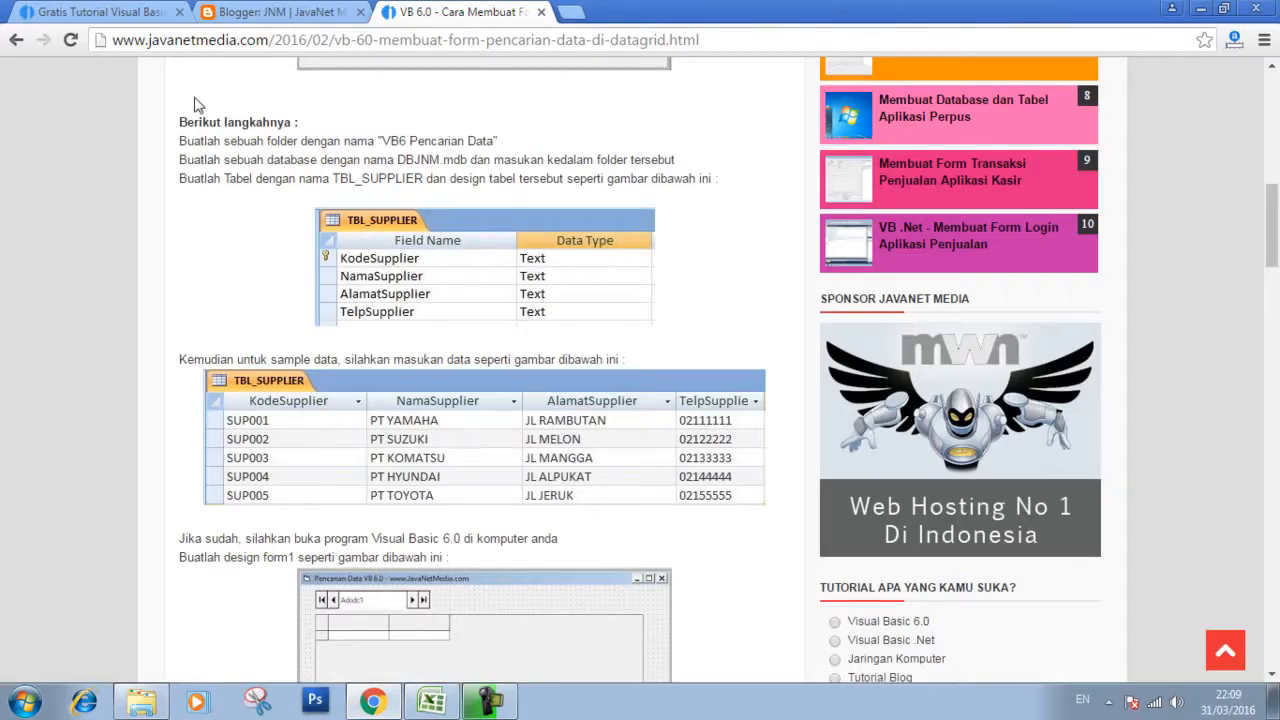
scroll(409, 390, "down", 1)
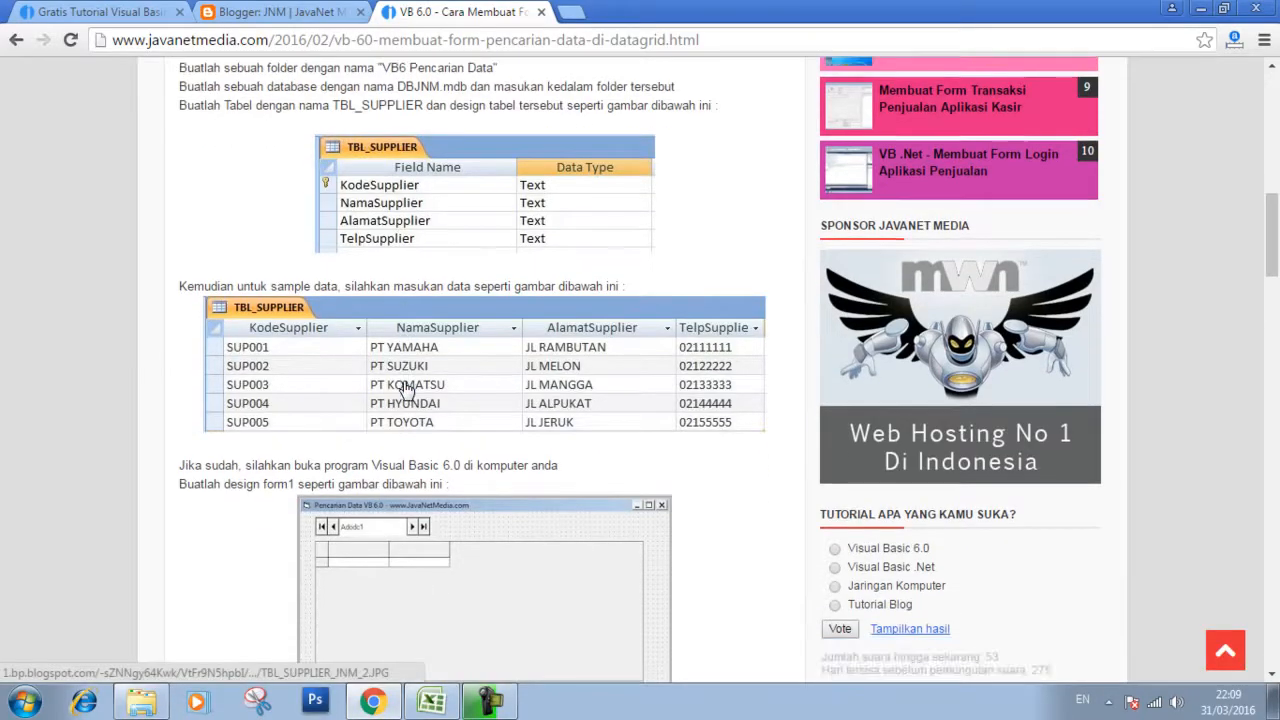
scroll(405, 390, "down", 3)
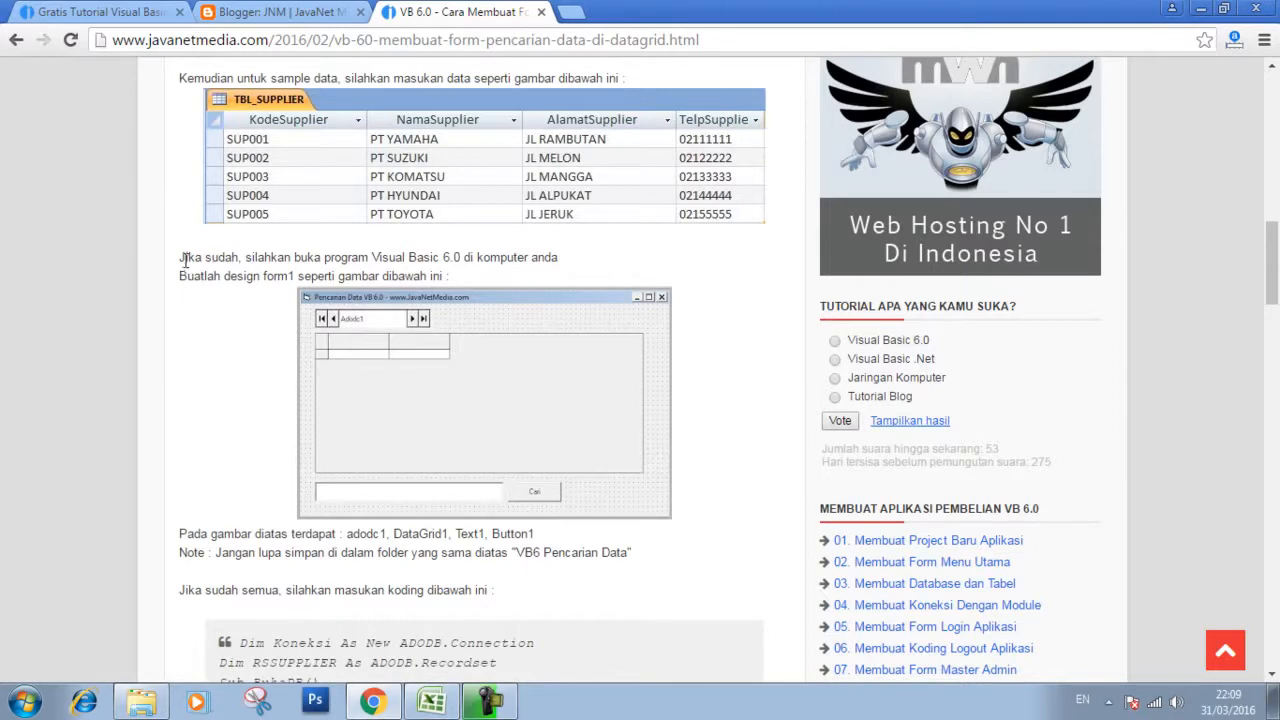
left_click_drag(185, 260, 570, 268)
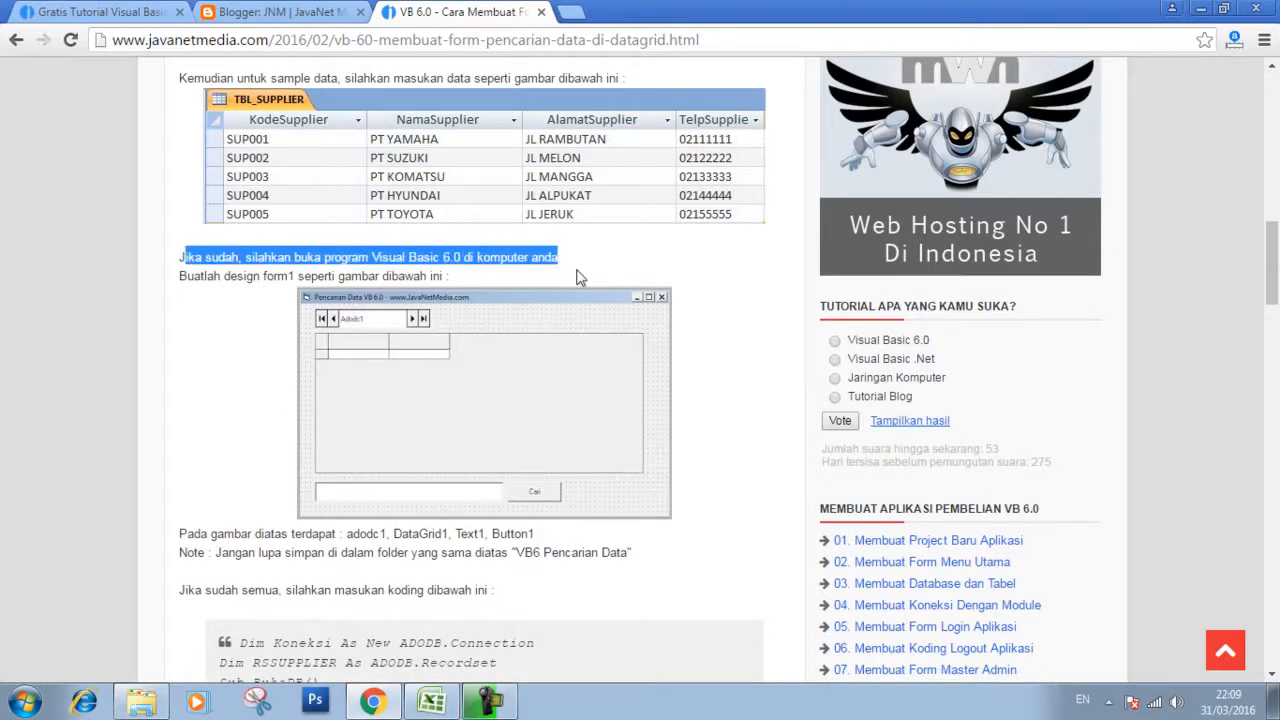
left_click(217, 334)
scroll(464, 371, "down", 1)
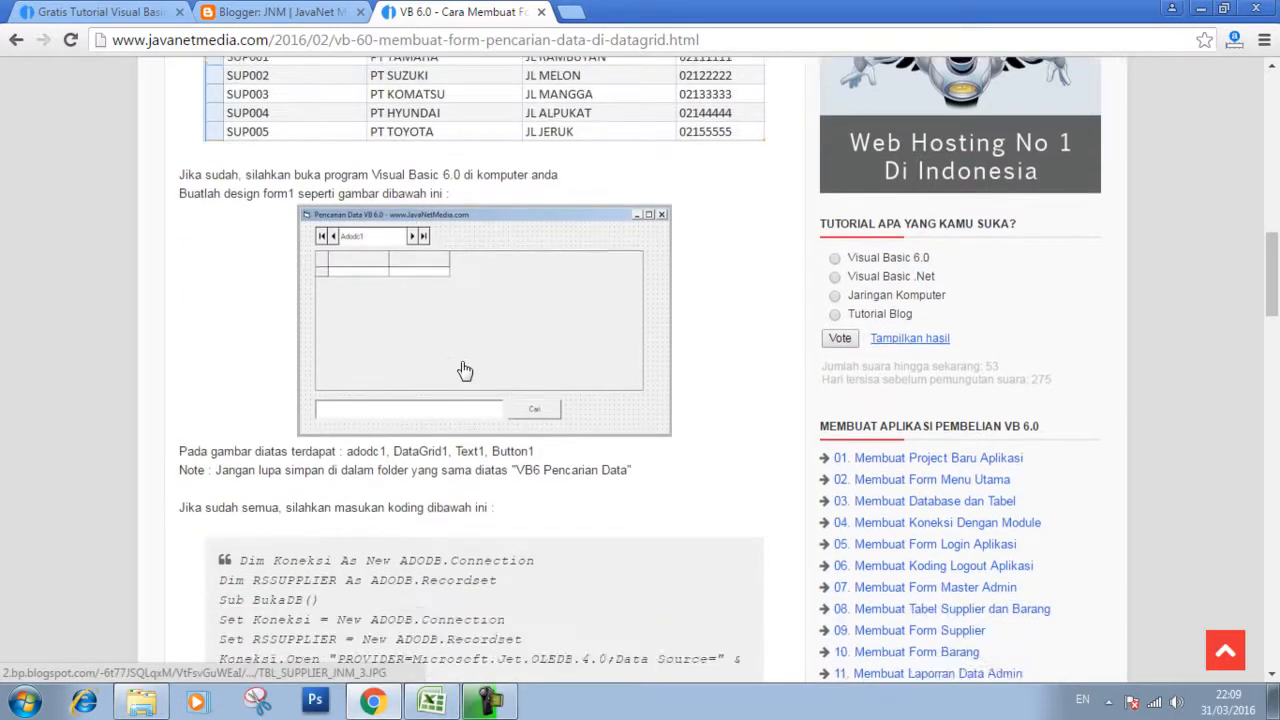
scroll(464, 371, "down", 4)
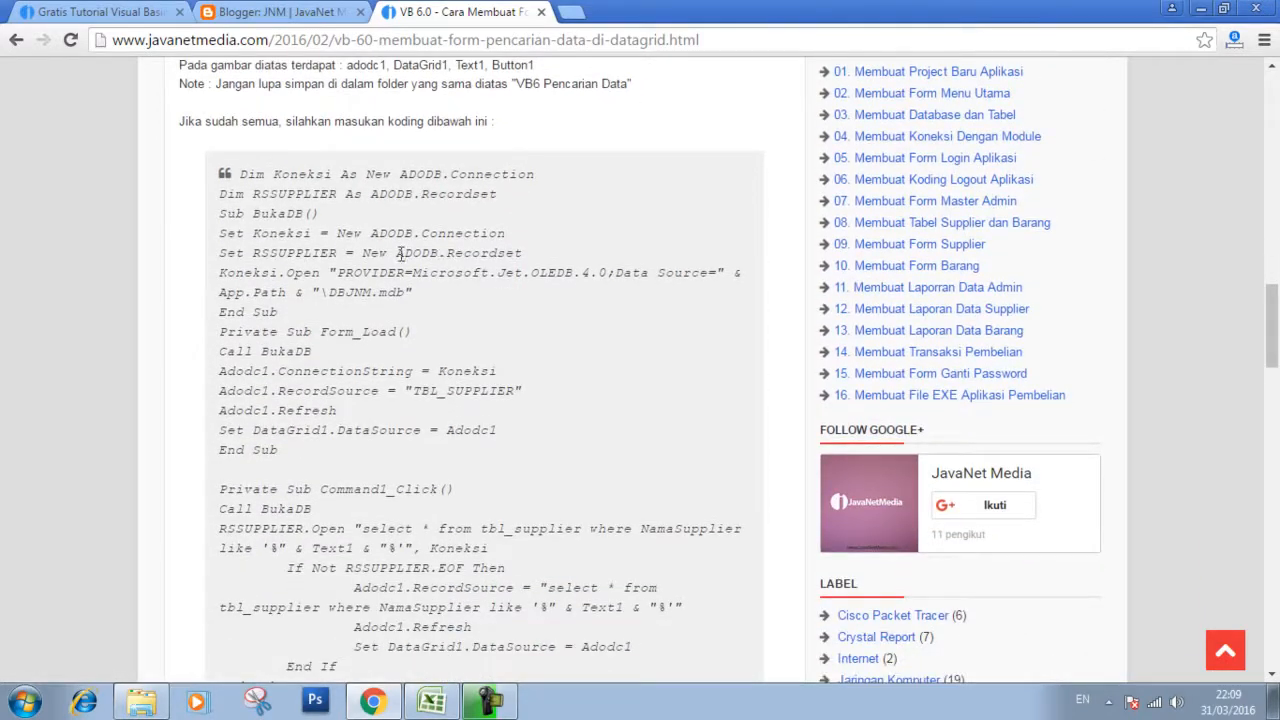
left_click_drag(241, 167, 477, 514)
scroll(505, 495, "down", 2)
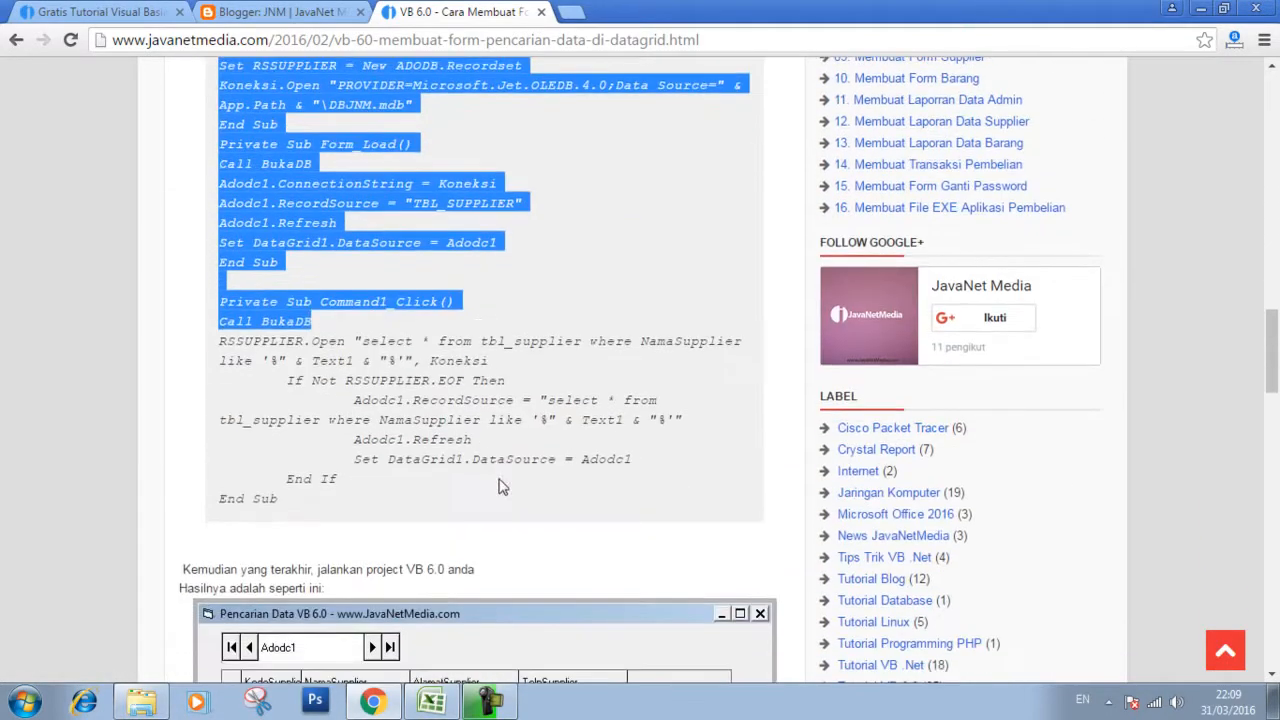
left_click(470, 424)
scroll(407, 446, "up", 1)
scroll(407, 446, "up", 2)
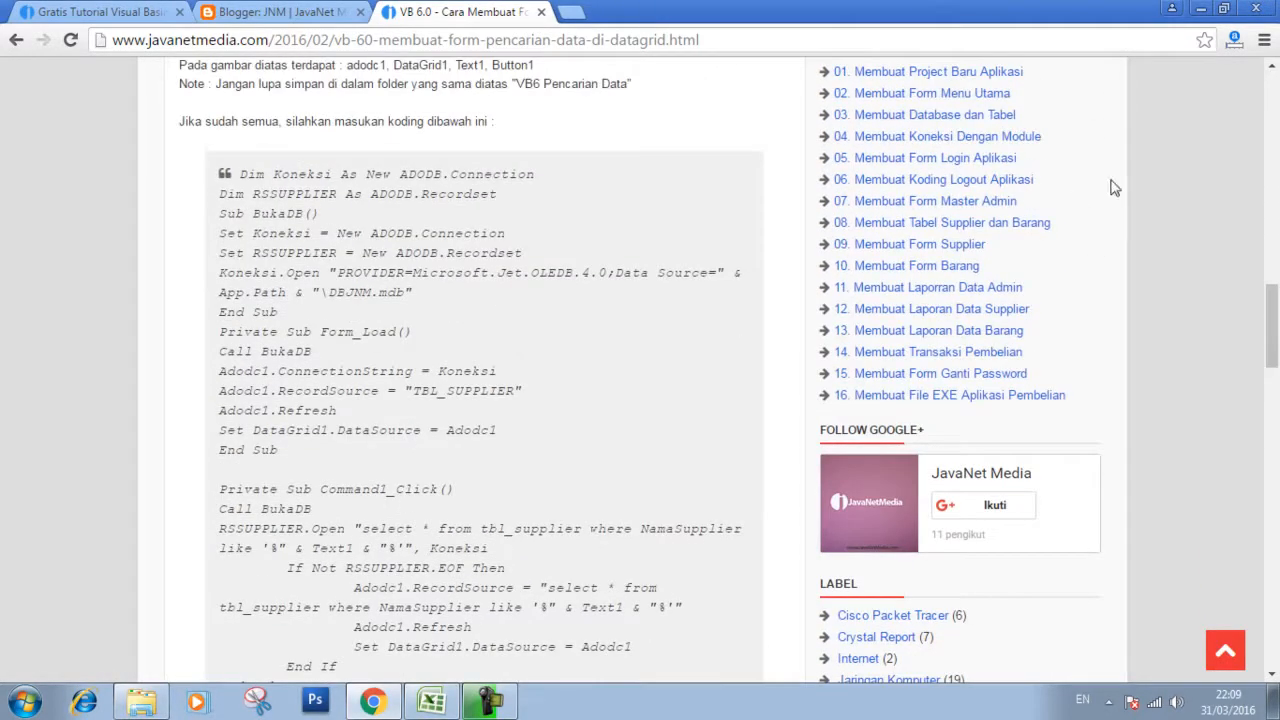
left_click(1201, 8)
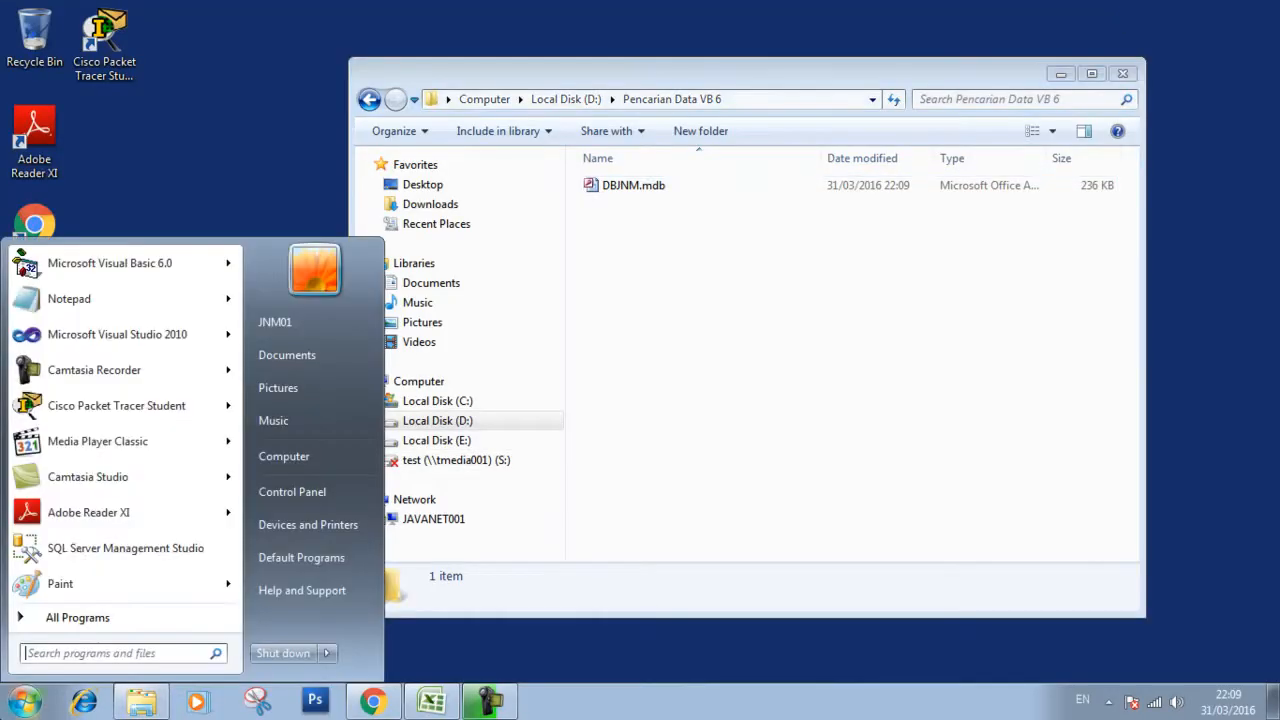
- Launch Microsoft Visual Basic 6.0 and create a new Standard EXE project
left_click(24, 700)
left_click(148, 268)
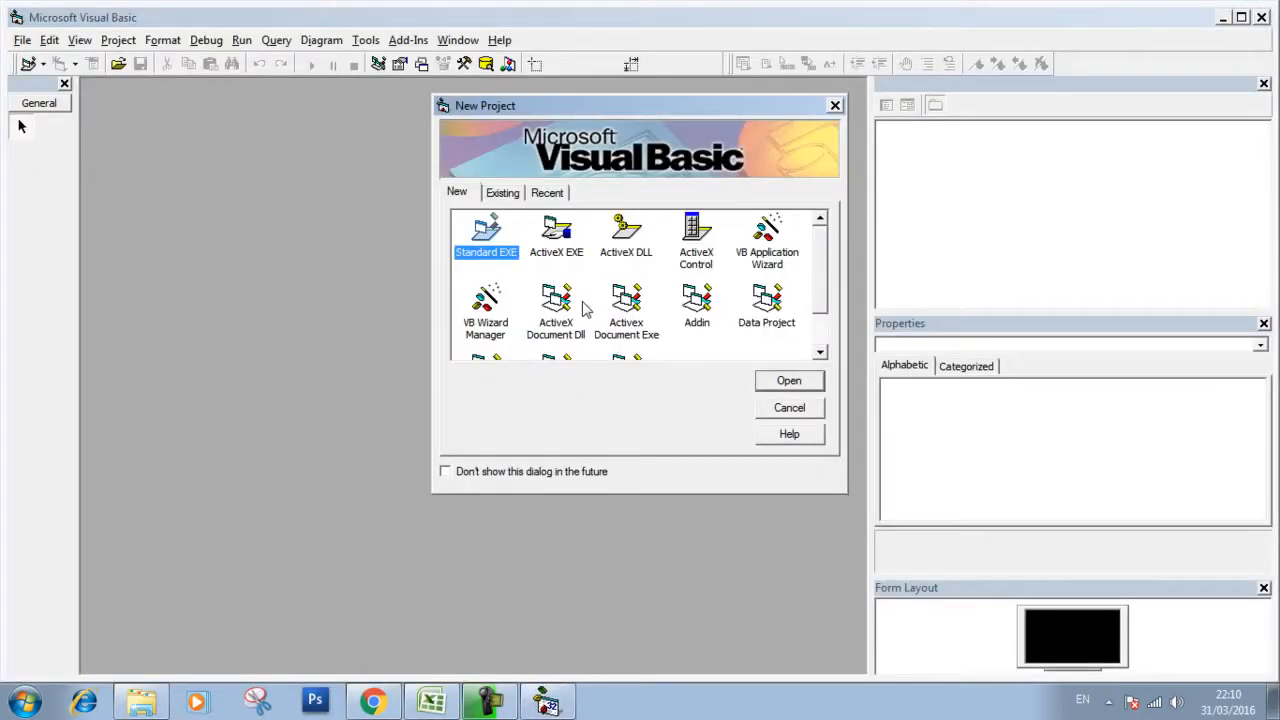
left_click(780, 381)
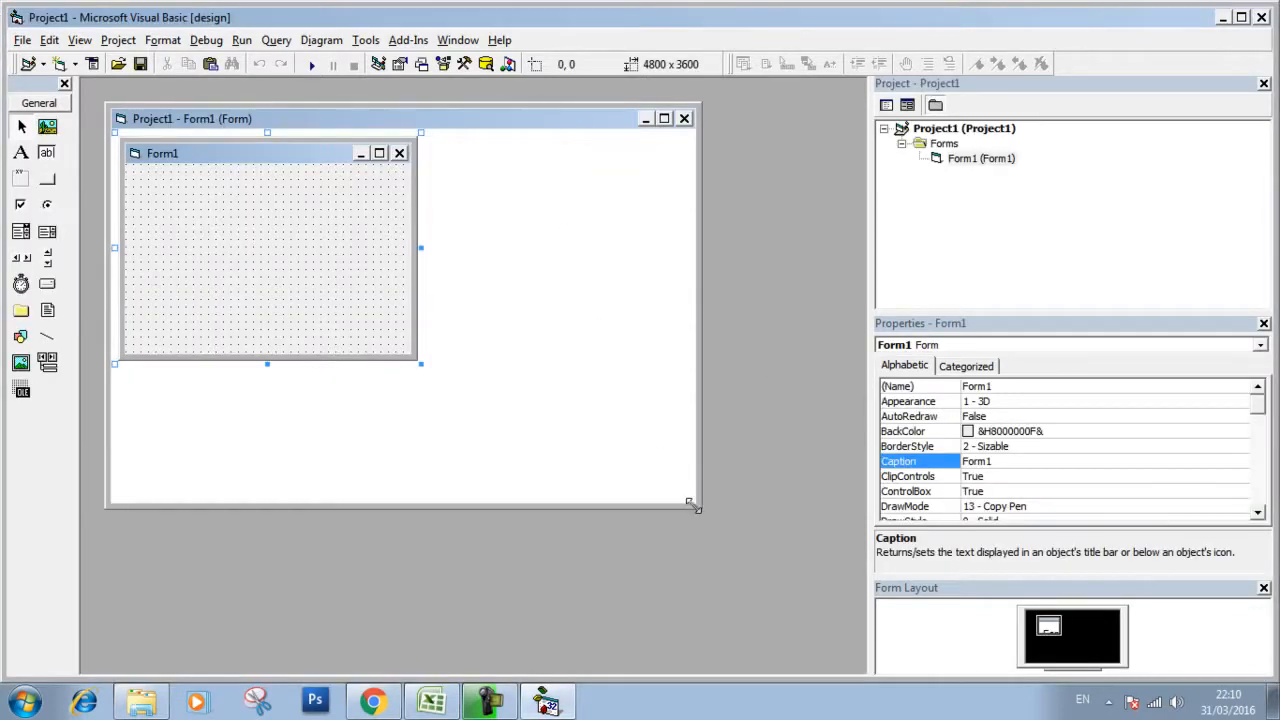
- Enlarge Form1 to about 9600 x 5925 and maximize its designer window
left_click_drag(700, 507, 808, 632)
left_click_drag(420, 371, 720, 510)
left_click(772, 119)
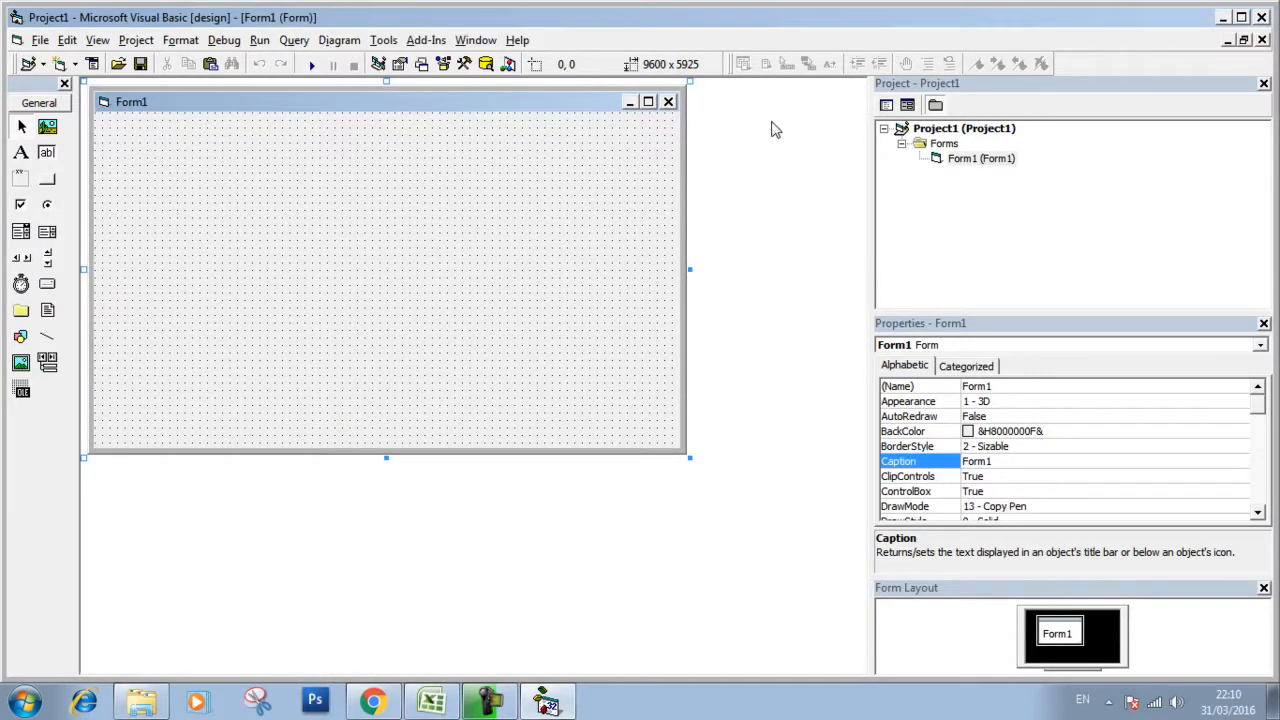
- Save the project into the Pencarian Data VB 6 folder on Local Disk (D:), as Form1.frm and Project1.vbp
left_click(40, 40)
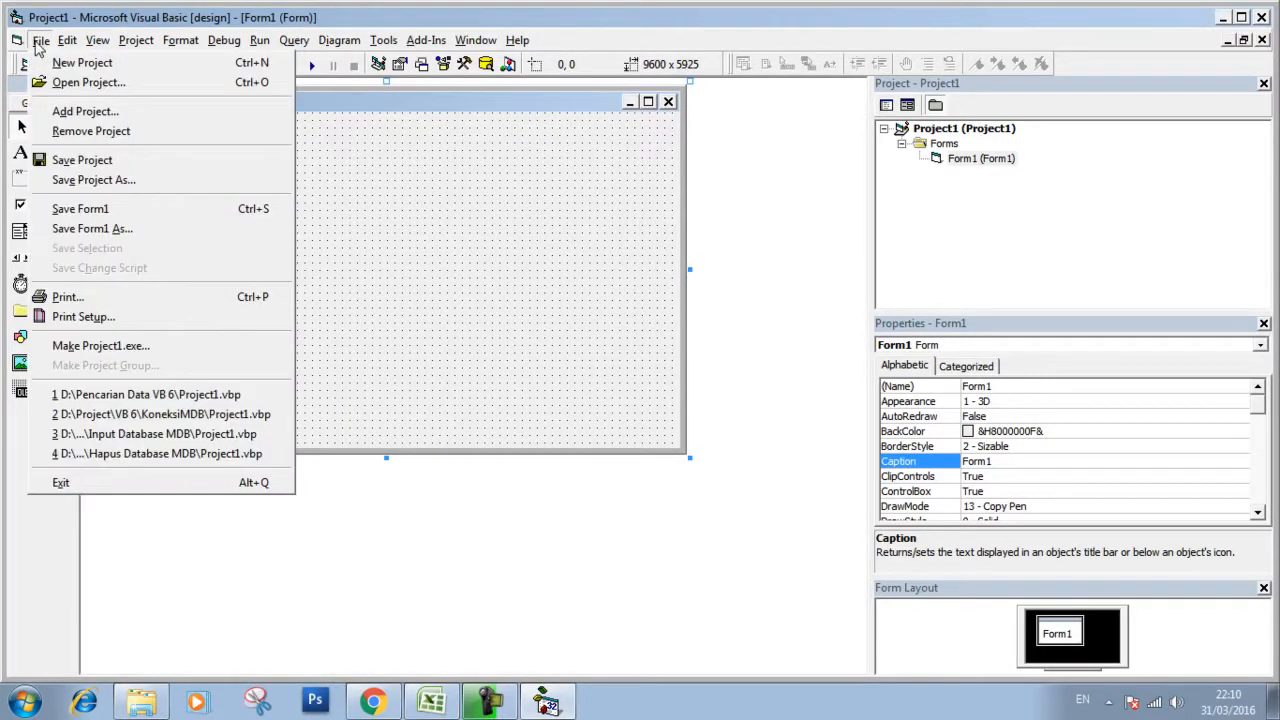
left_click(141, 161)
left_click(692, 174)
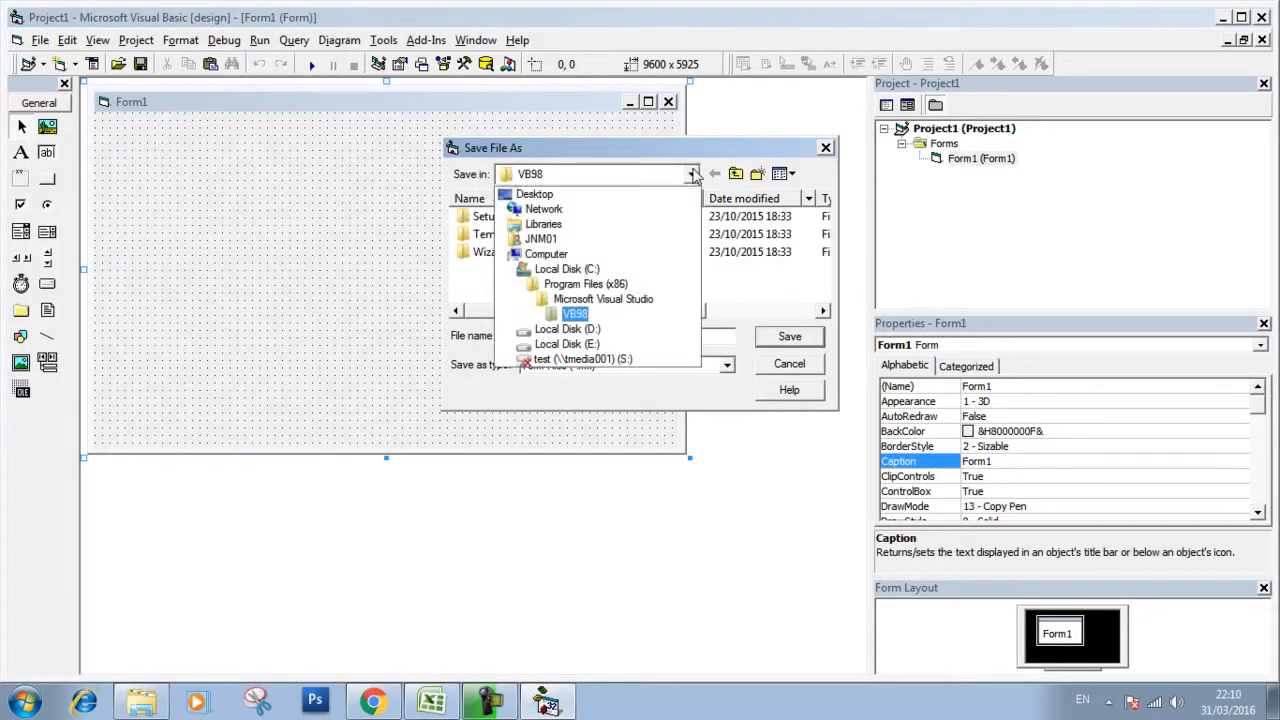
left_click(660, 330)
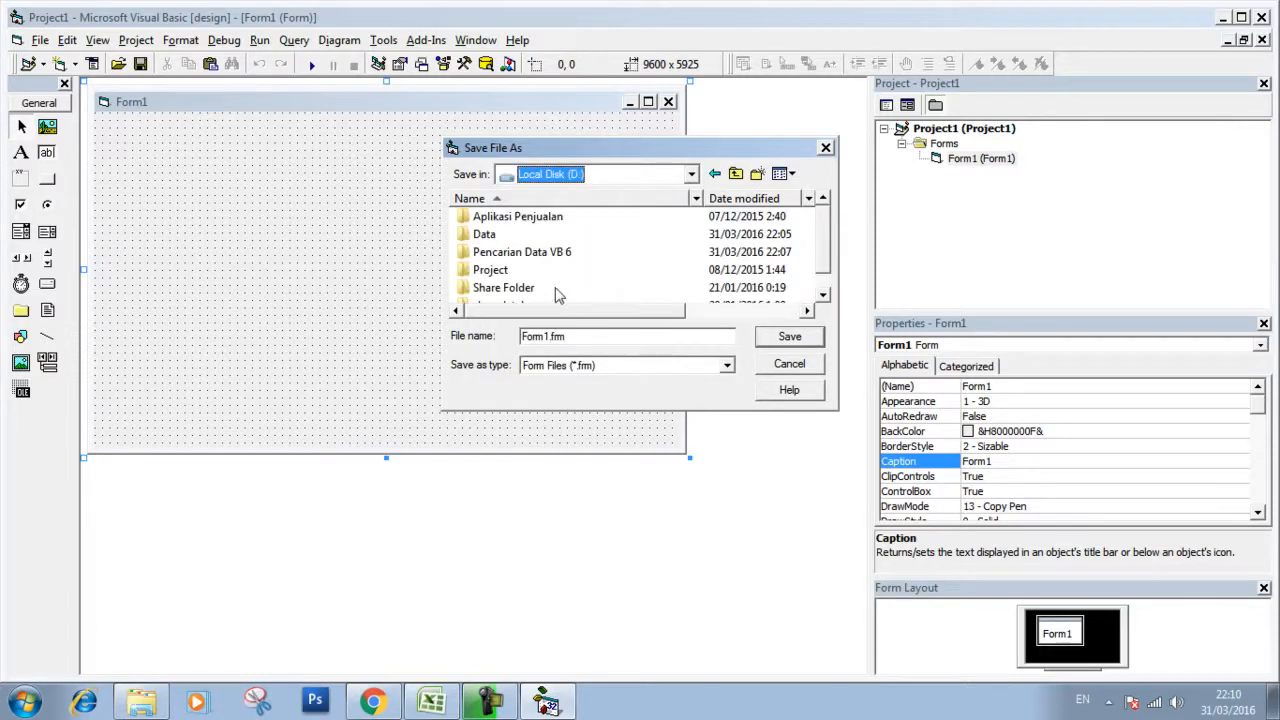
left_click(538, 254)
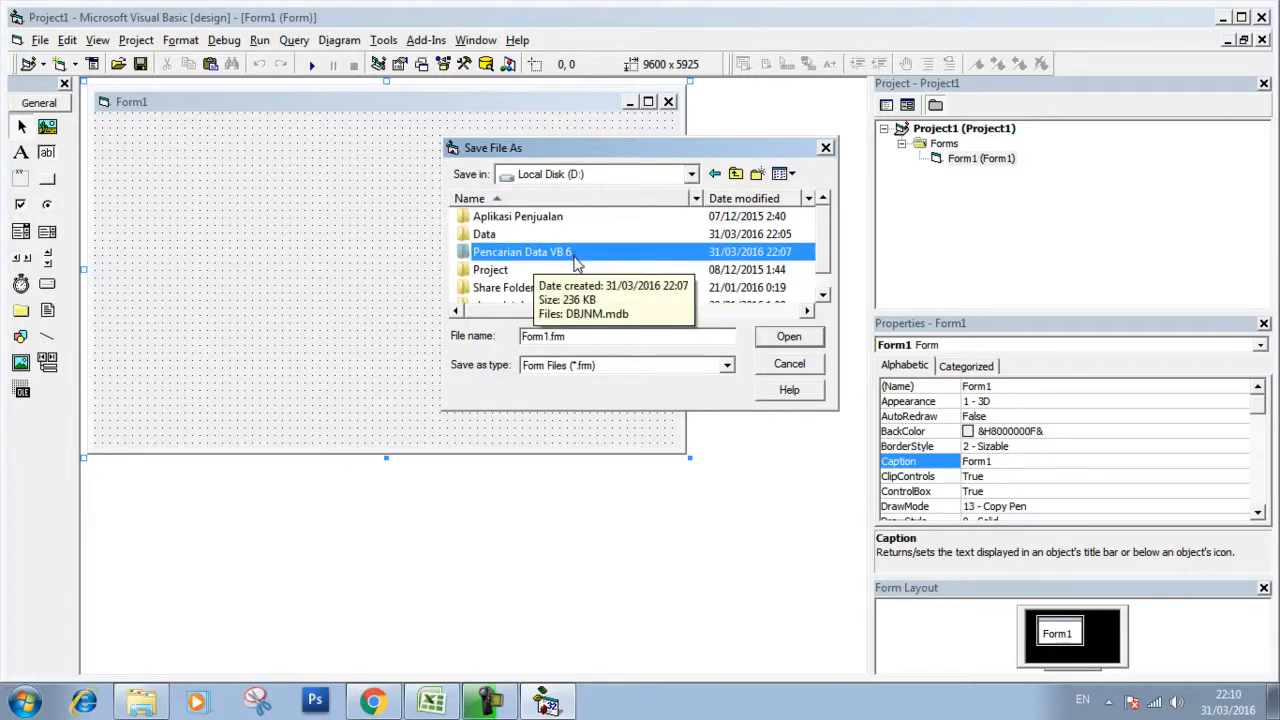
double_click(576, 256)
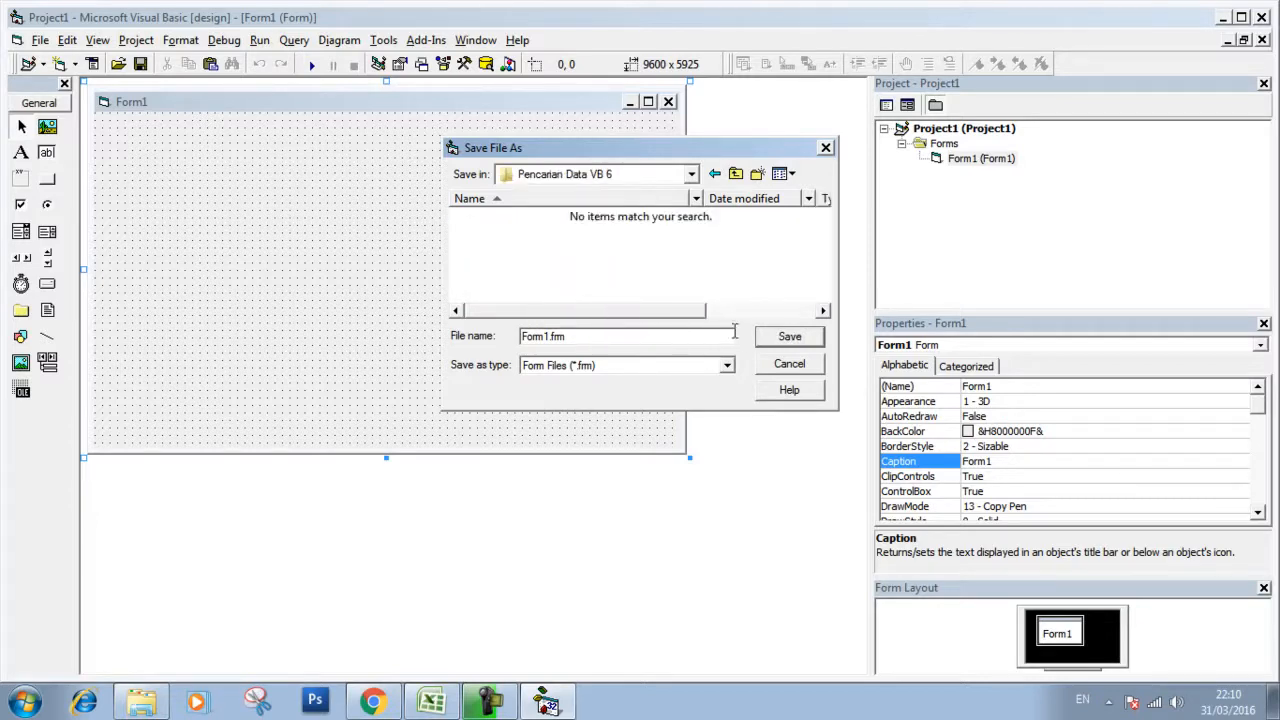
left_click(780, 338)
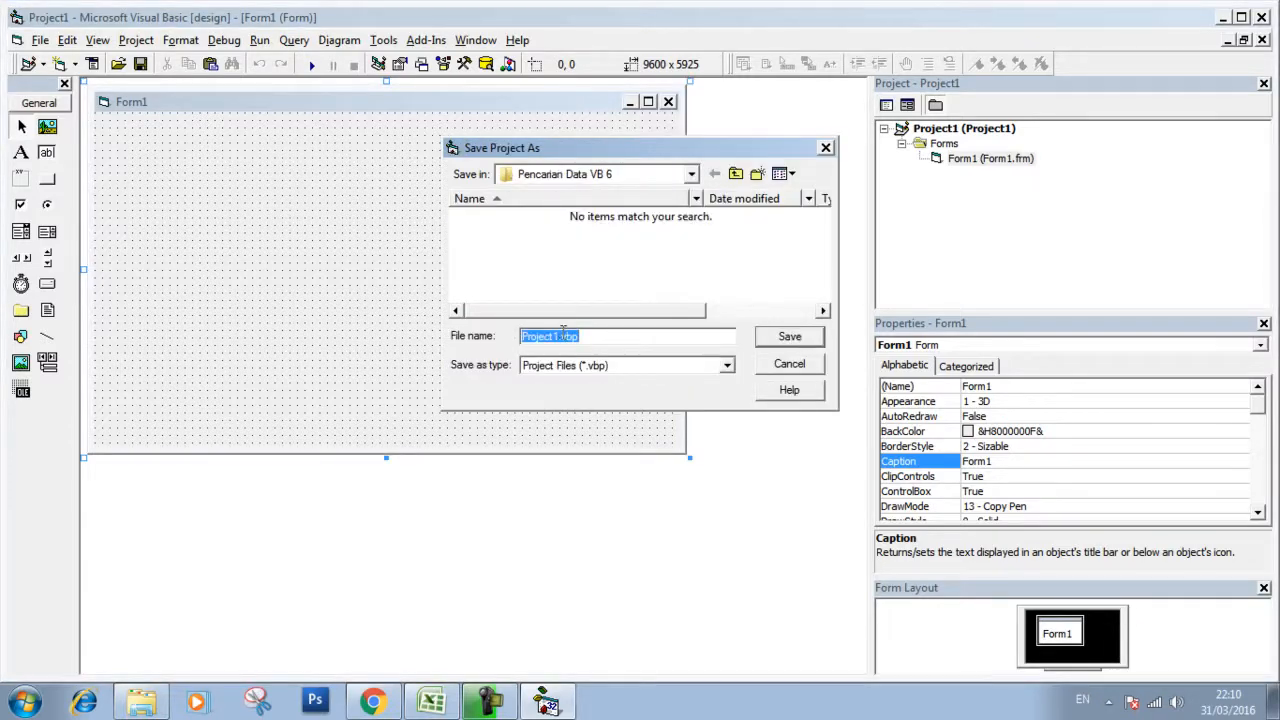
left_click(789, 339)
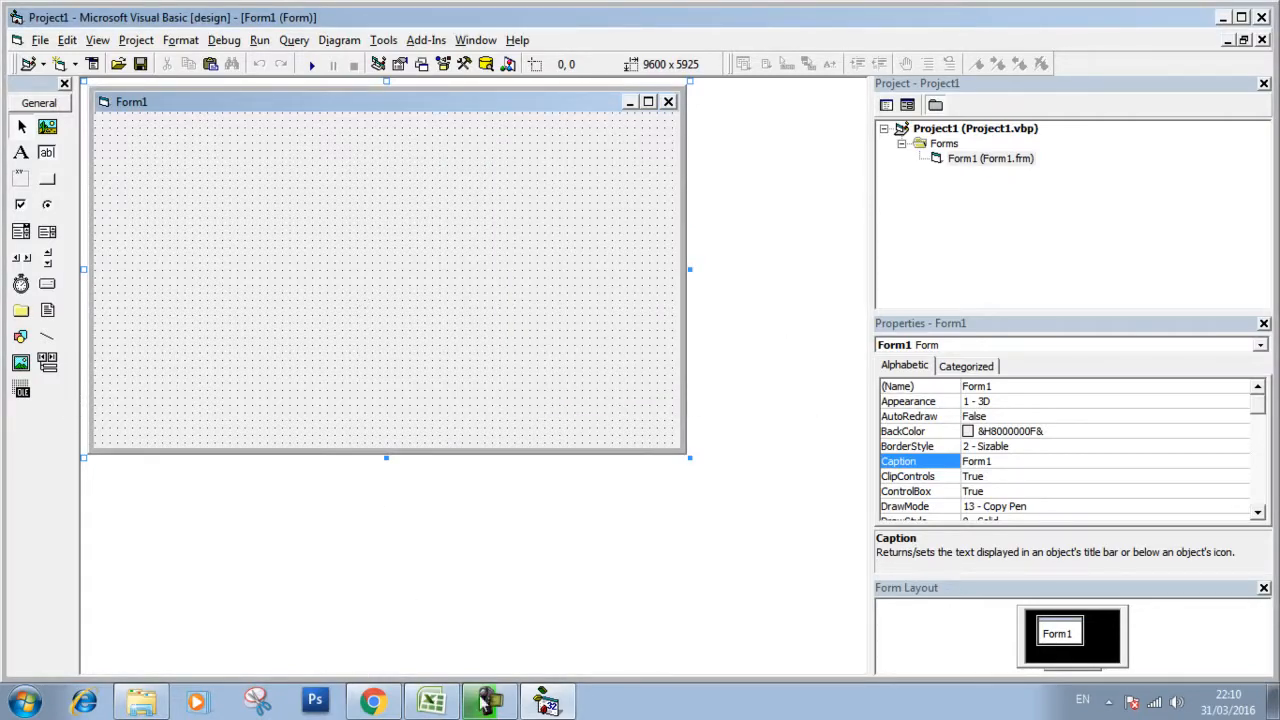
- Review the form1 design picture and its list of controls in the Chrome tutorial and return to Visual Basic
left_click(374, 702)
scroll(451, 474, "down", 3)
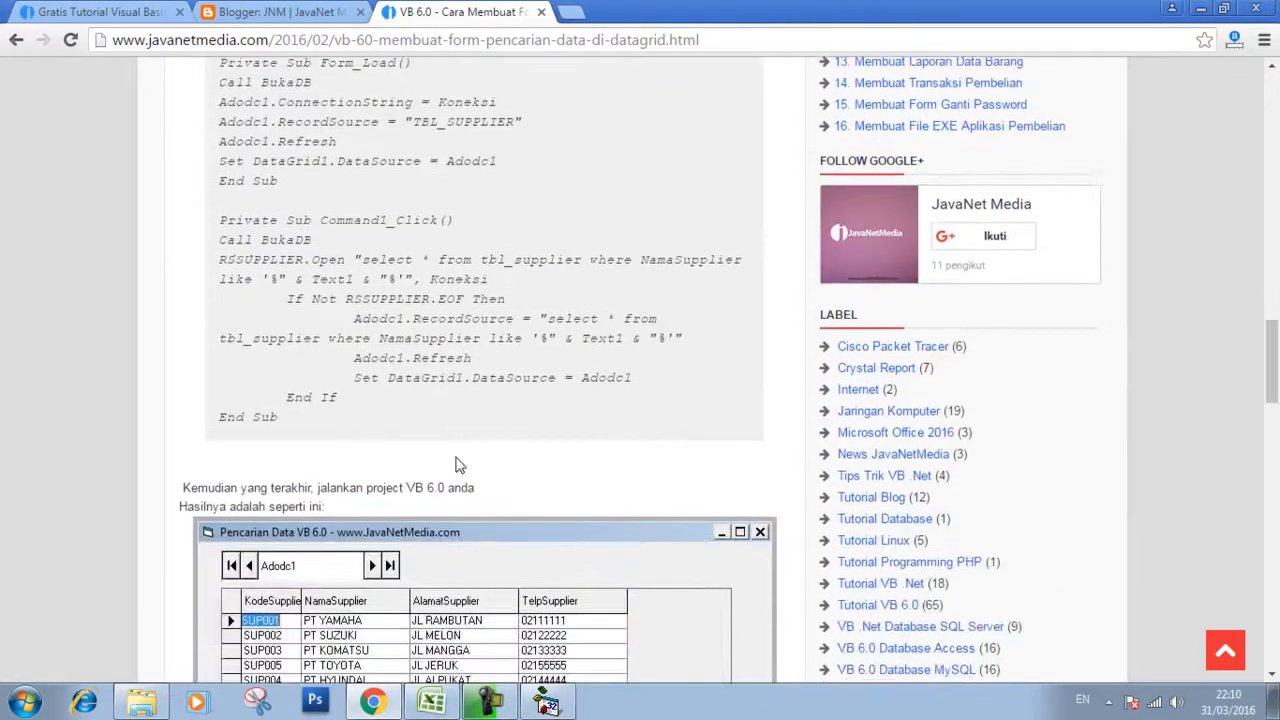
scroll(451, 463, "up", 6)
scroll(455, 463, "up", 2)
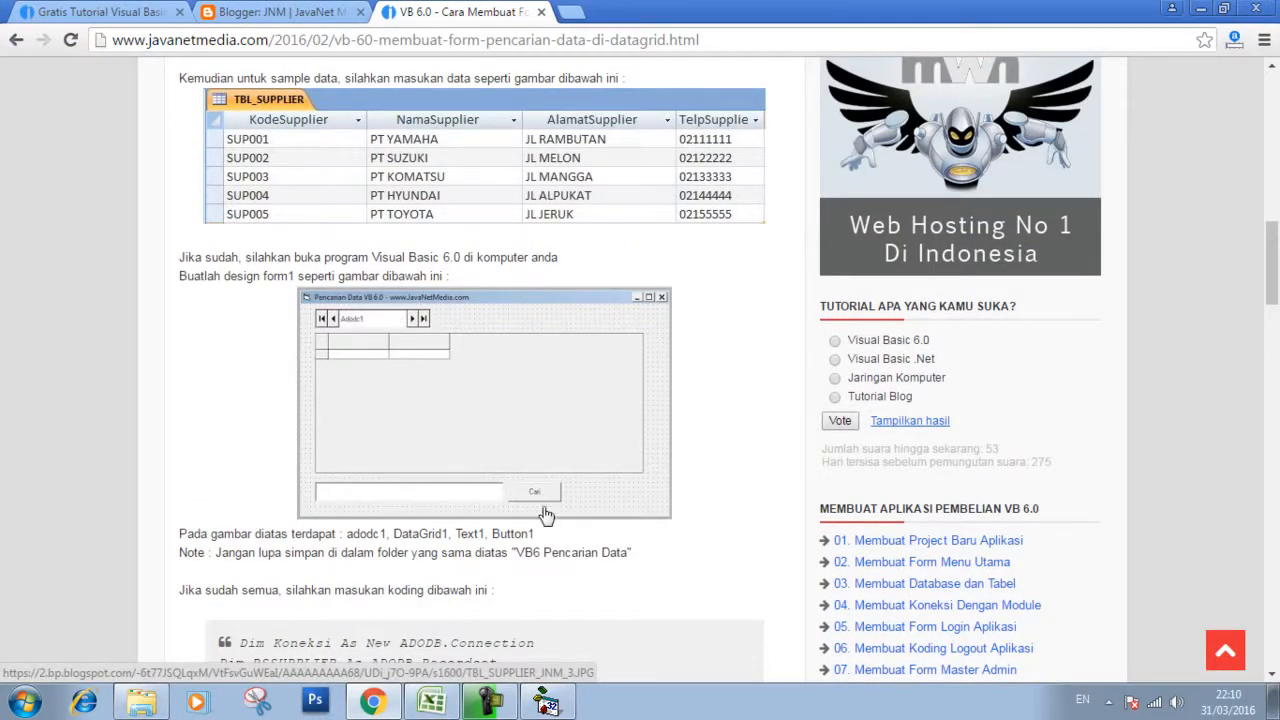
left_click(548, 703)
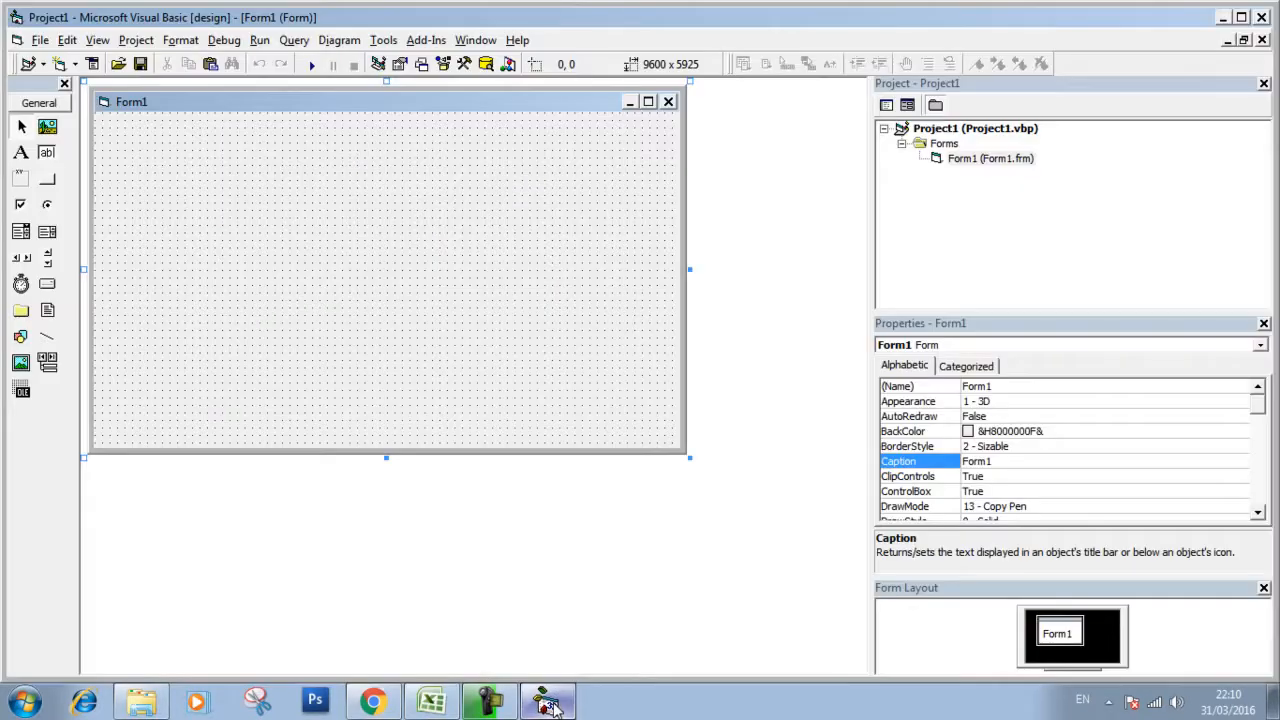
- Add the Microsoft ADO Data Control 6.0 (OLEDB) and Microsoft DataGrid Control 6.0 (OLEDB) components to the toolbox
right_click(70, 420)
left_click(102, 428)
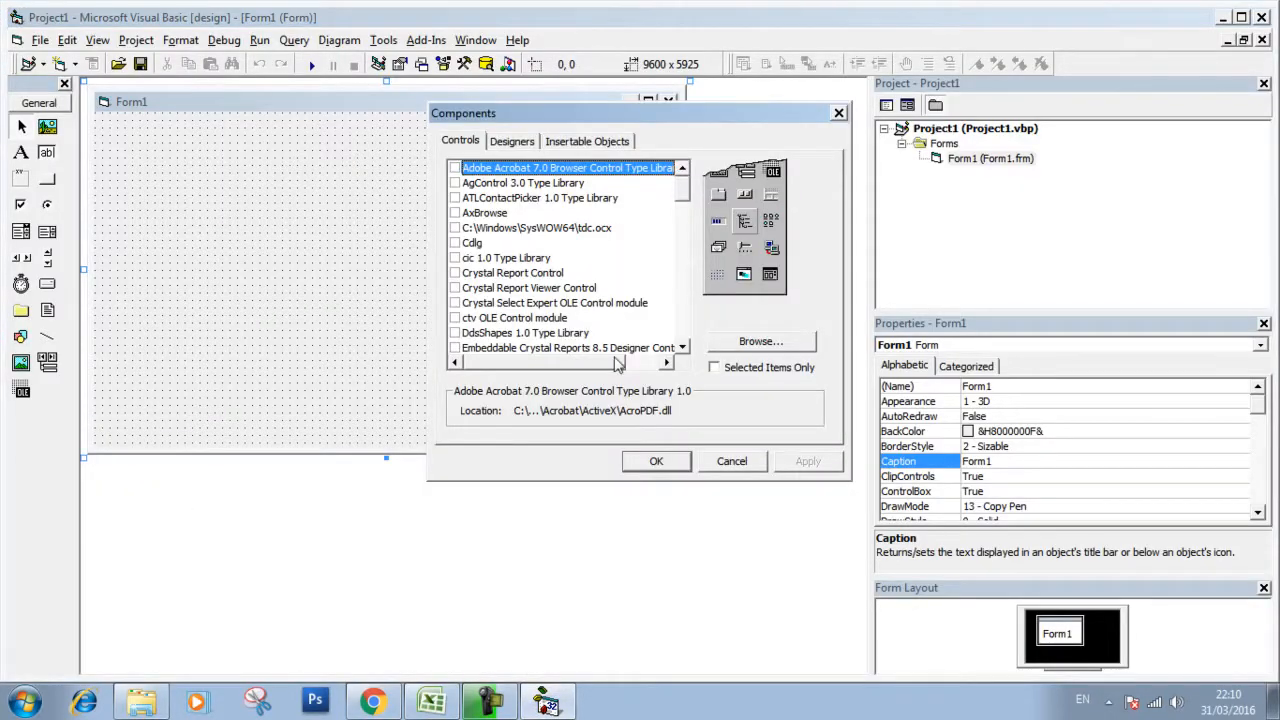
left_click_drag(680, 195, 680, 218)
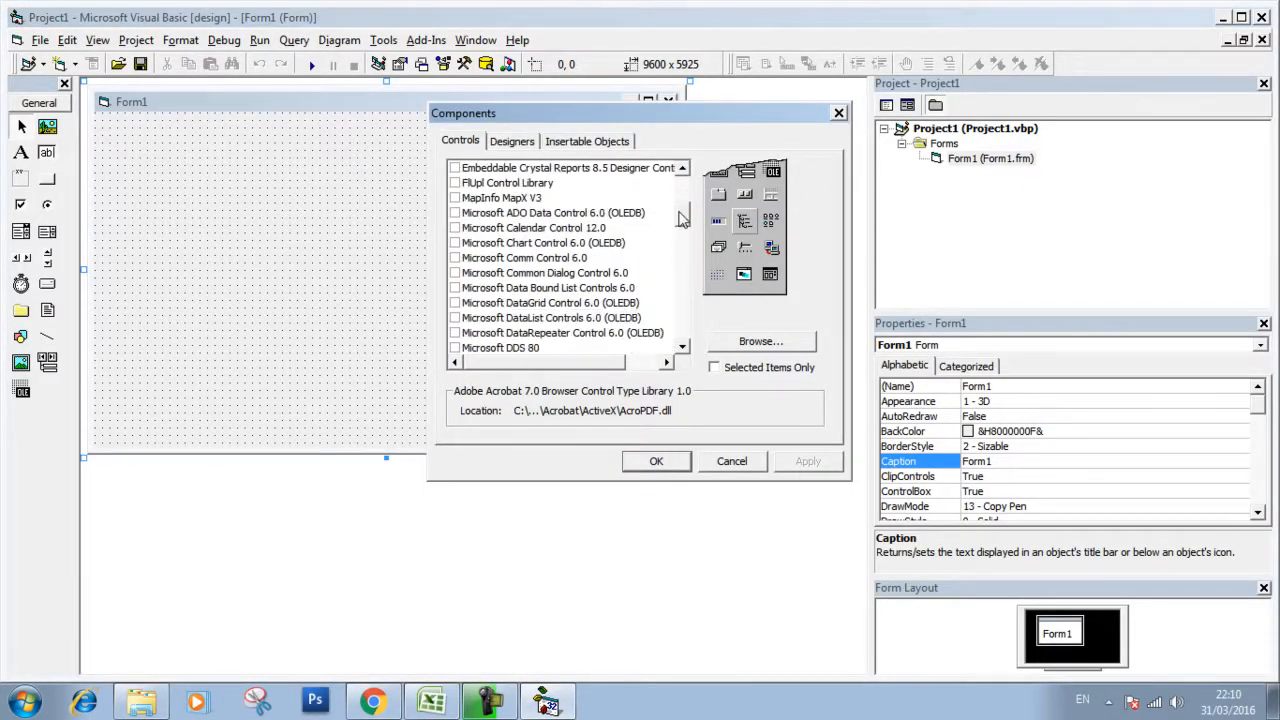
left_click(466, 214)
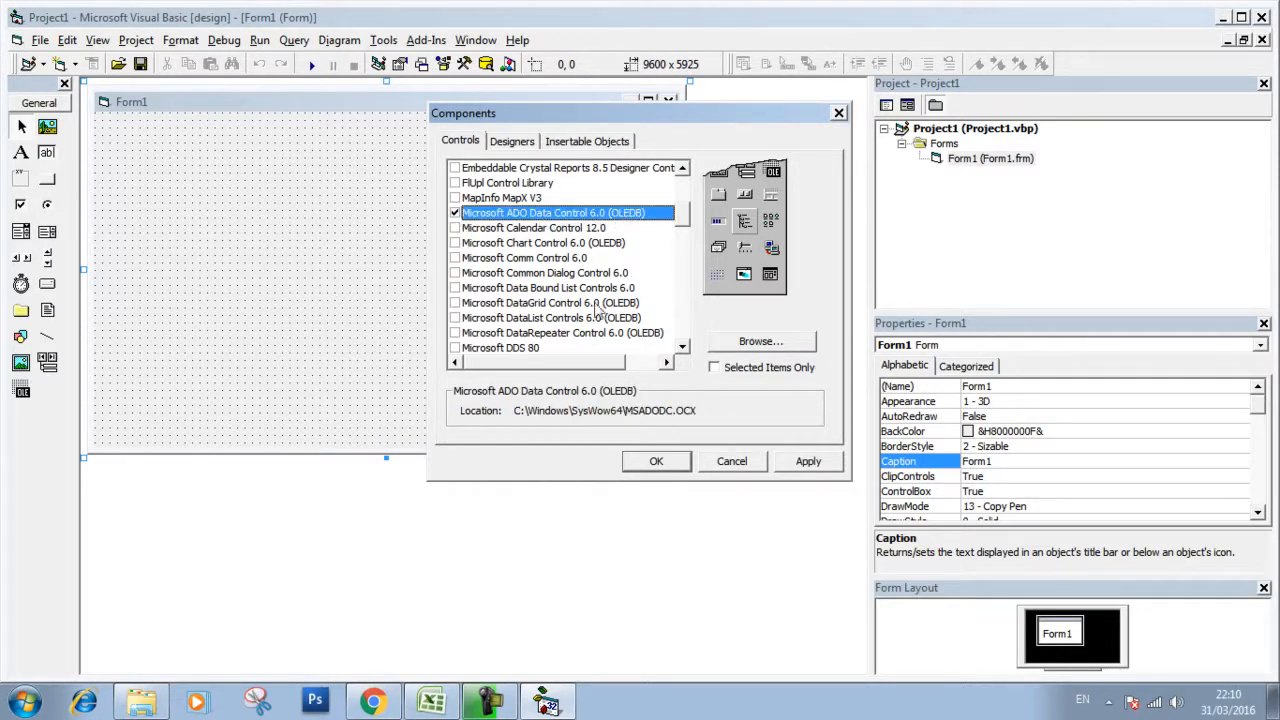
left_click(464, 305)
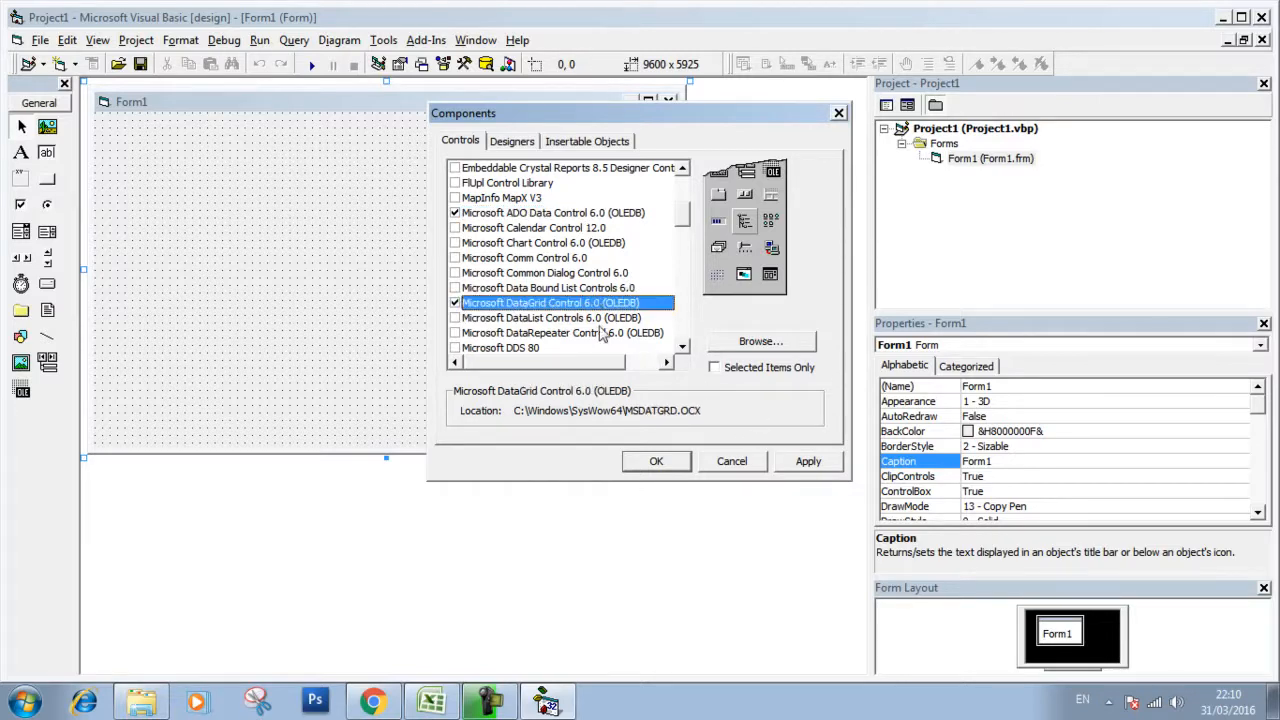
left_click(806, 463)
left_click(682, 464)
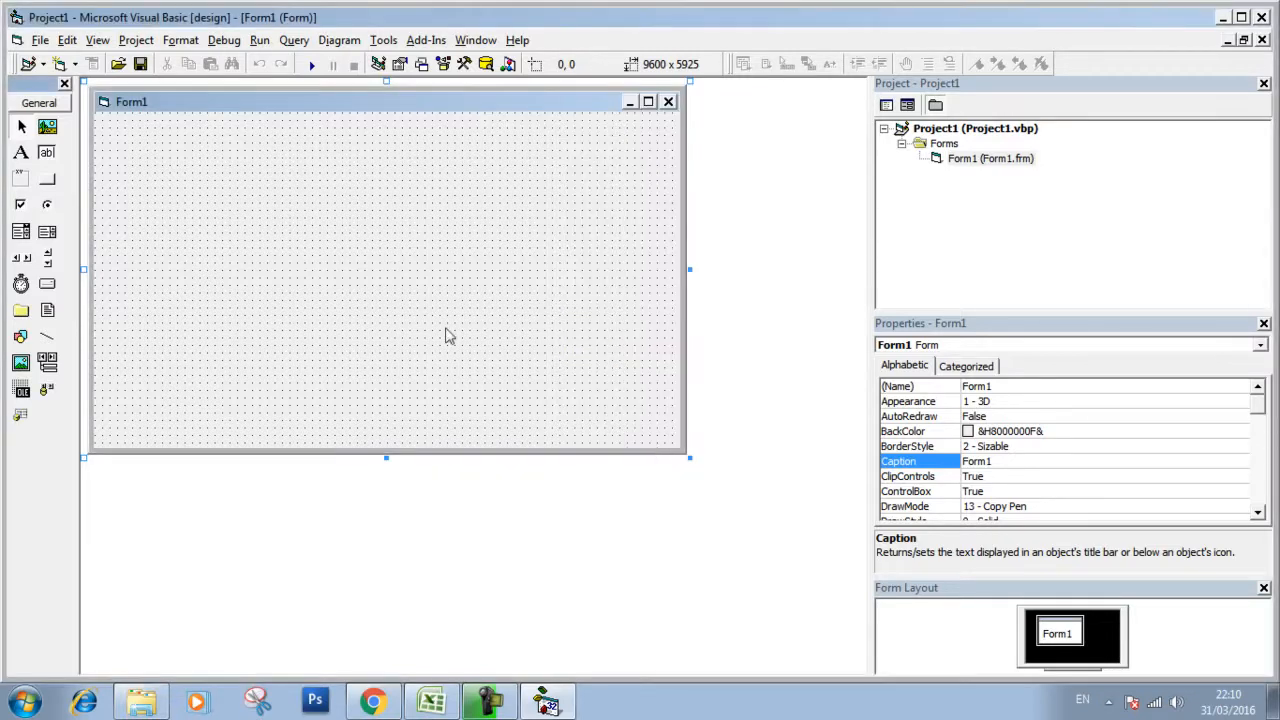
- Draw an ADO data control in Form1's upper left corner and a DataGrid below it spanning nearly the form's full width
left_click(47, 389)
left_click_drag(117, 129, 267, 157)
left_click(350, 214)
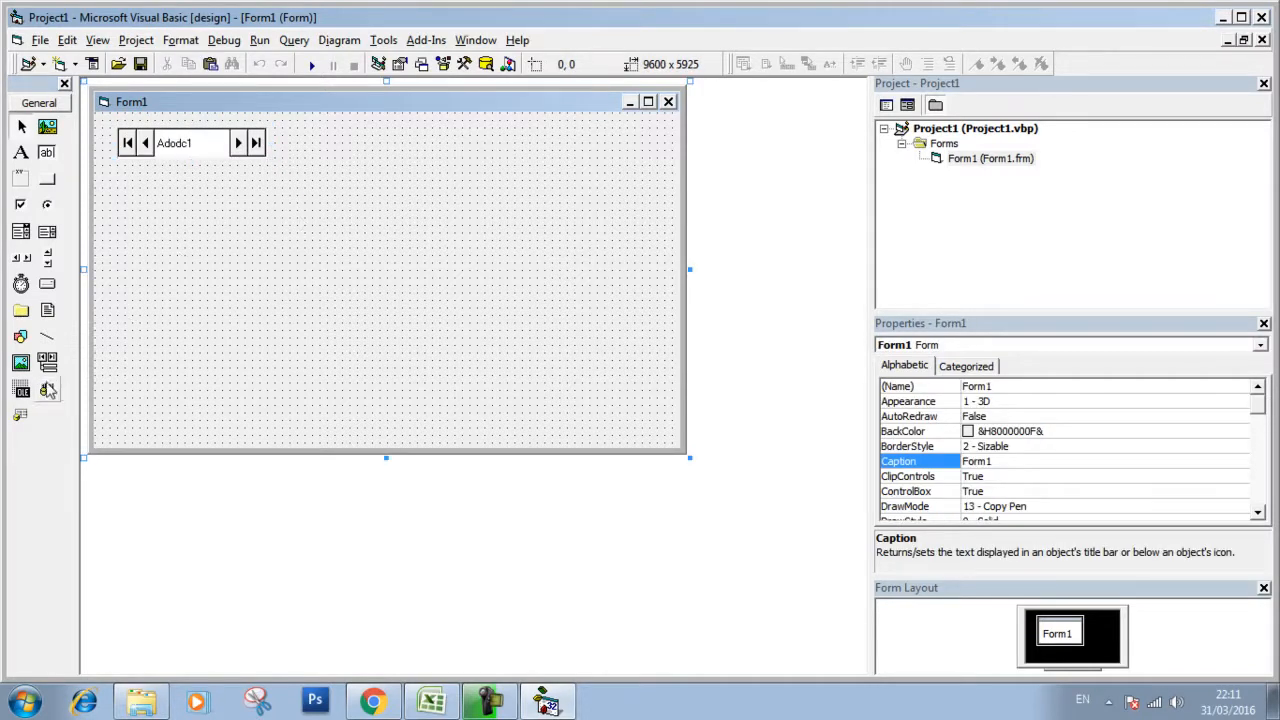
left_click_drag(118, 174, 664, 382)
- Draw a text box below the DataGrid's left half and a command button of about 1455 x 375 beside it
left_click(47, 152)
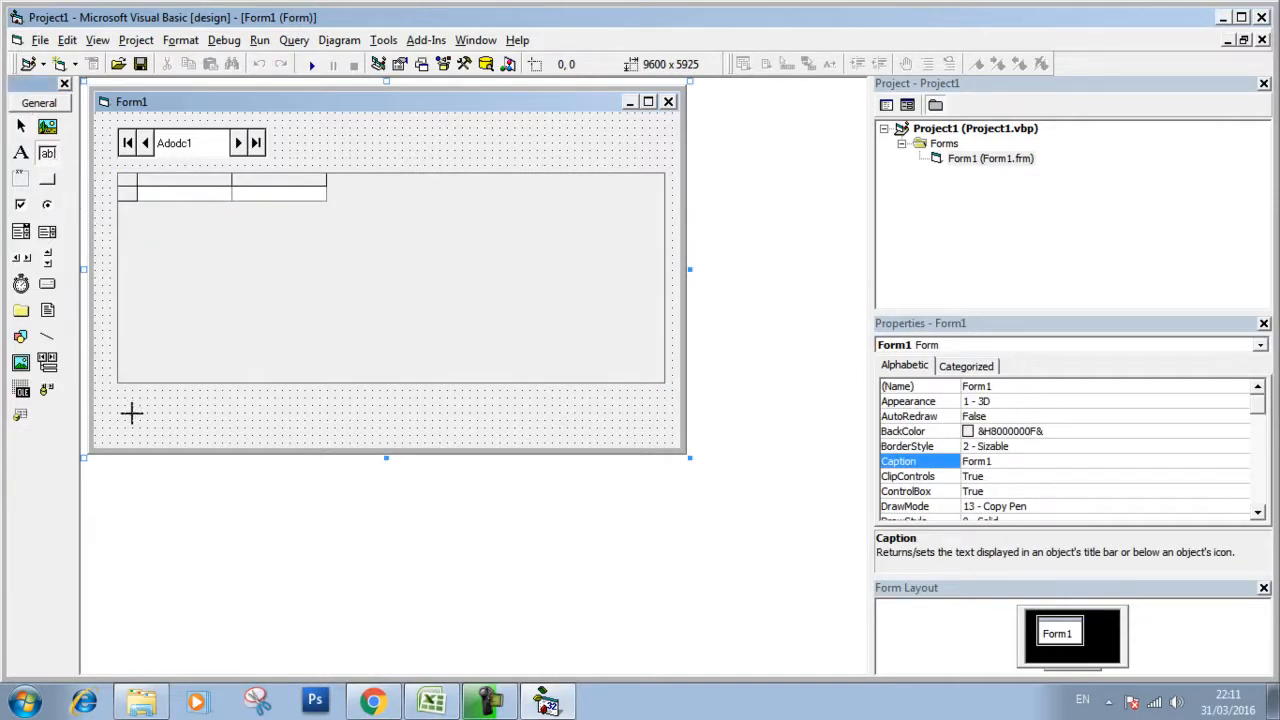
left_click_drag(118, 398, 372, 420)
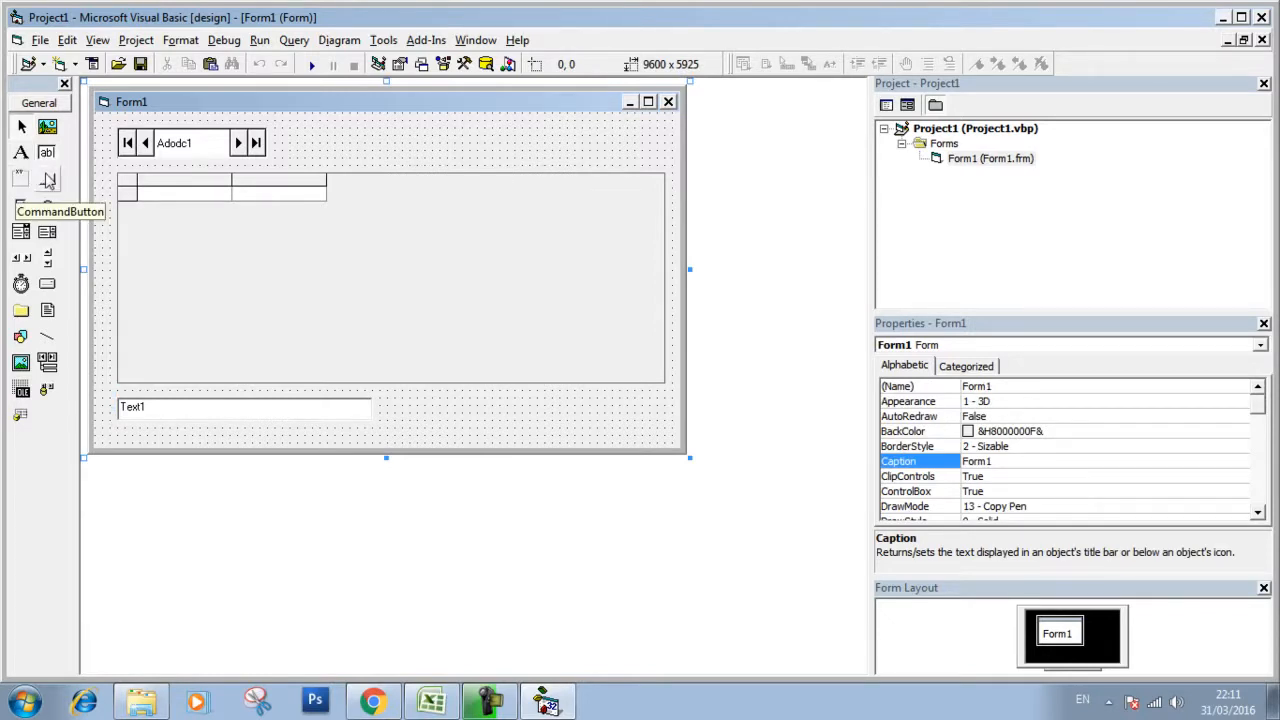
left_click(47, 180)
left_click_drag(383, 394, 481, 424)
left_click(531, 422)
- Set the command button's caption to Cari and select the form
left_click(470, 415)
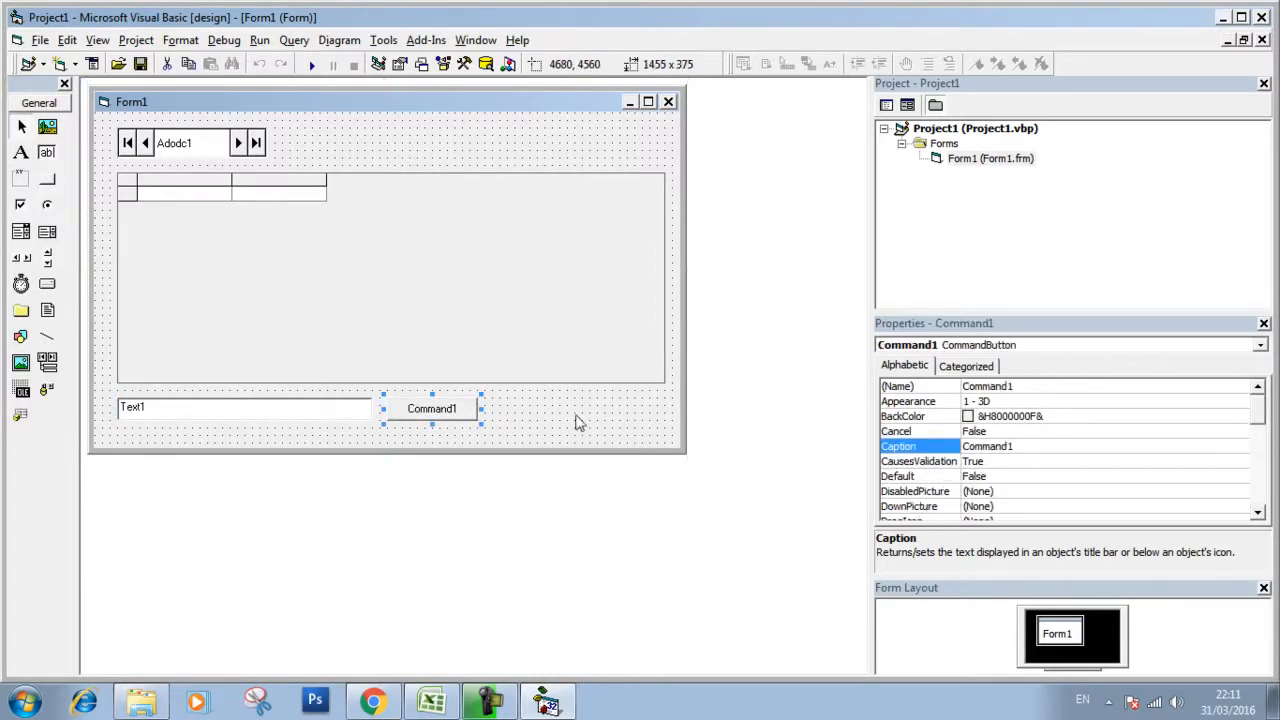
left_click(900, 448)
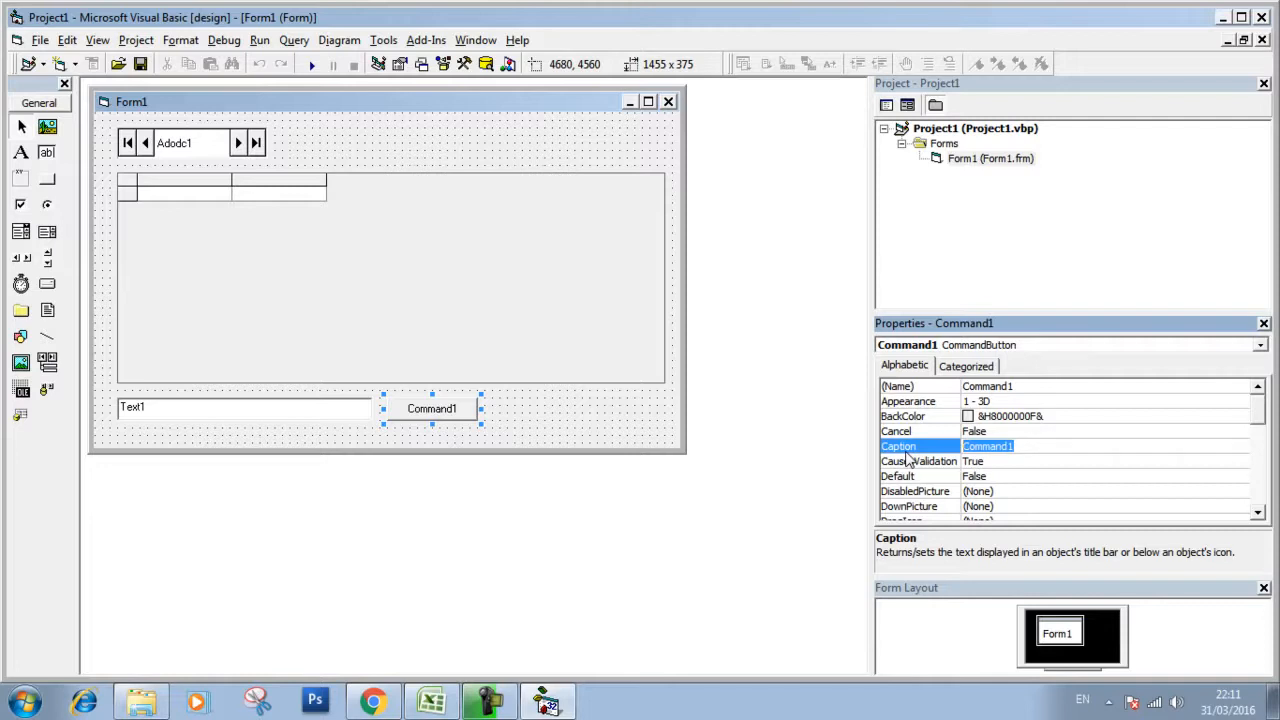
type("Cari")
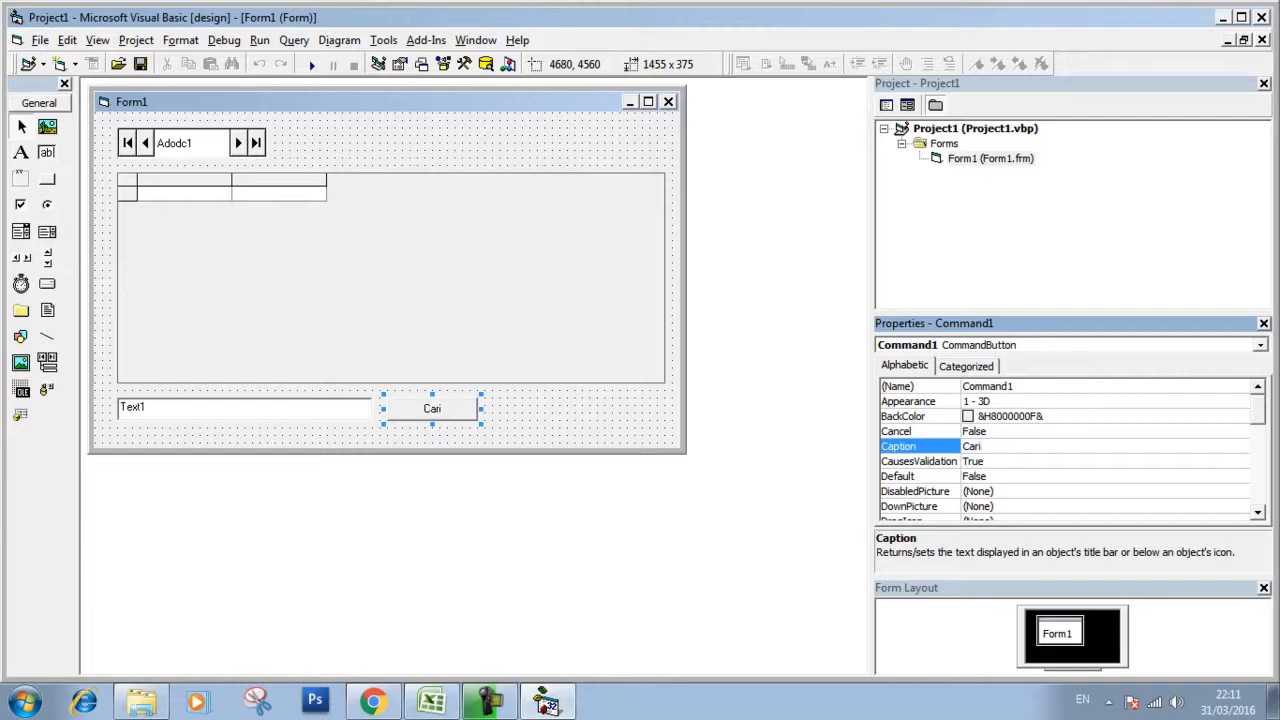
left_click(527, 441)
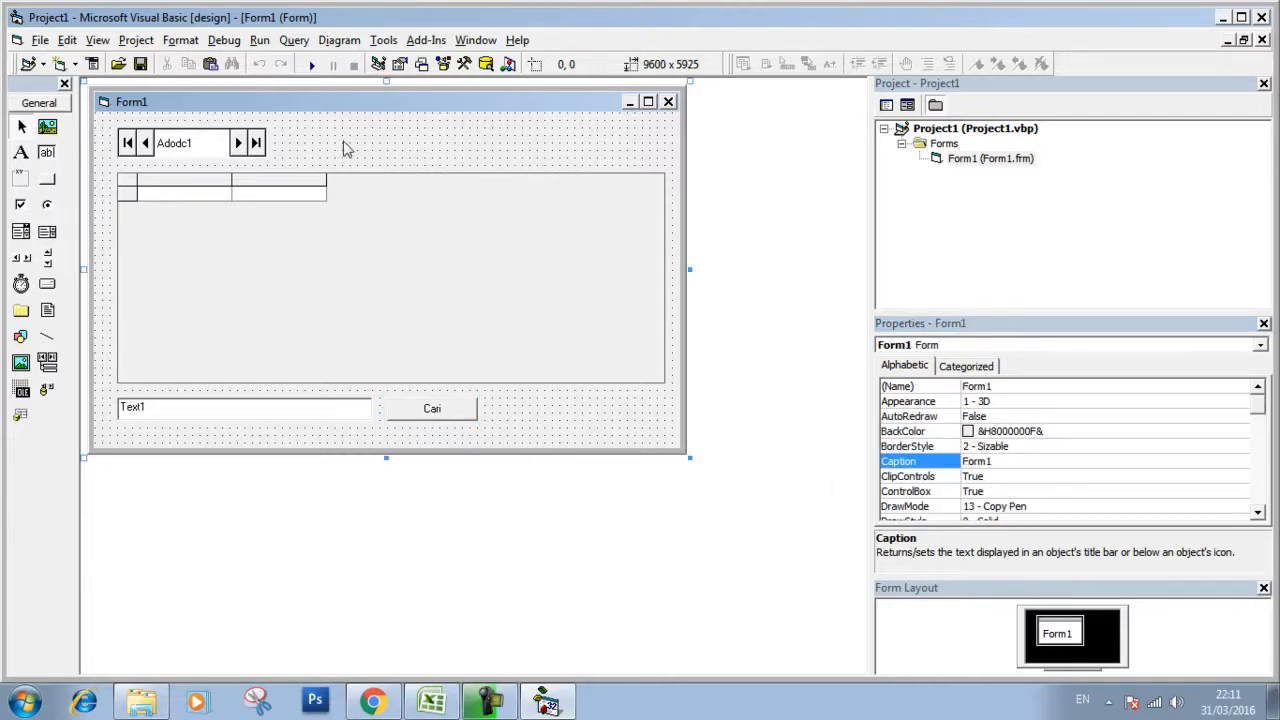
- Run the project to preview Form1, reposition the form on screen, and close it
left_click(311, 63)
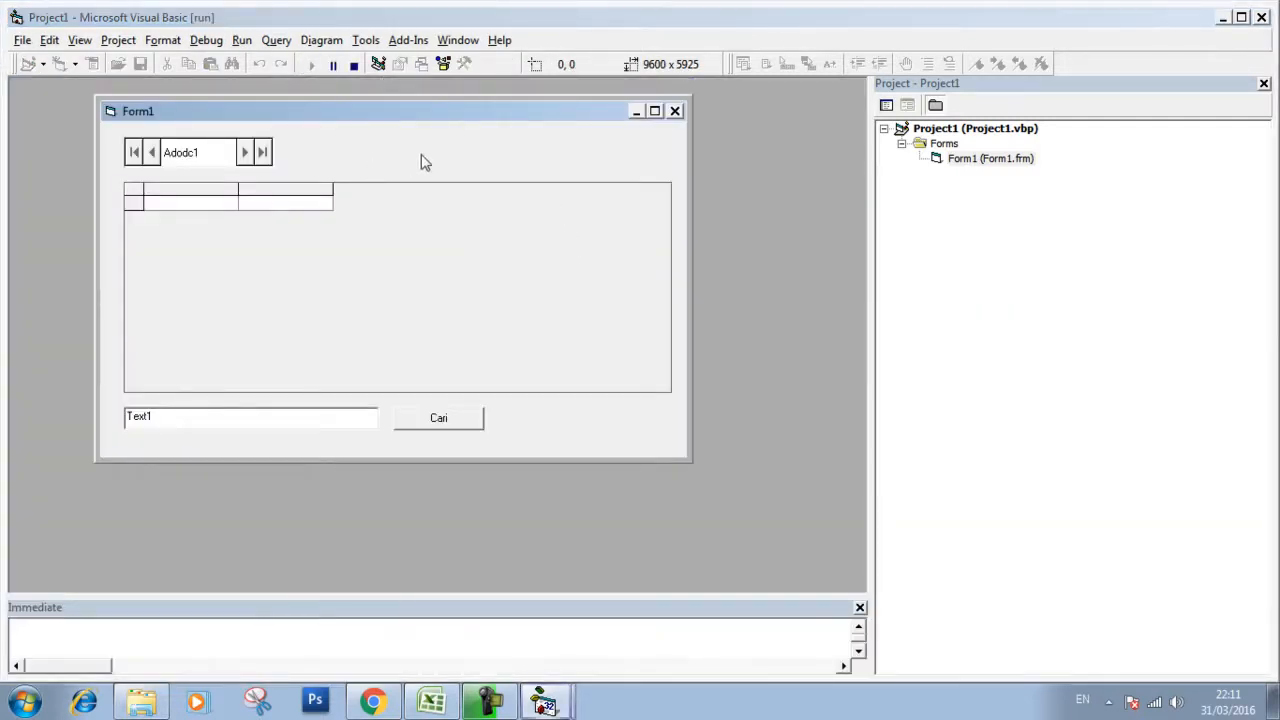
left_click_drag(378, 124, 536, 157)
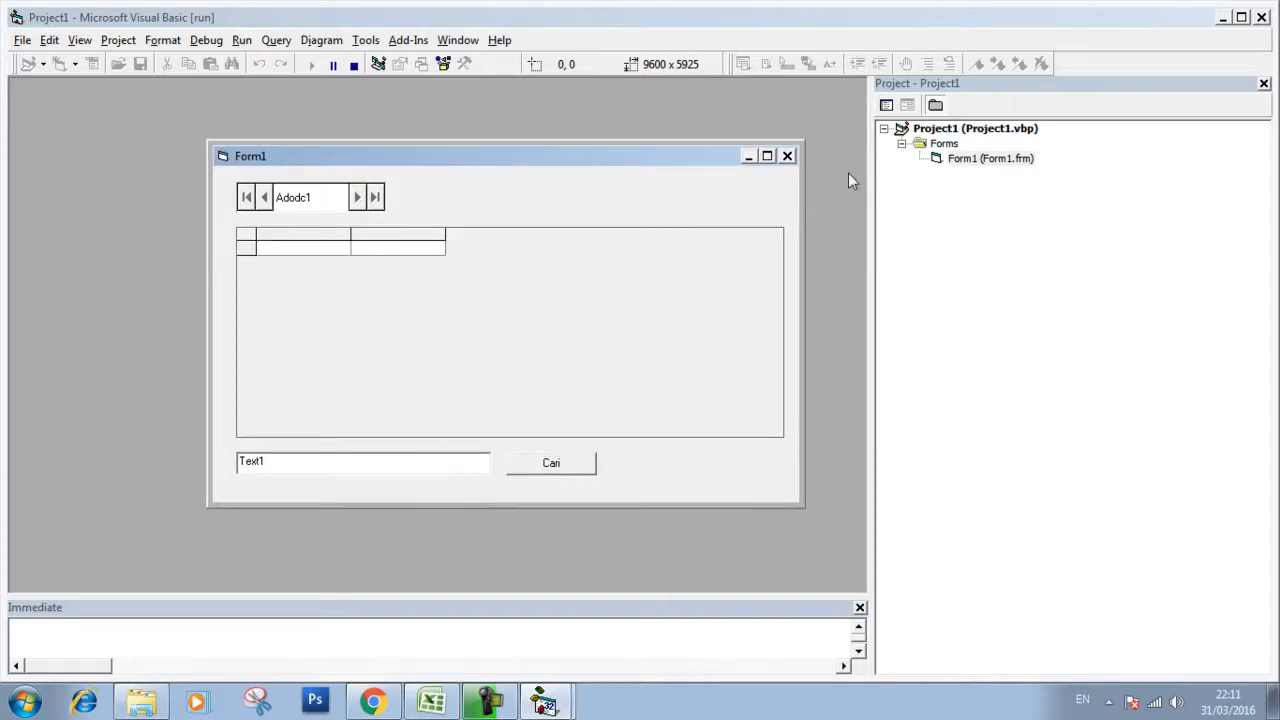
left_click(787, 156)
- Switch to Chrome and copy the tutorial's full code listing, from the Dim Koneksi line through the final End Sub
left_click(372, 703)
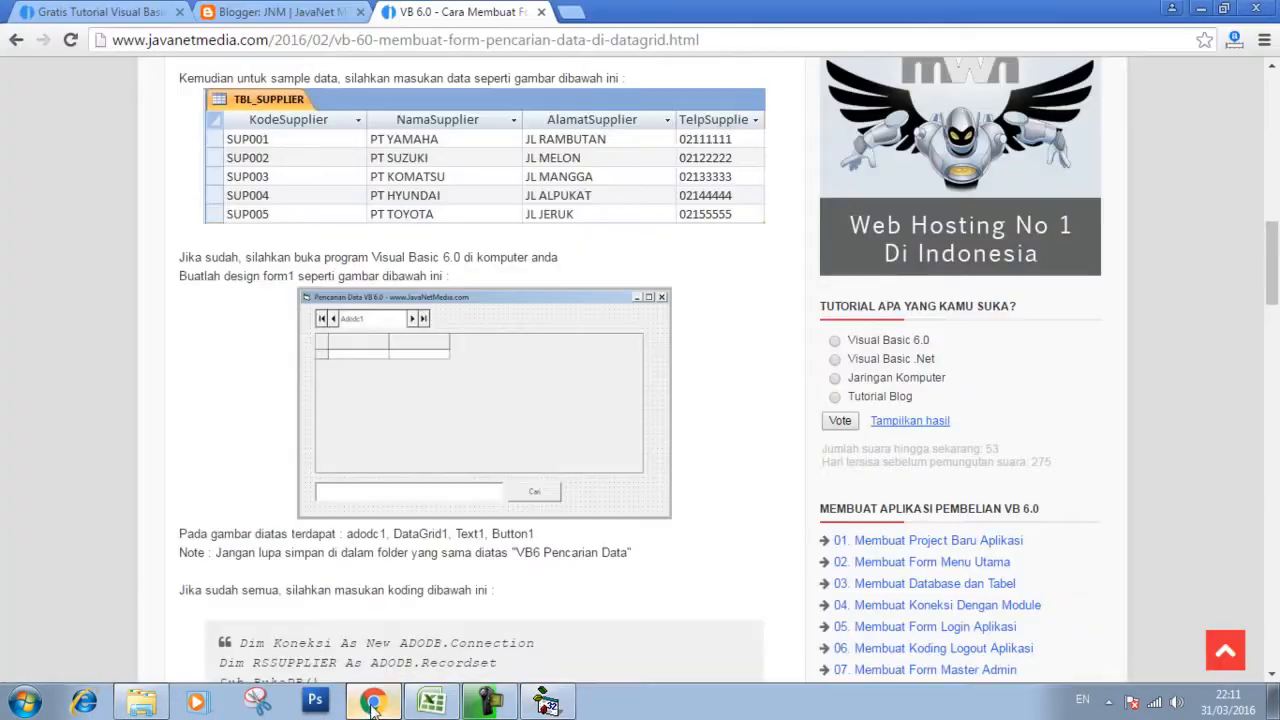
scroll(429, 414, "down", 6)
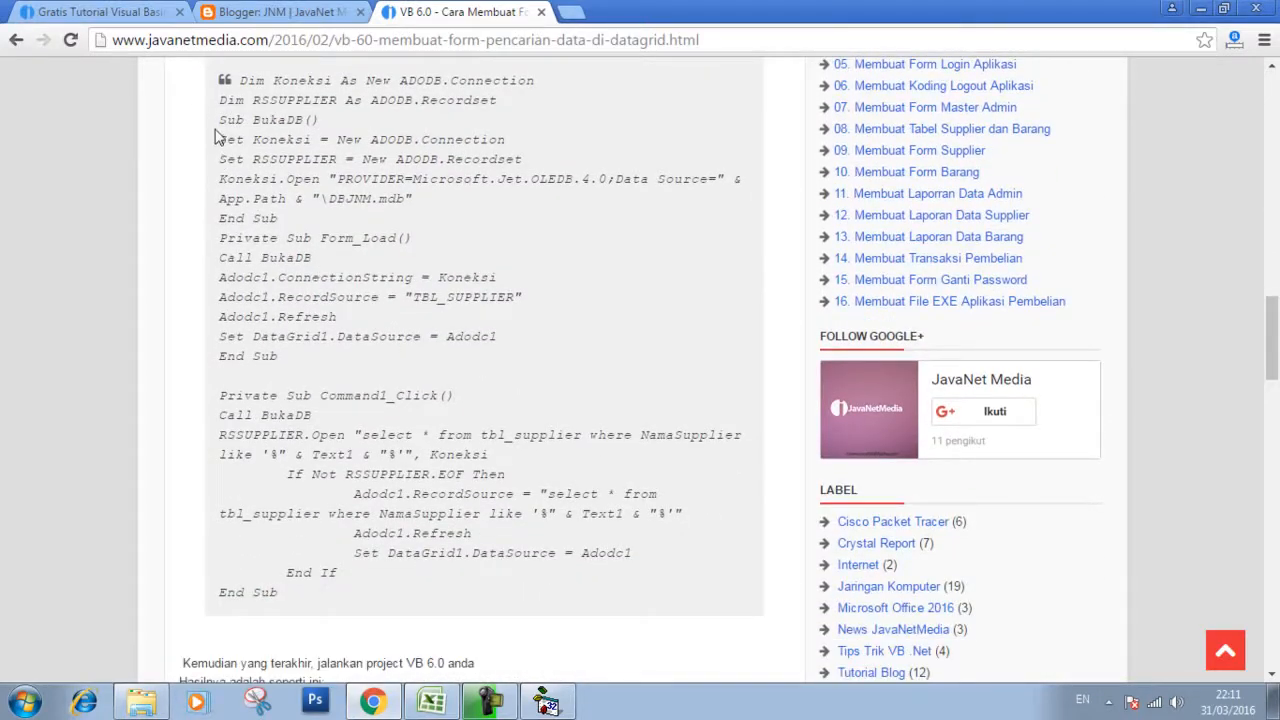
left_click_drag(238, 80, 372, 578)
right_click(362, 490)
left_click(395, 506)
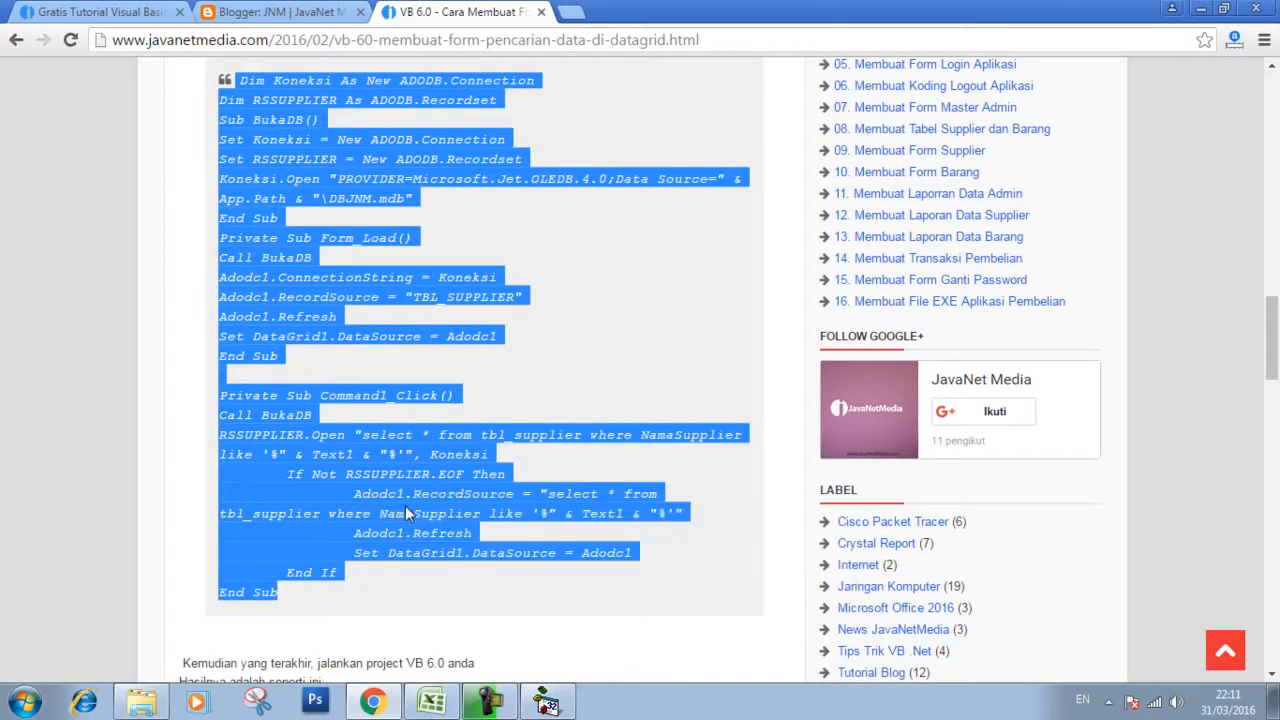
- Return to Visual Basic, paste the copied code into Form1's code window, and remove the leading space before the first Dim line
left_click(546, 703)
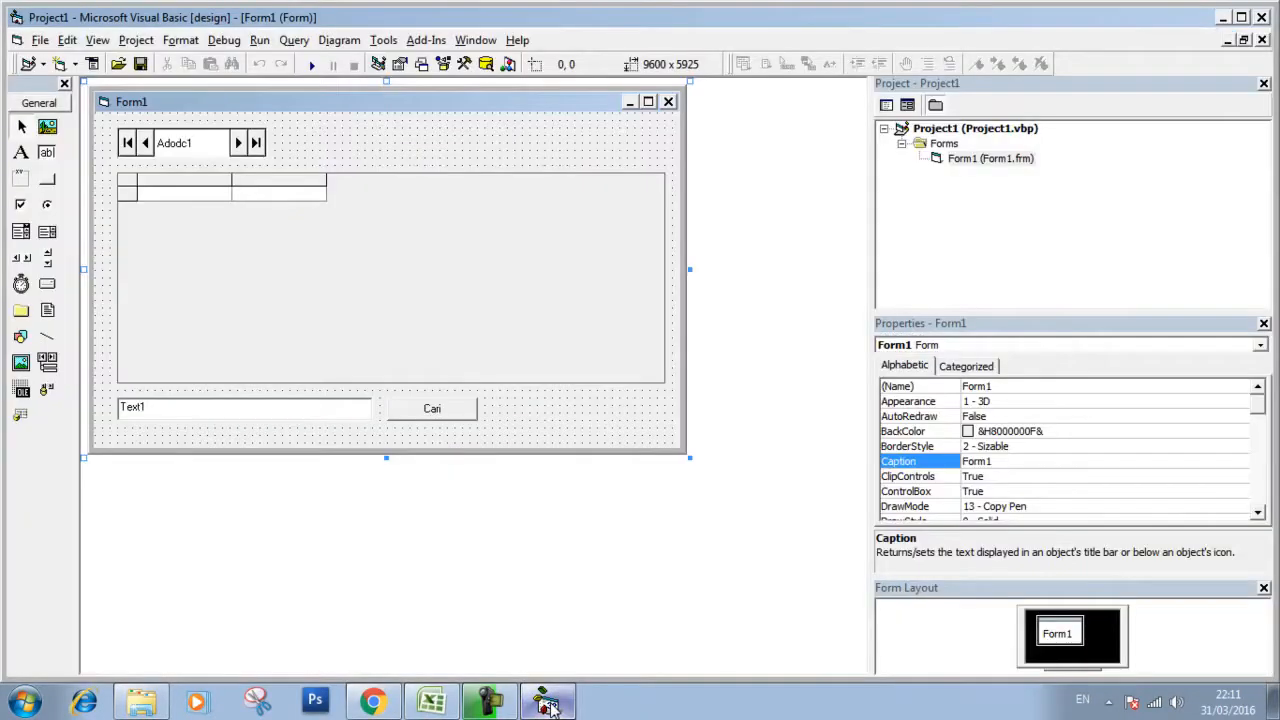
left_click(885, 107)
right_click(369, 151)
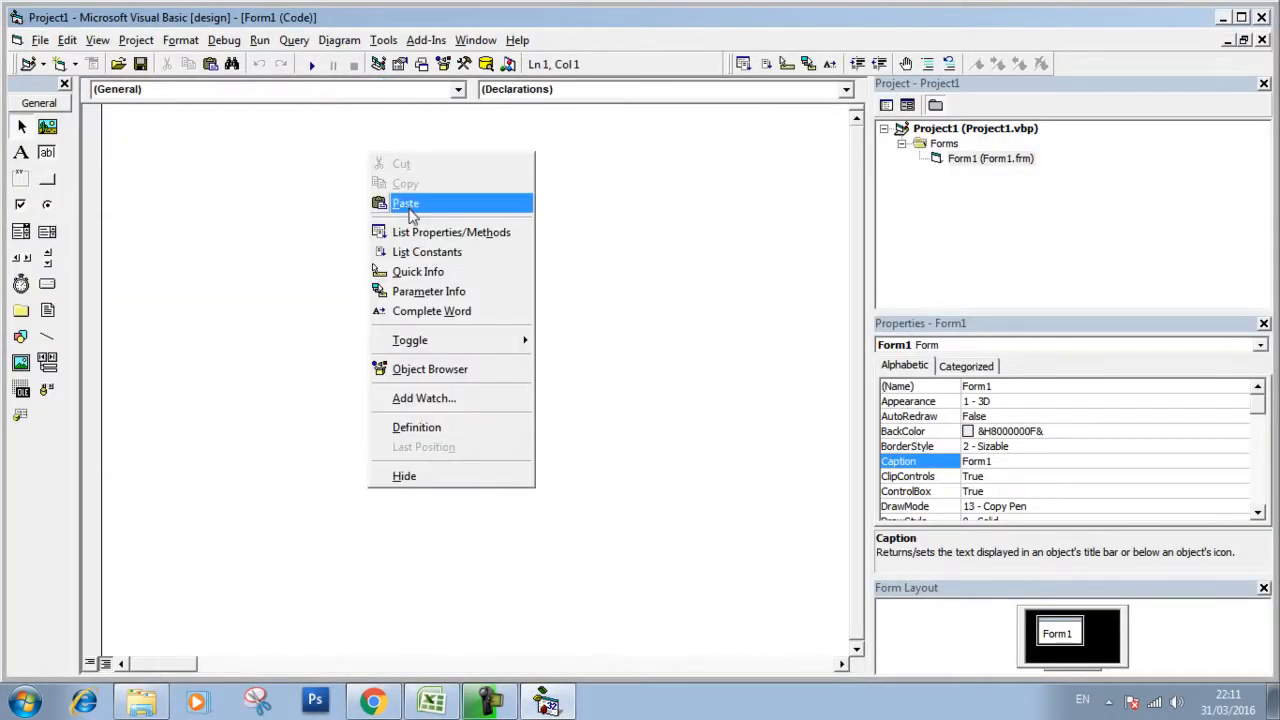
left_click(402, 204)
left_click(473, 277)
left_click(530, 457)
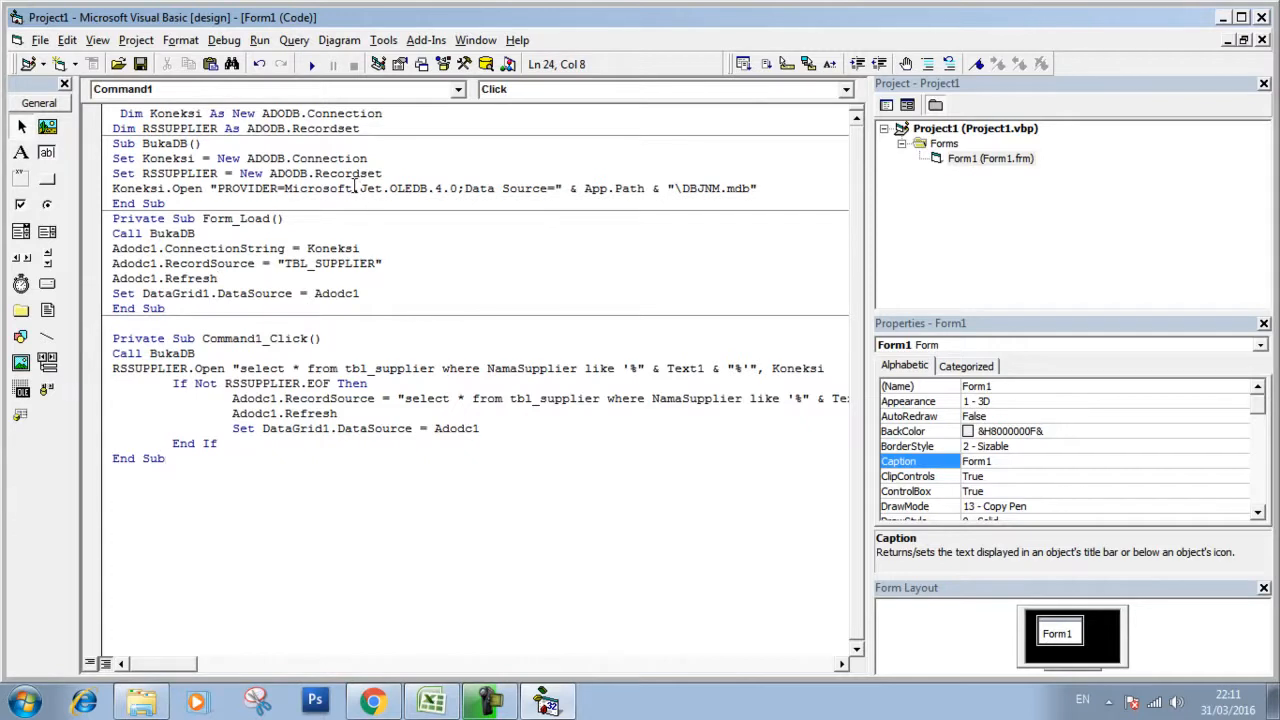
left_click(125, 113)
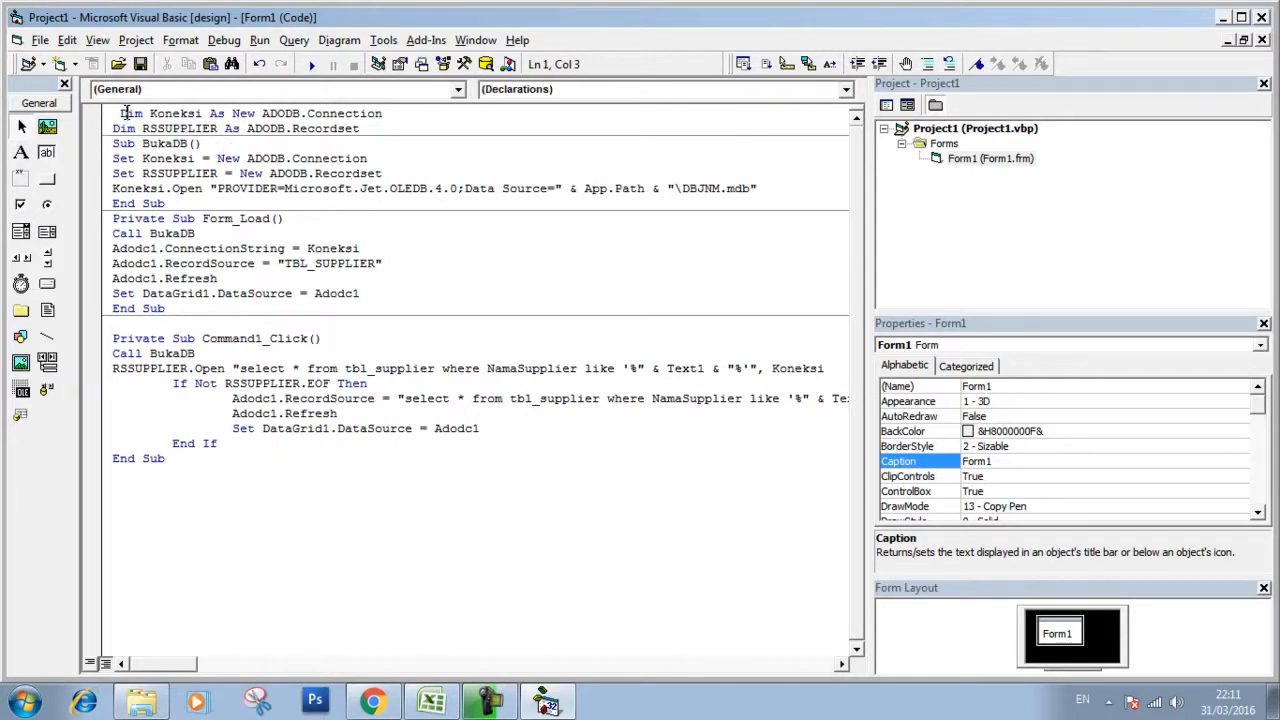
key("BackSpace")
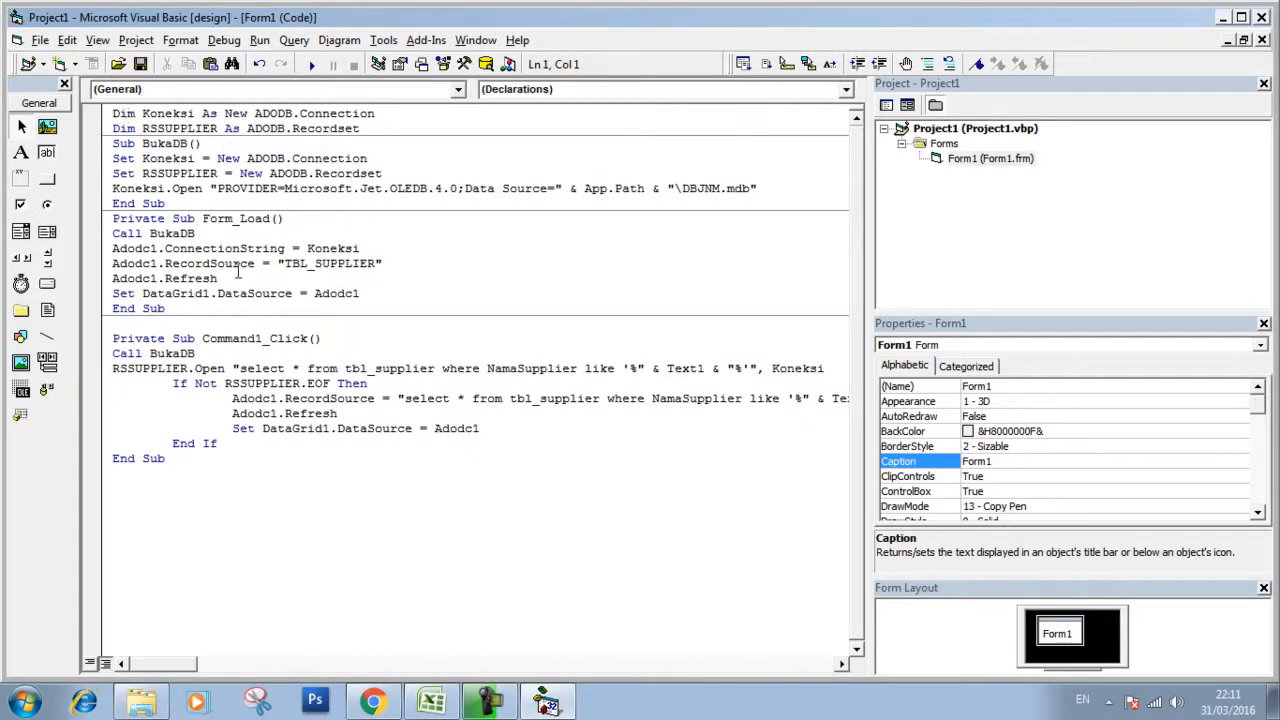
left_click(492, 321)
- Run the project and check the supplier records loaded in the DataGrid by selecting several code and name cells
left_click(311, 64)
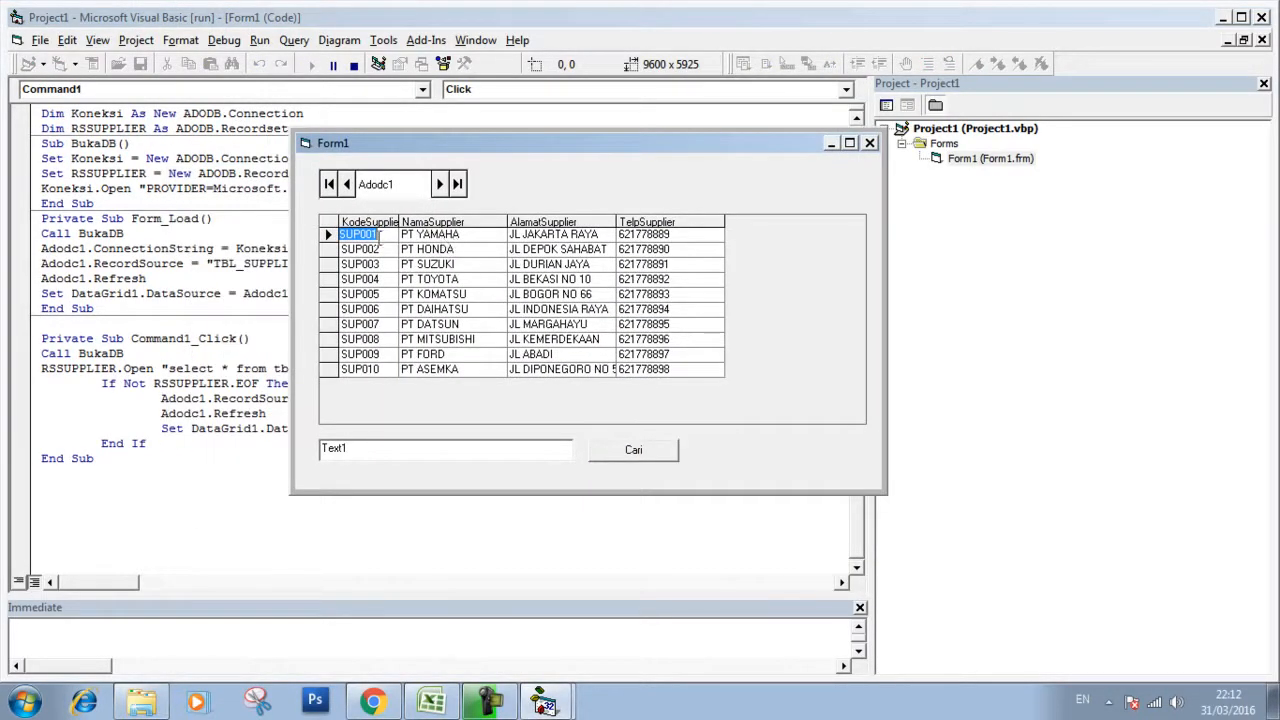
left_click(378, 246)
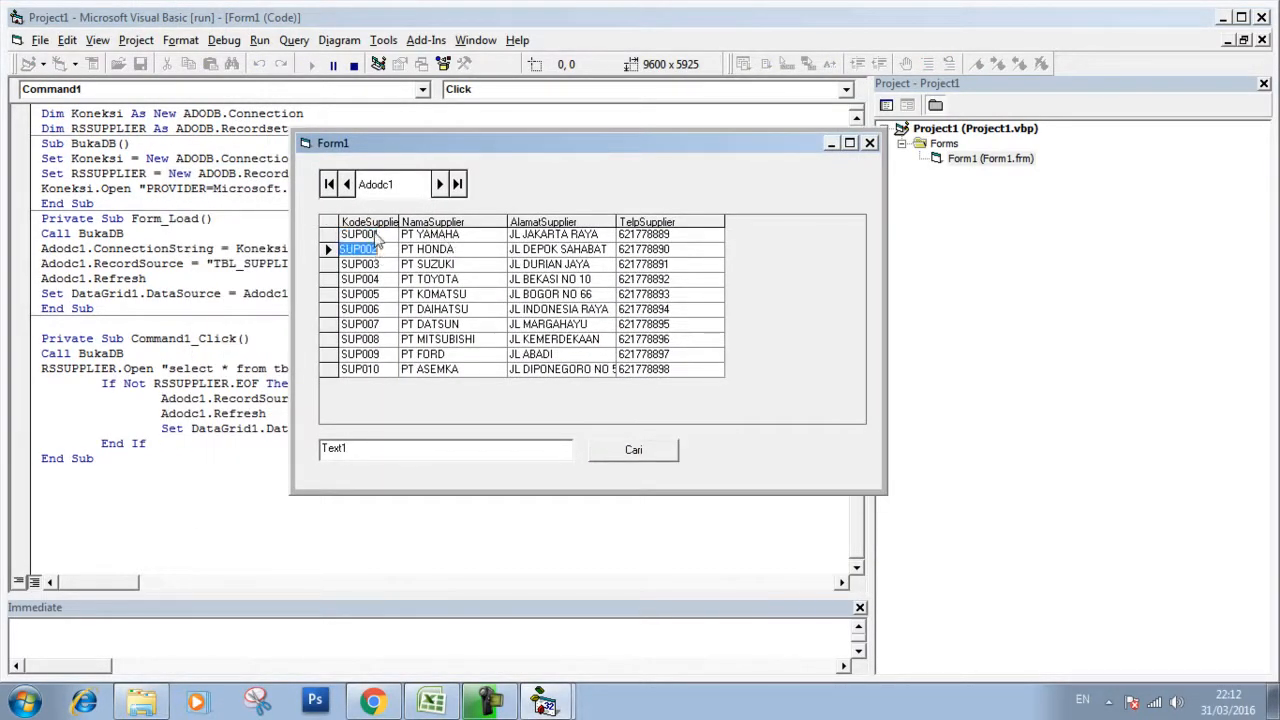
left_click(420, 340)
left_click(500, 311)
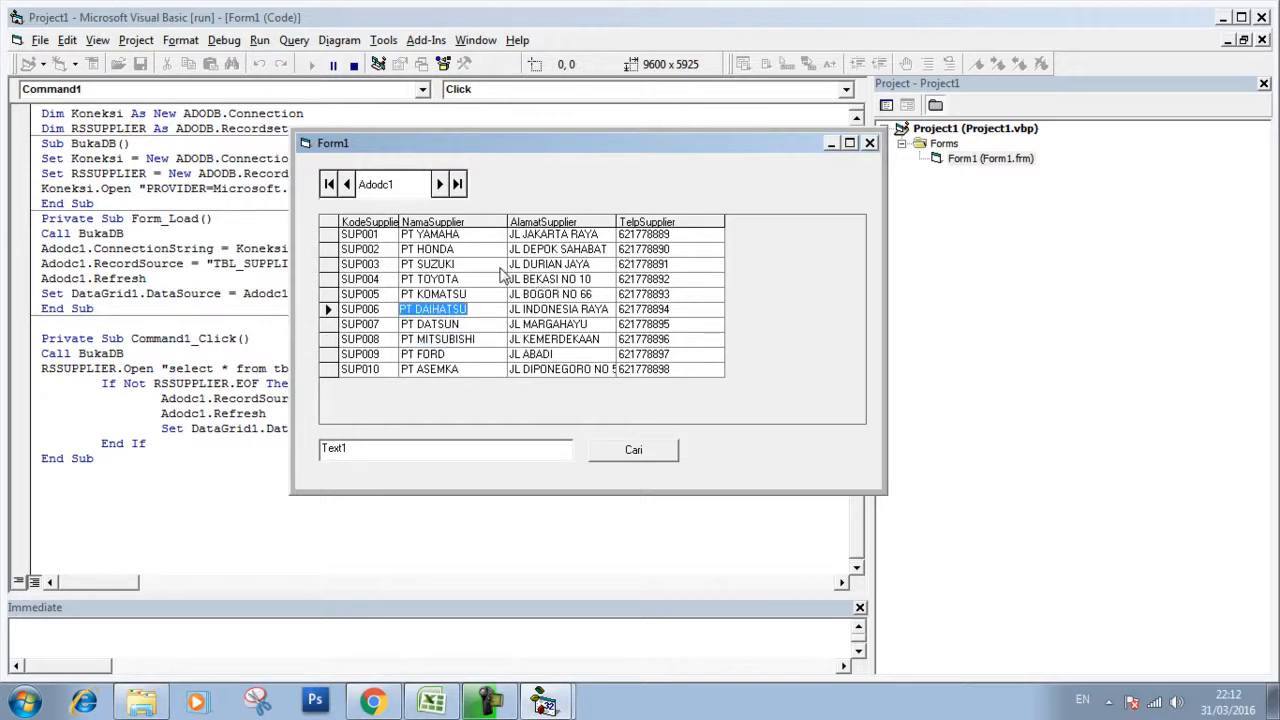
left_click(501, 266)
left_click(479, 251)
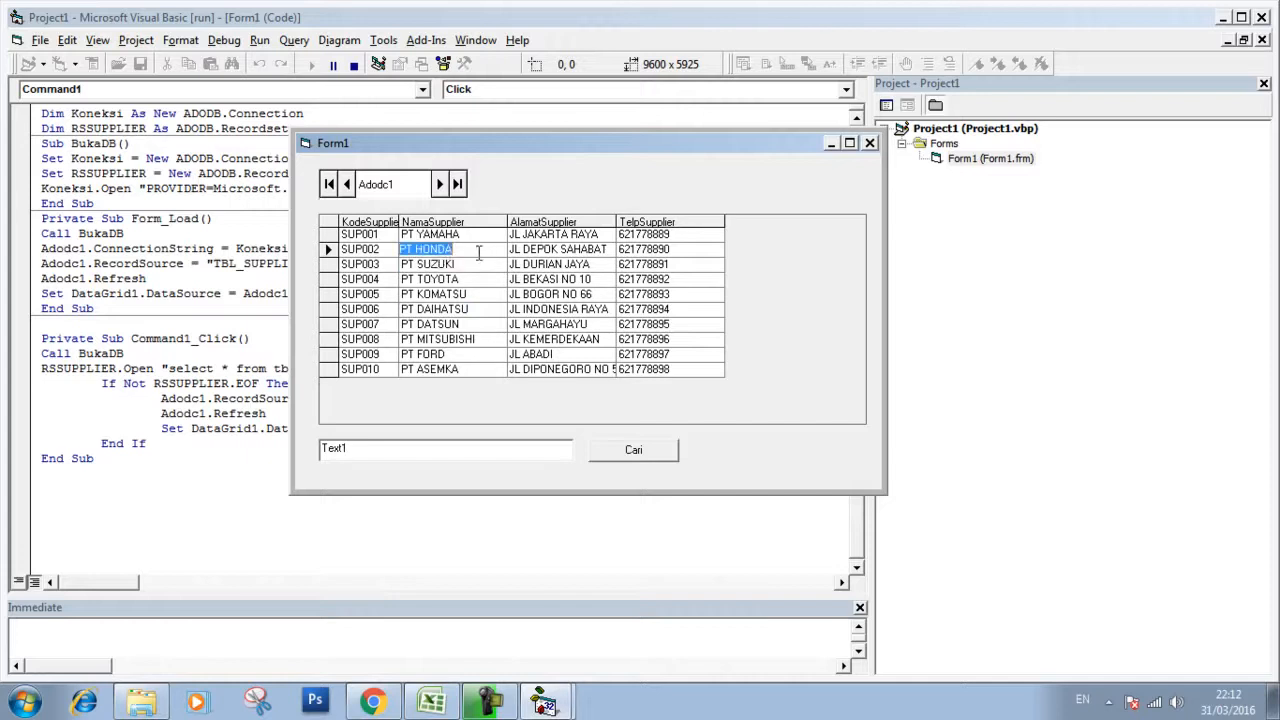
- Replace the text box content with DA and run the supplier search
left_click_drag(370, 446, 307, 447)
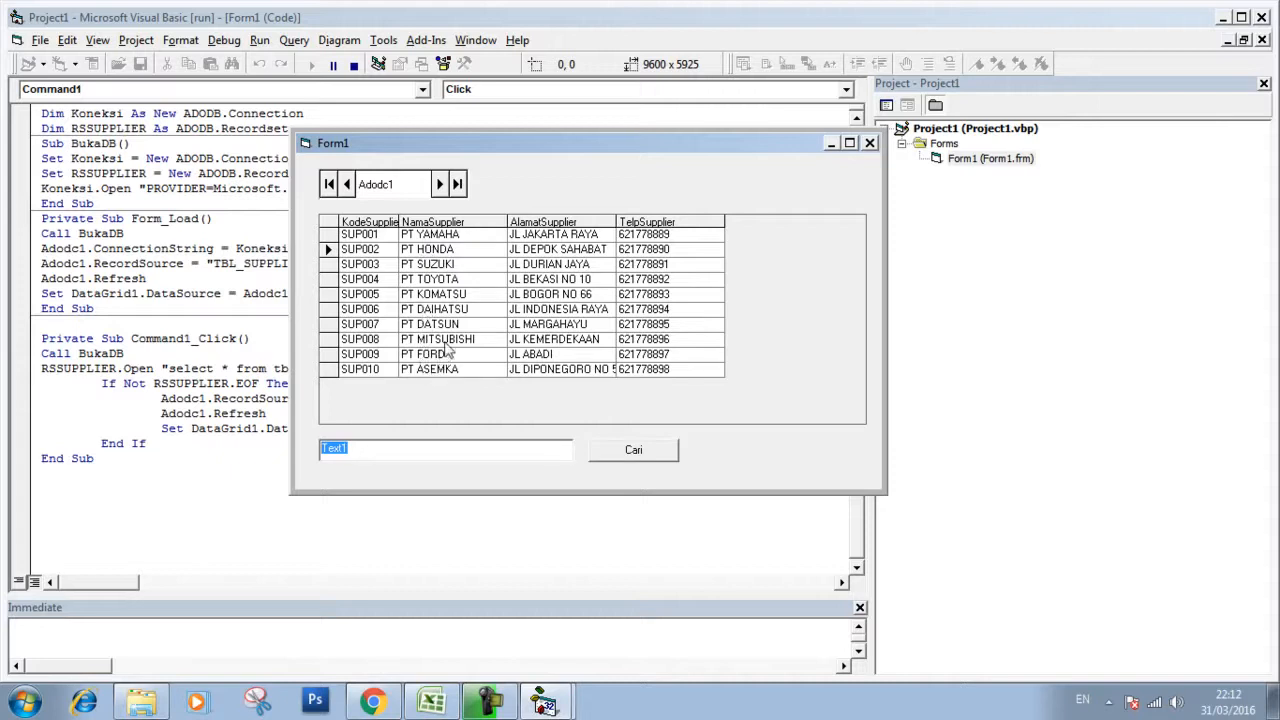
left_click(434, 312)
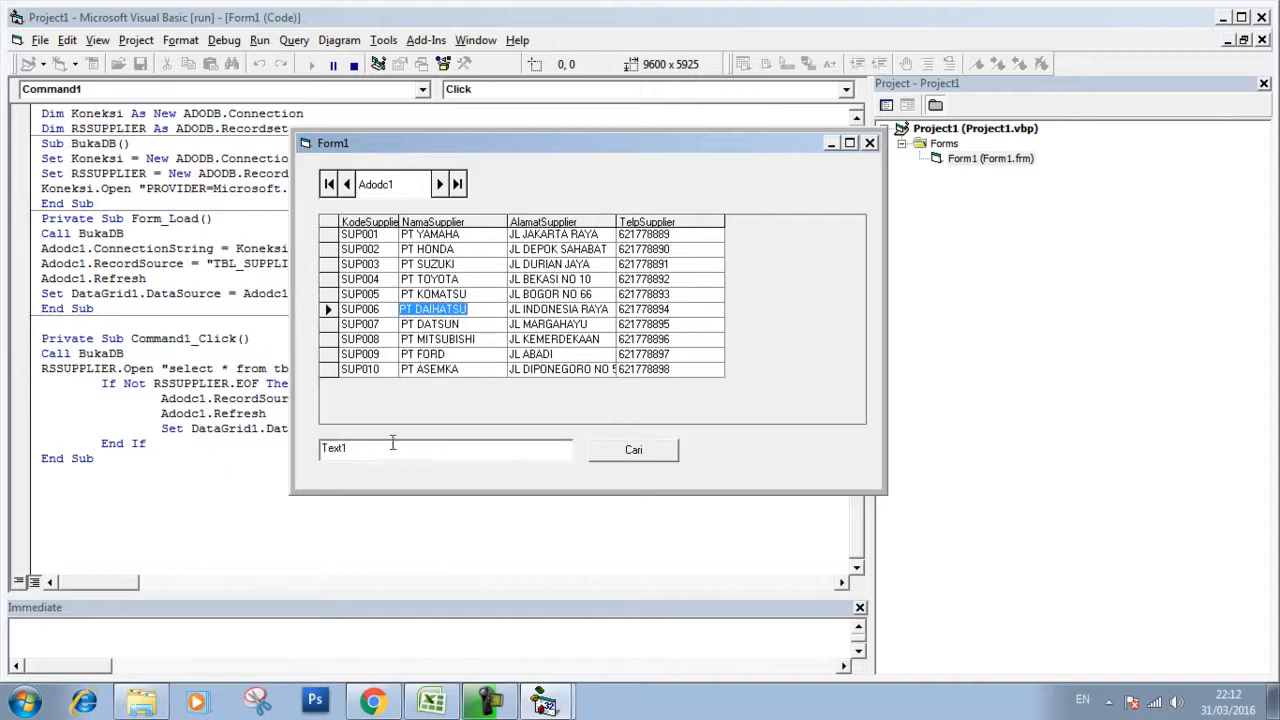
key("Tab")
type("D")
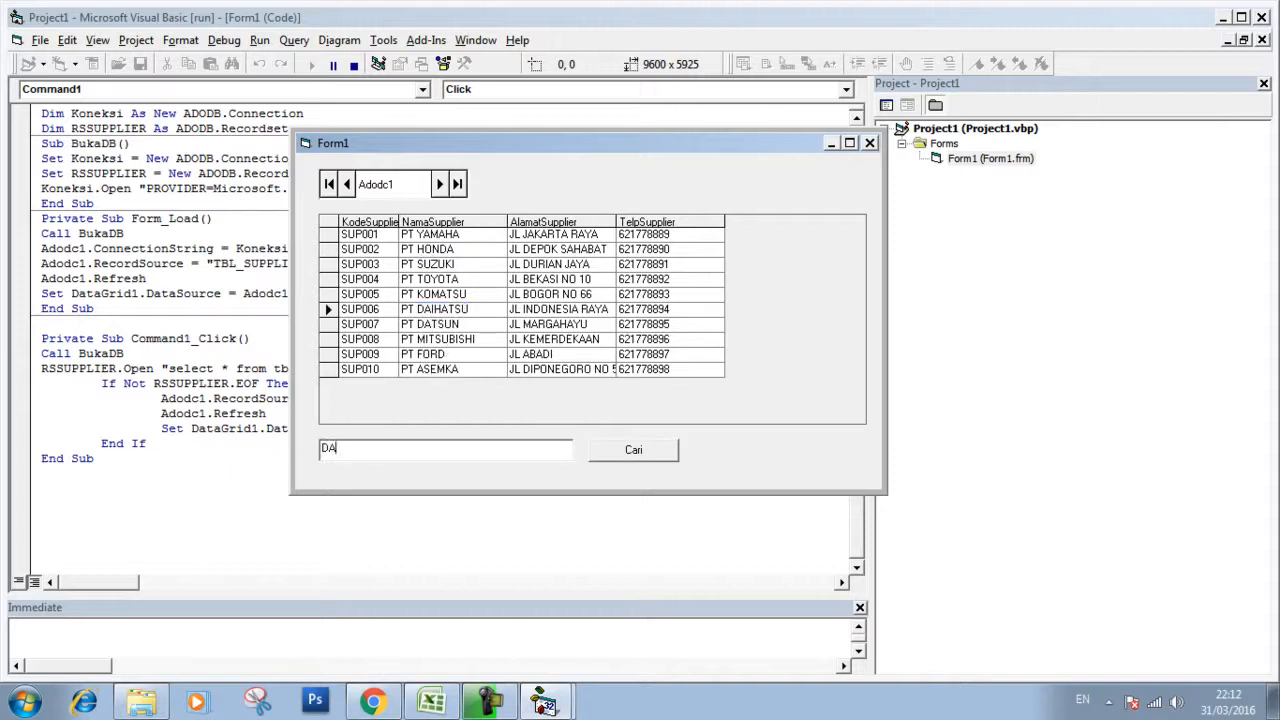
left_click(638, 458)
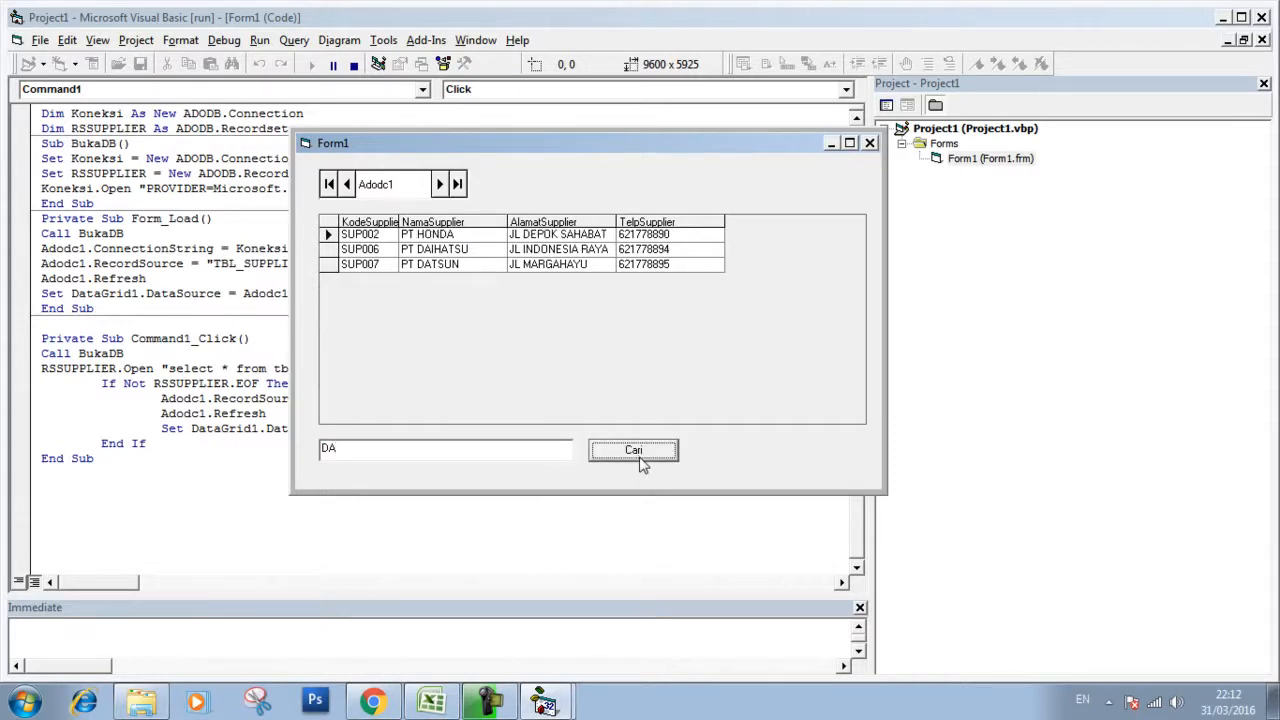
- Change the search text to DATSUN and run the supplier search
left_click(451, 264)
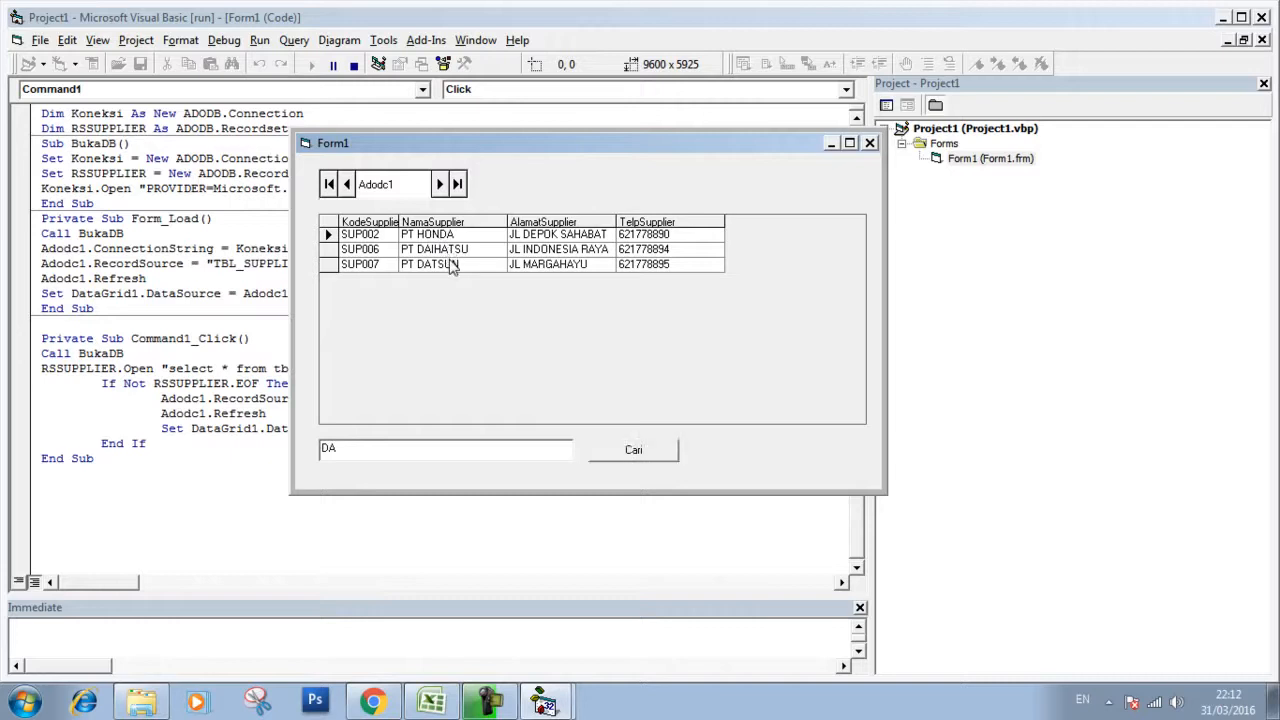
left_click(355, 455)
left_click(638, 462)
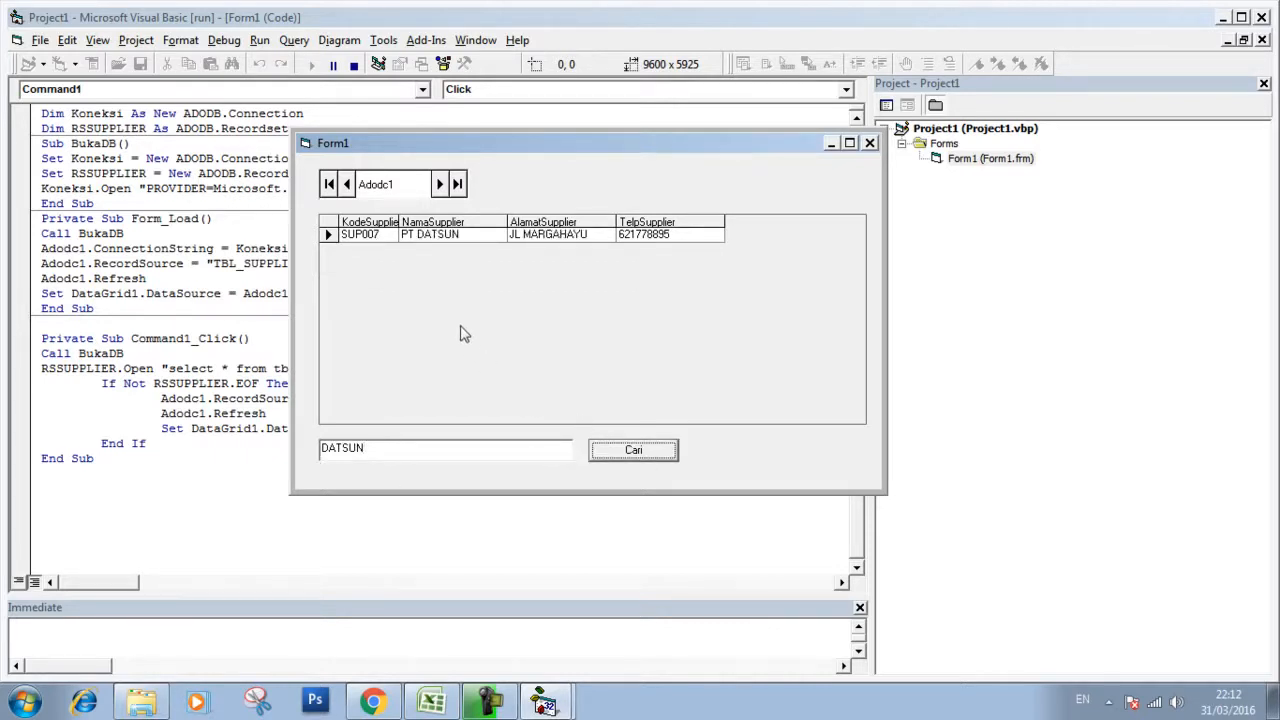
- Examine the found supplier's name, address and phone cells in the grid
left_click_drag(380, 447, 298, 449)
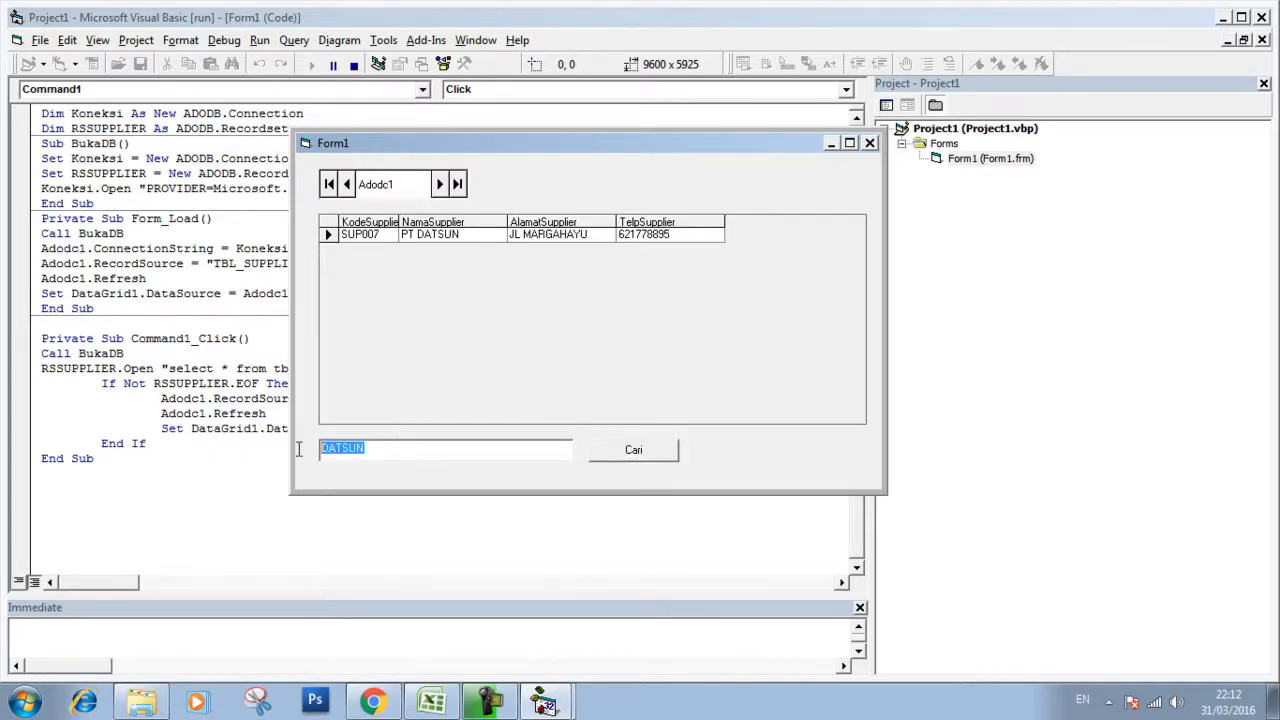
left_click(375, 448)
left_click(447, 245)
left_click(540, 237)
left_click(658, 236)
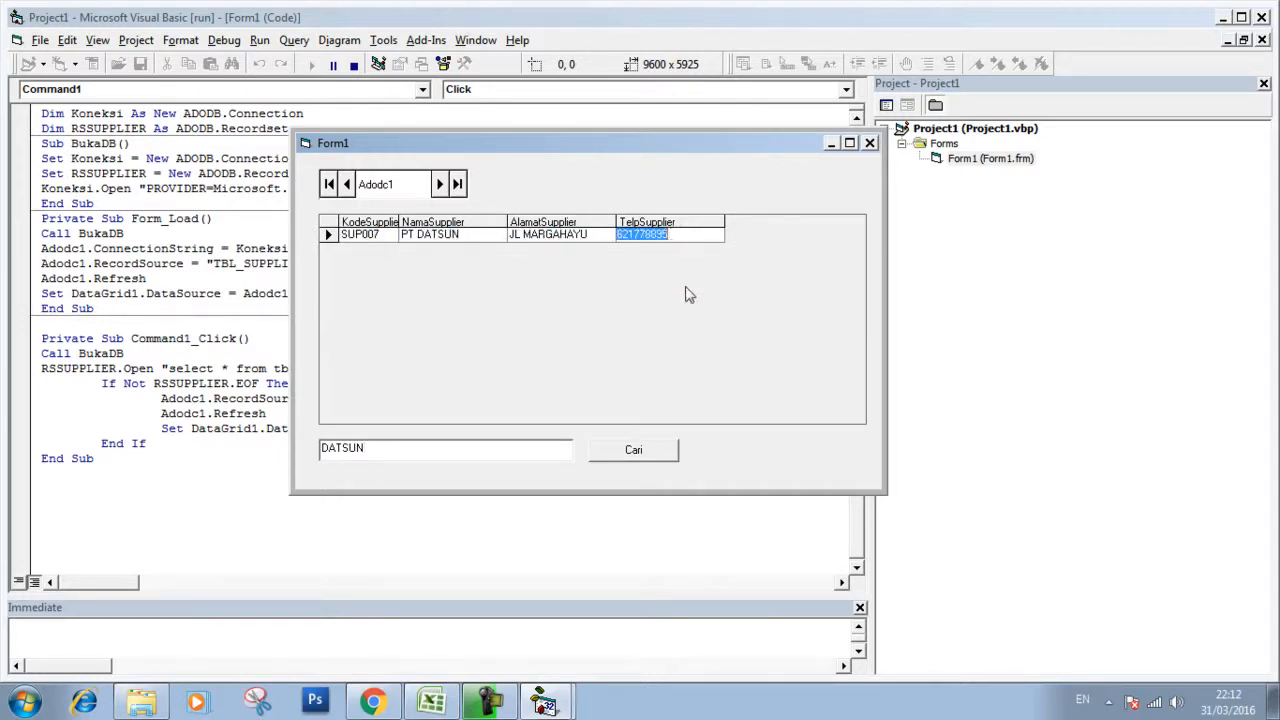
left_click(669, 392)
- Clear the search text, run the search with an empty box to list all suppliers, and close the running form
left_click_drag(500, 453, 278, 458)
key("BackSpace")
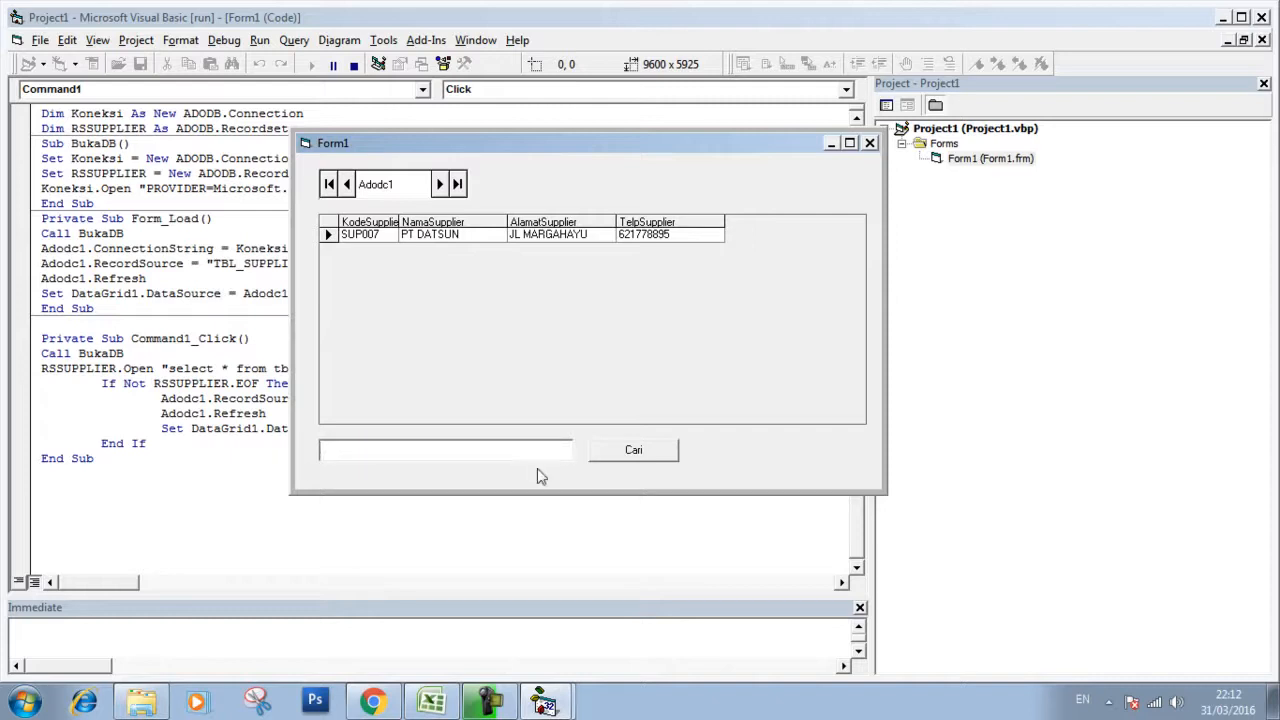
left_click(632, 452)
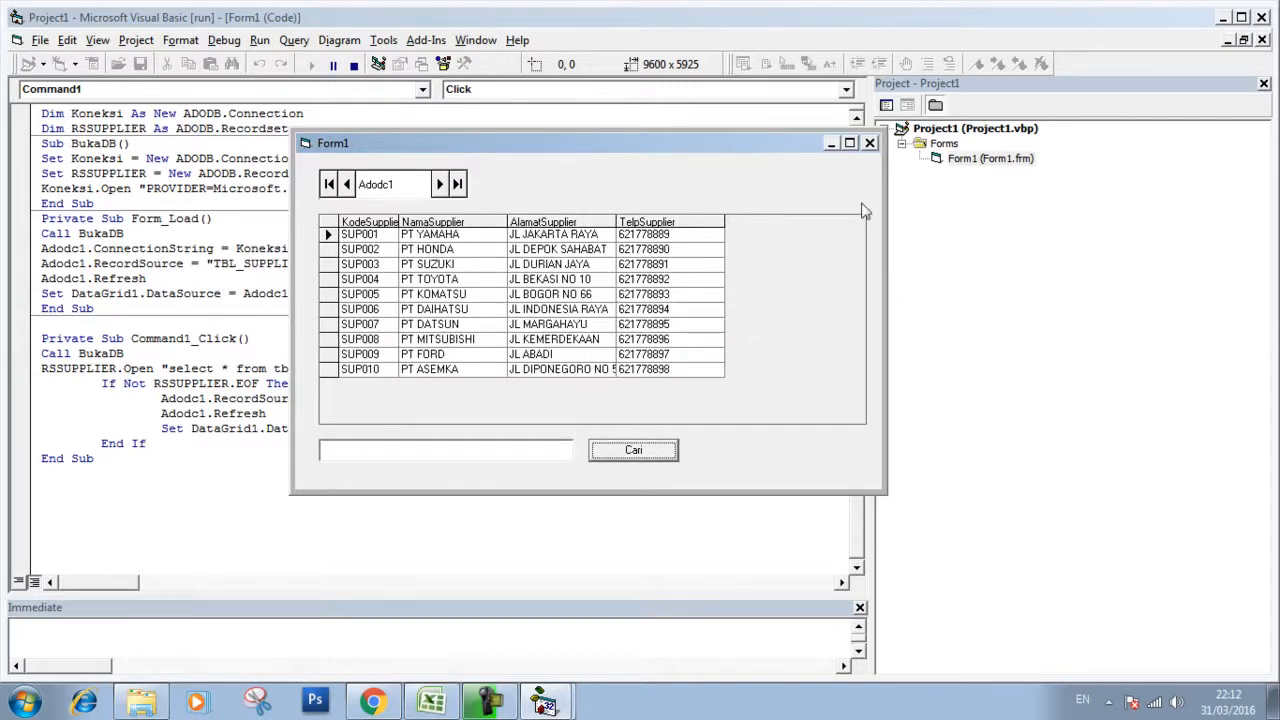
left_click(869, 143)
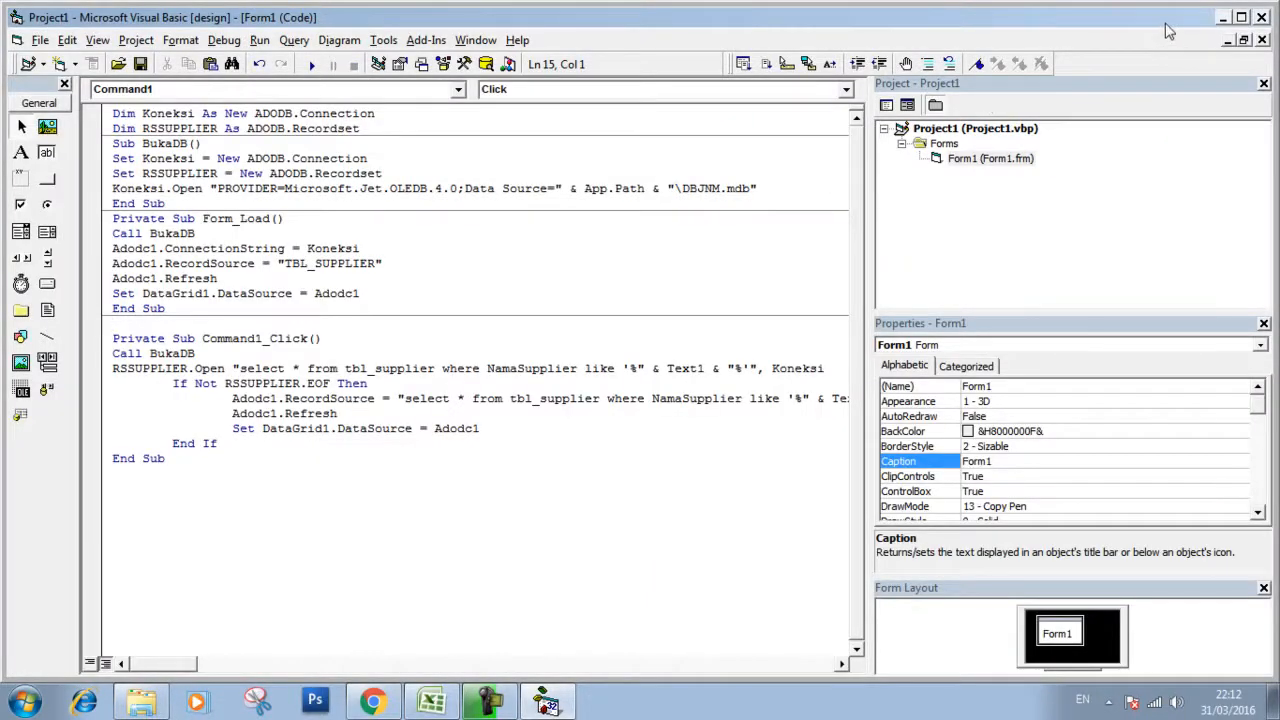
- Minimize the Visual Basic and Chrome windows to show the desktop
left_click(1222, 14)
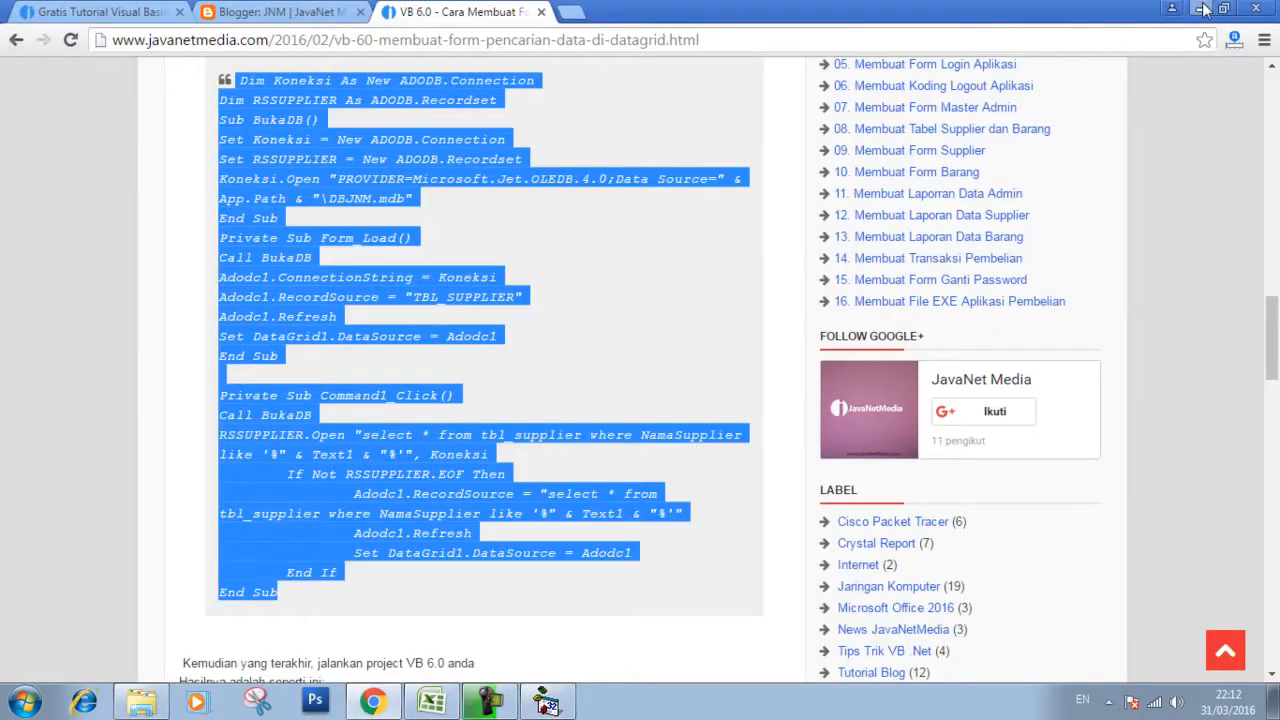
left_click(1201, 12)
left_click(1061, 73)
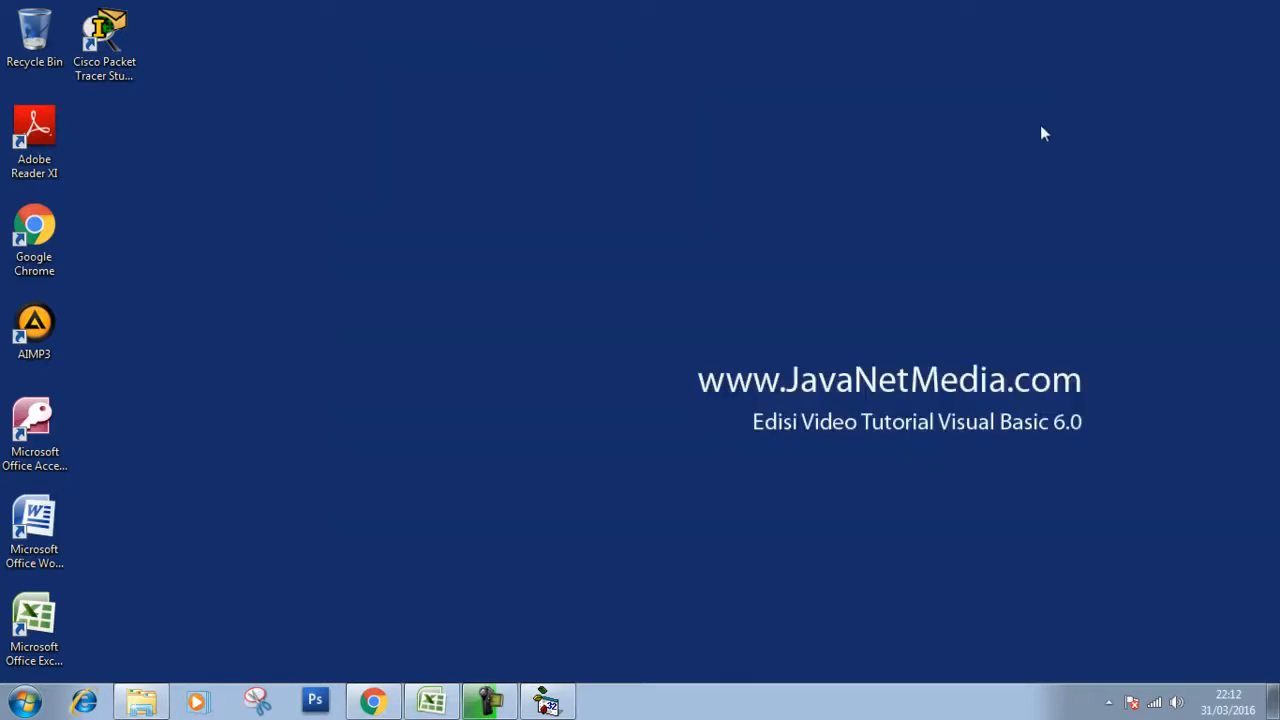